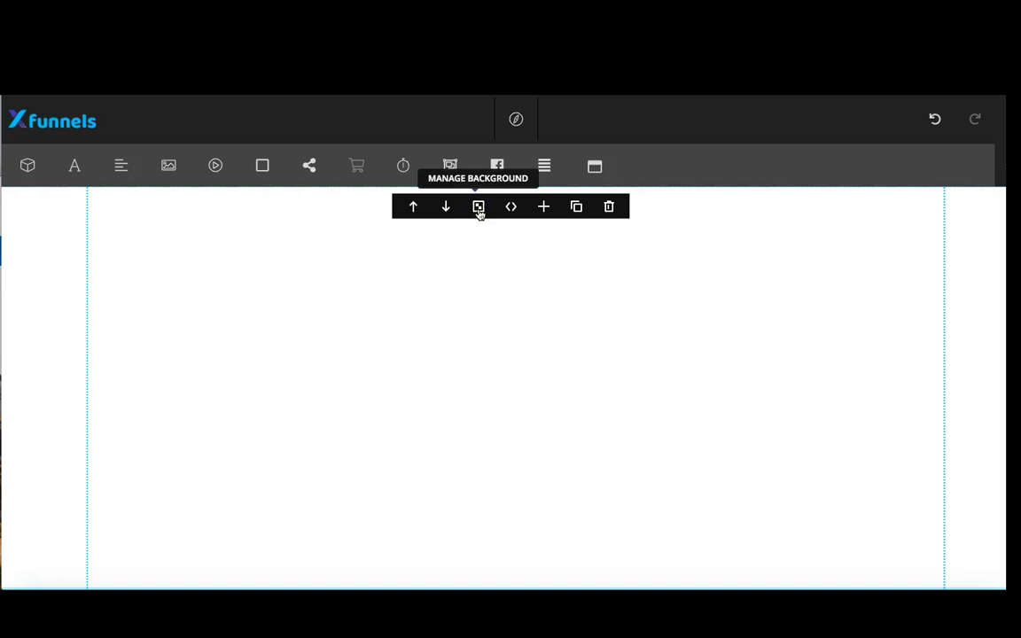
Step: Set the empty block's background to the light blue stock image with pink flowers in the corners
{"action": "left_click", "coordinate": [479, 209]}
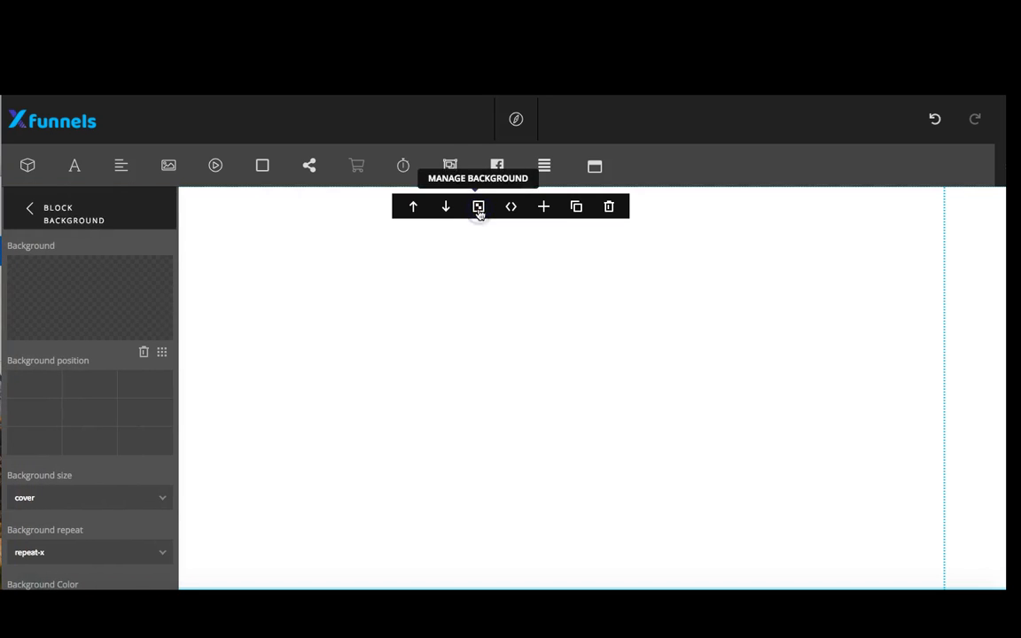
{"action": "left_click", "coordinate": [91, 300]}
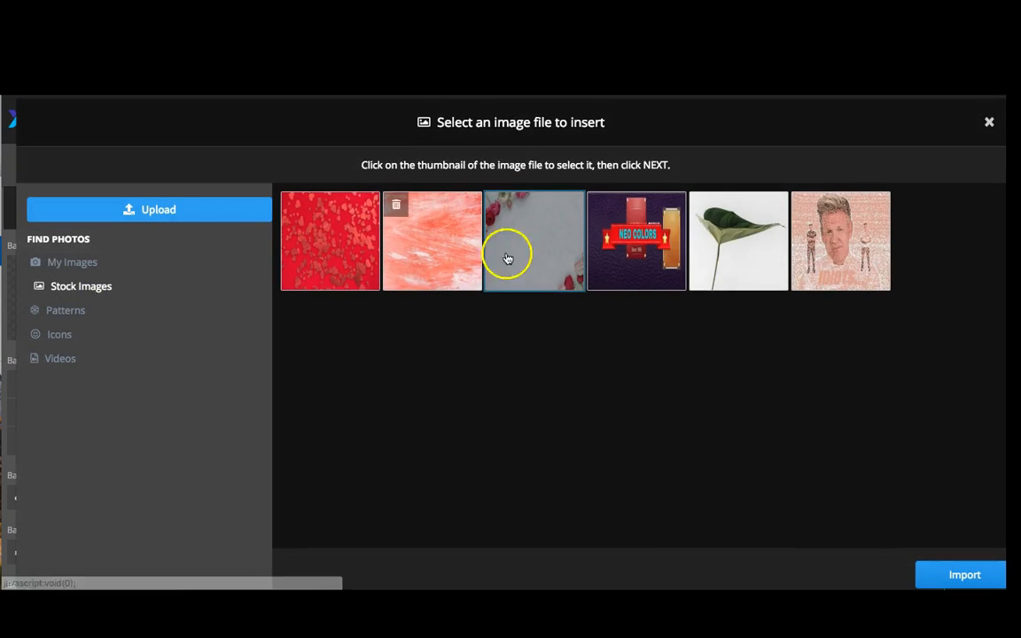
{"action": "left_click", "coordinate": [526, 250]}
{"action": "left_click", "coordinate": [960, 577]}
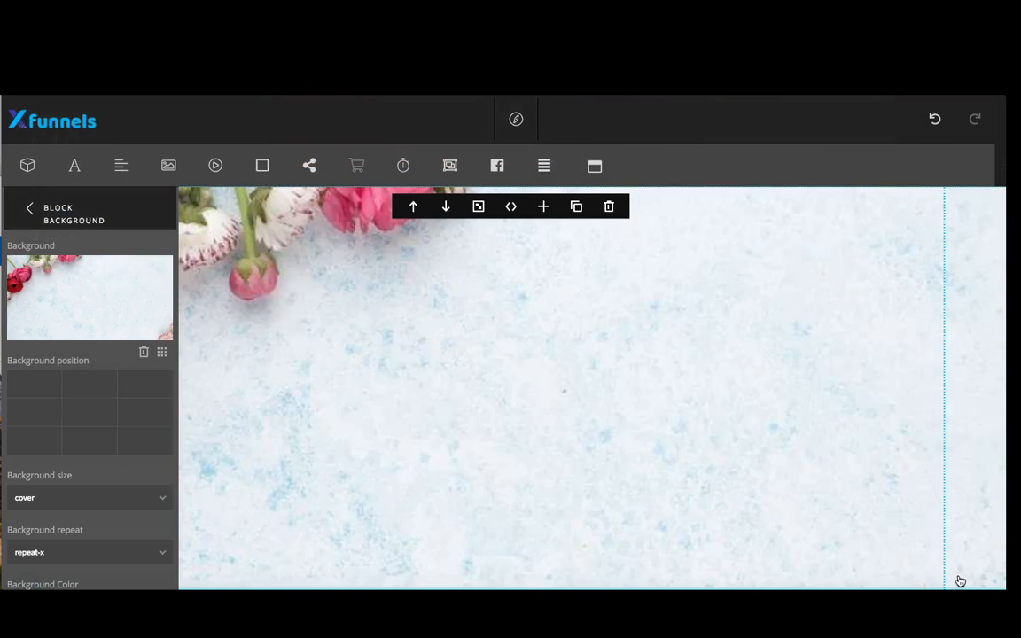
{"action": "left_click", "coordinate": [540, 404]}
Step: Extend the block's height by pulling its lower edge further down the page
{"action": "scroll", "coordinate": [530, 415], "scroll_direction": "down", "scroll_amount": 3}
{"action": "scroll", "coordinate": [529, 417], "scroll_direction": "up", "scroll_amount": 4}
{"action": "scroll", "coordinate": [532, 417], "scroll_direction": "down", "scroll_amount": 3}
{"action": "left_click_drag", "start_coordinate": [531, 415], "coordinate": [530, 481]}
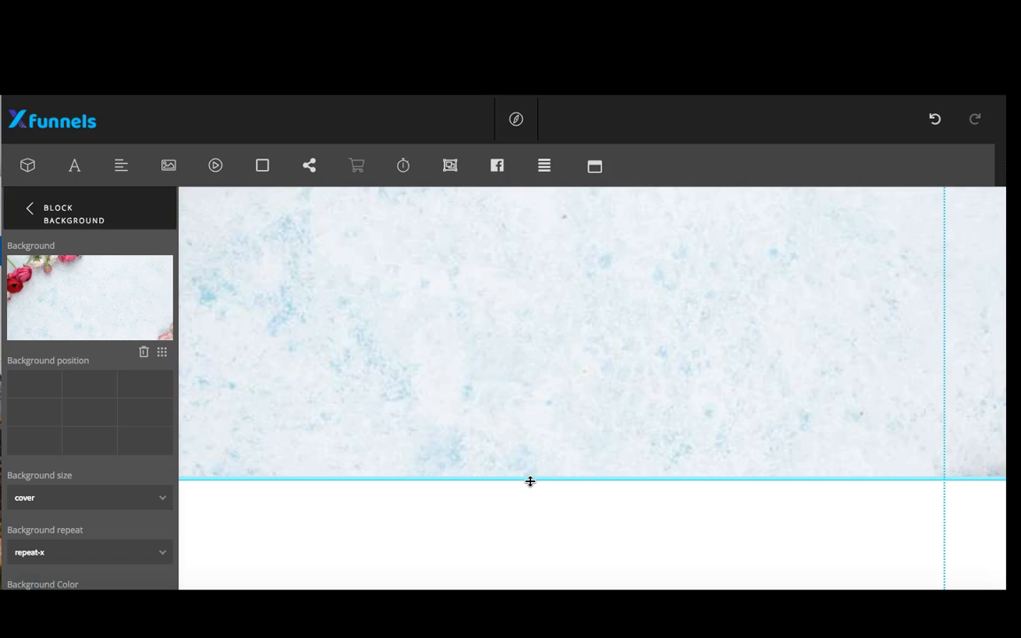
{"action": "scroll", "coordinate": [431, 303], "scroll_direction": "up", "scroll_amount": 3}
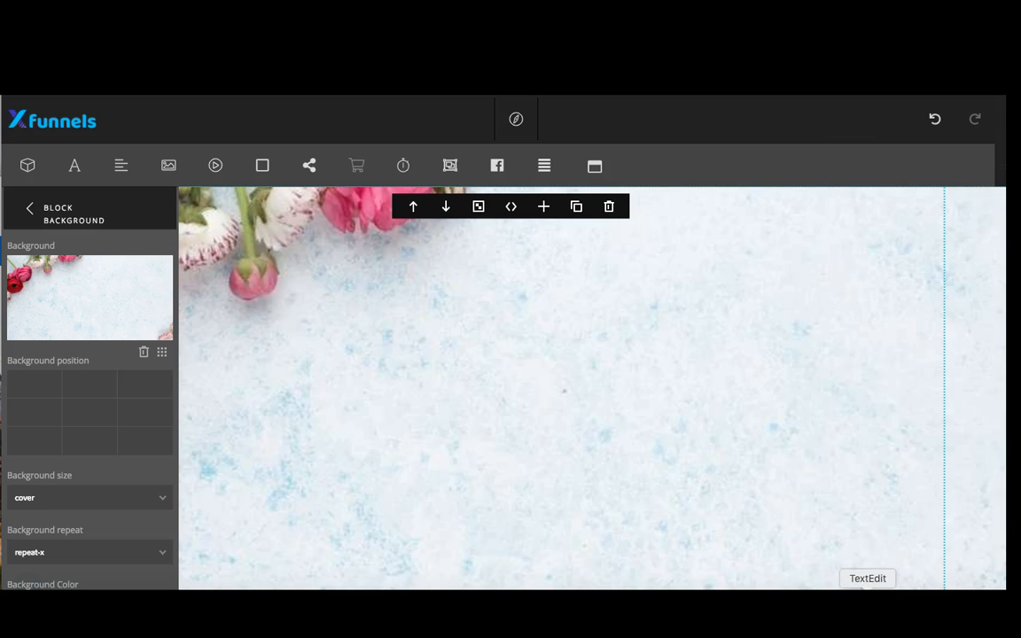
Step: Review the prepared sales copy in TextEdit and the headline layout on the reference webinar page
{"action": "left_click", "coordinate": [868, 603]}
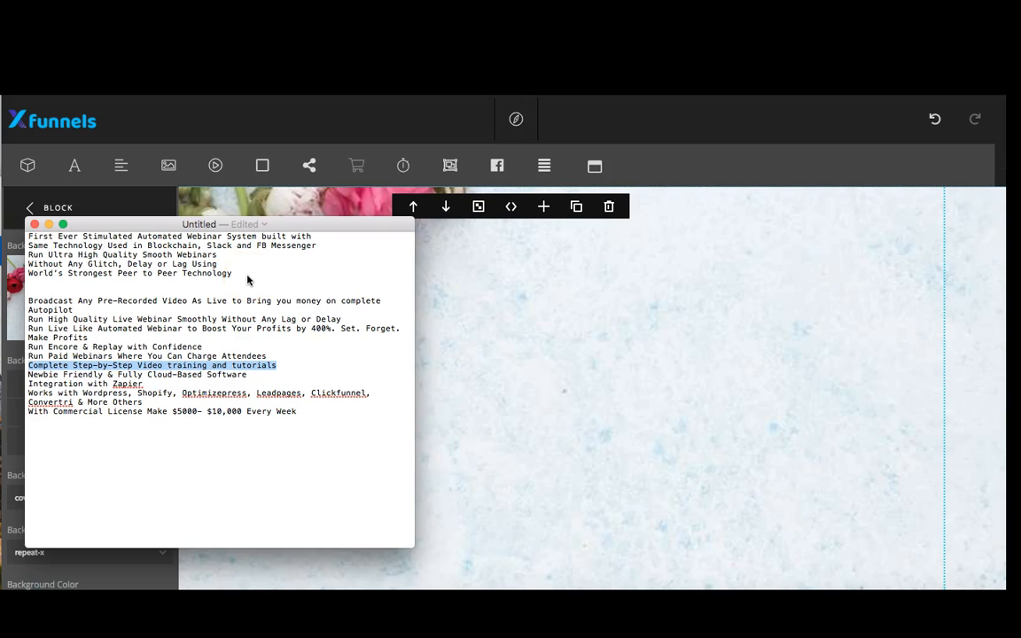
{"action": "left_click", "coordinate": [768, 402]}
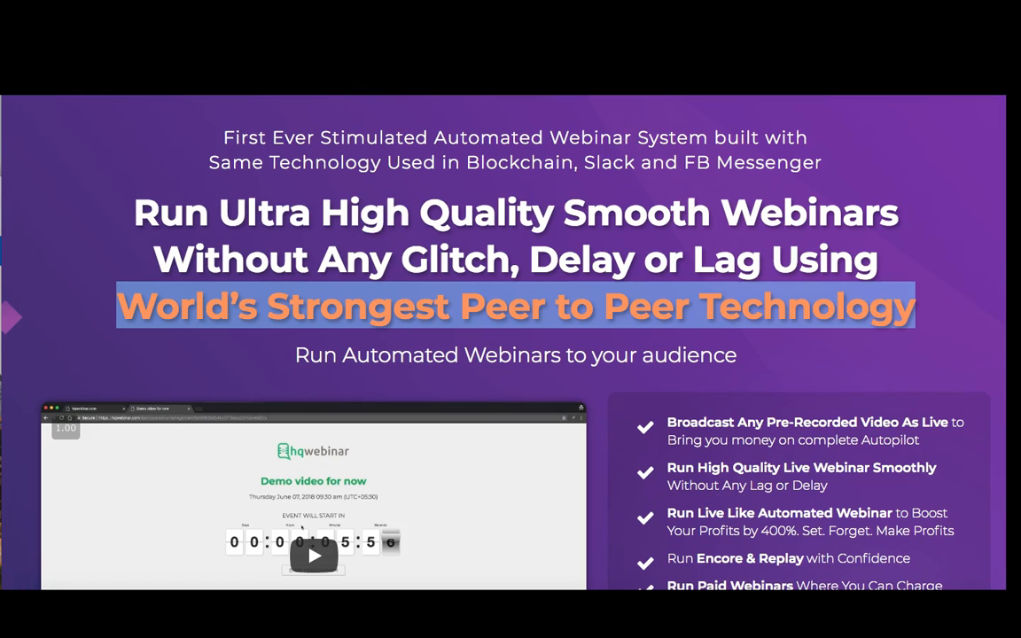
{"action": "left_click", "coordinate": [964, 269]}
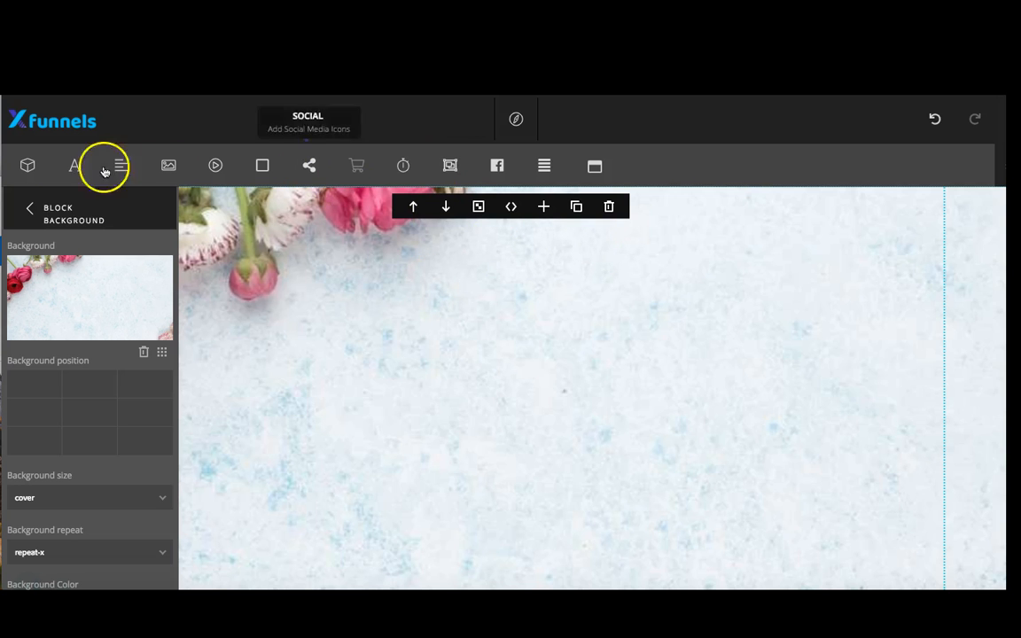
Step: Add a heading near the top of the block and copy the first two lines of the TextEdit notes
{"action": "left_click", "coordinate": [76, 169]}
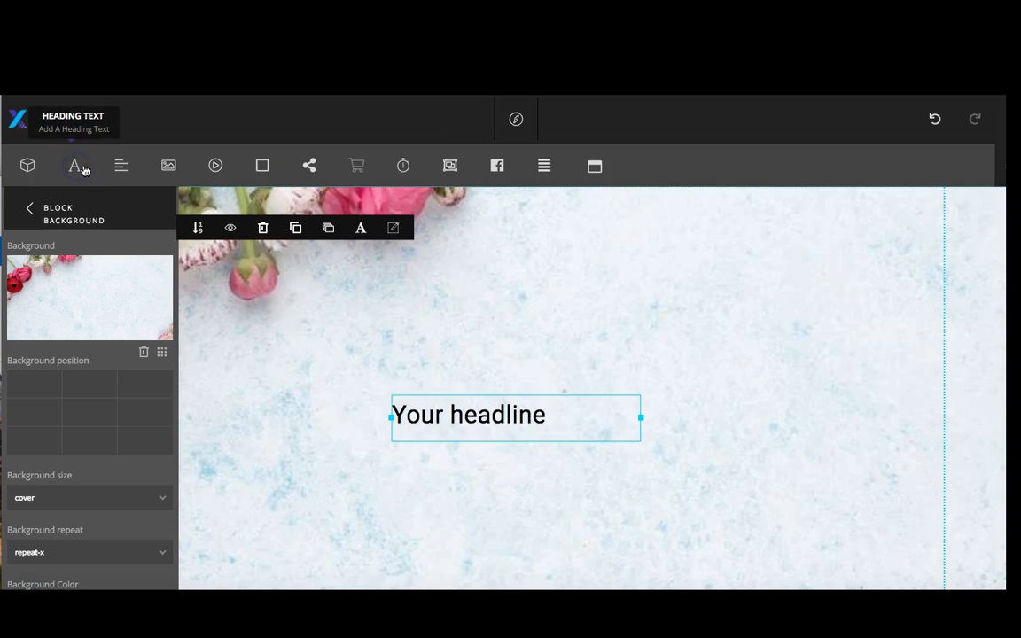
{"action": "left_click_drag", "start_coordinate": [526, 421], "coordinate": [563, 209]}
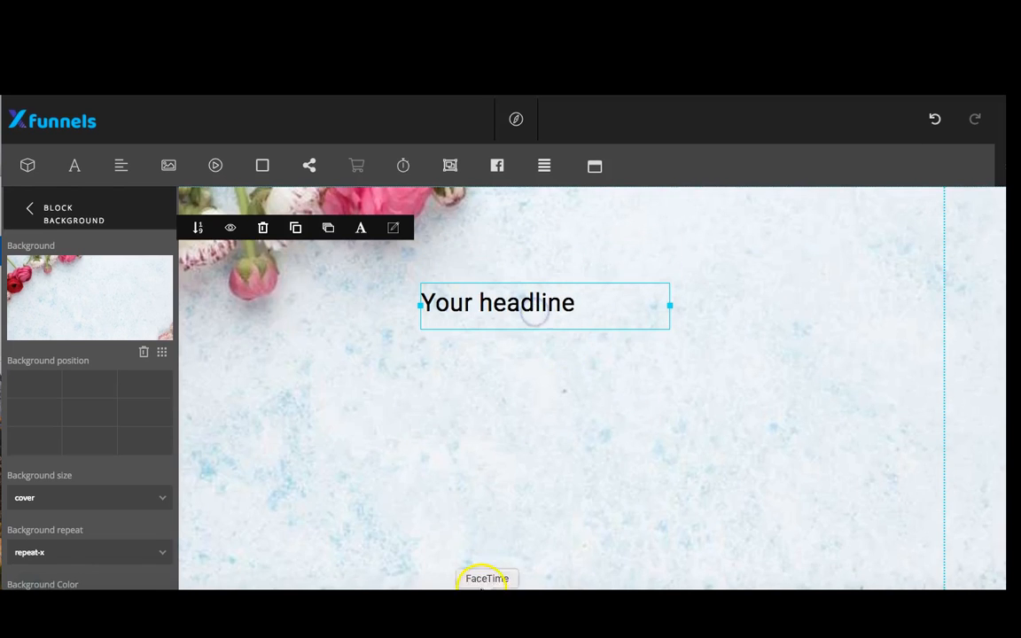
{"action": "left_click", "coordinate": [869, 610]}
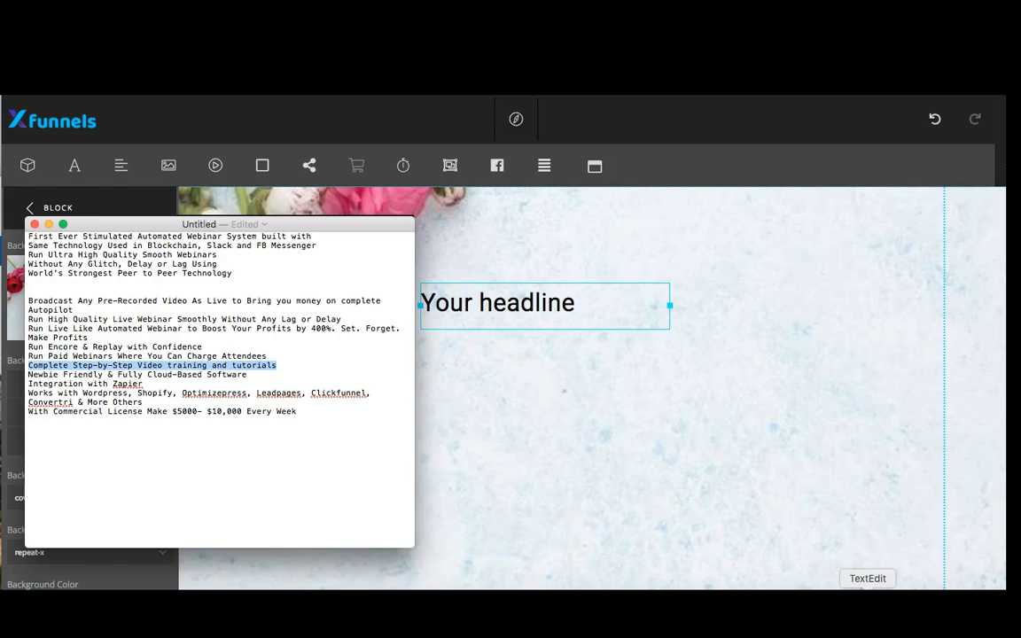
{"action": "left_click_drag", "start_coordinate": [314, 246], "coordinate": [89, 233]}
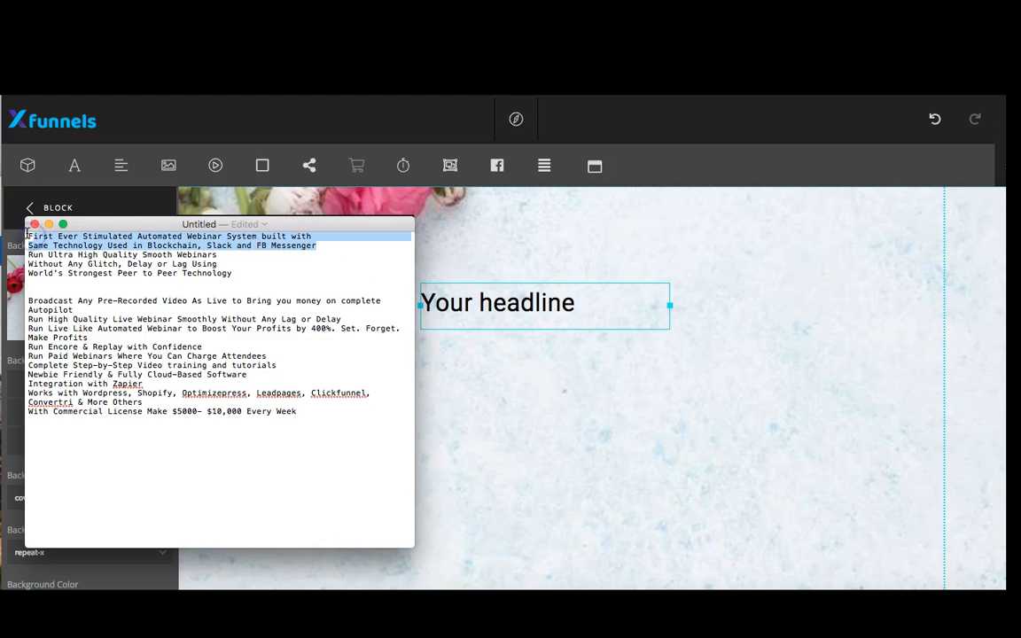
{"action": "left_click_drag", "start_coordinate": [317, 245], "coordinate": [31, 238]}
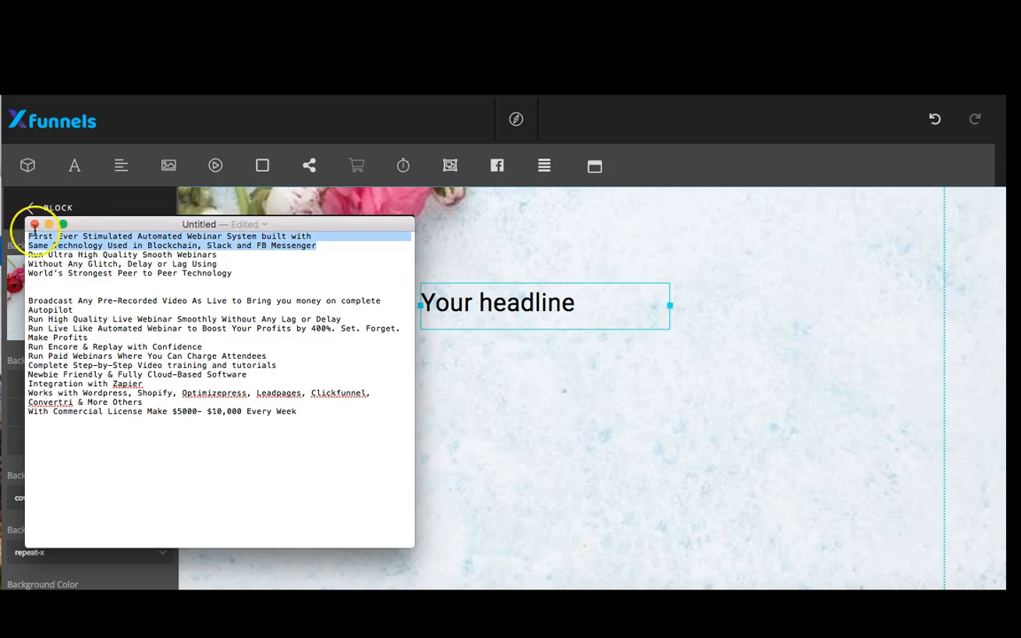
{"action": "left_click", "coordinate": [465, 383]}
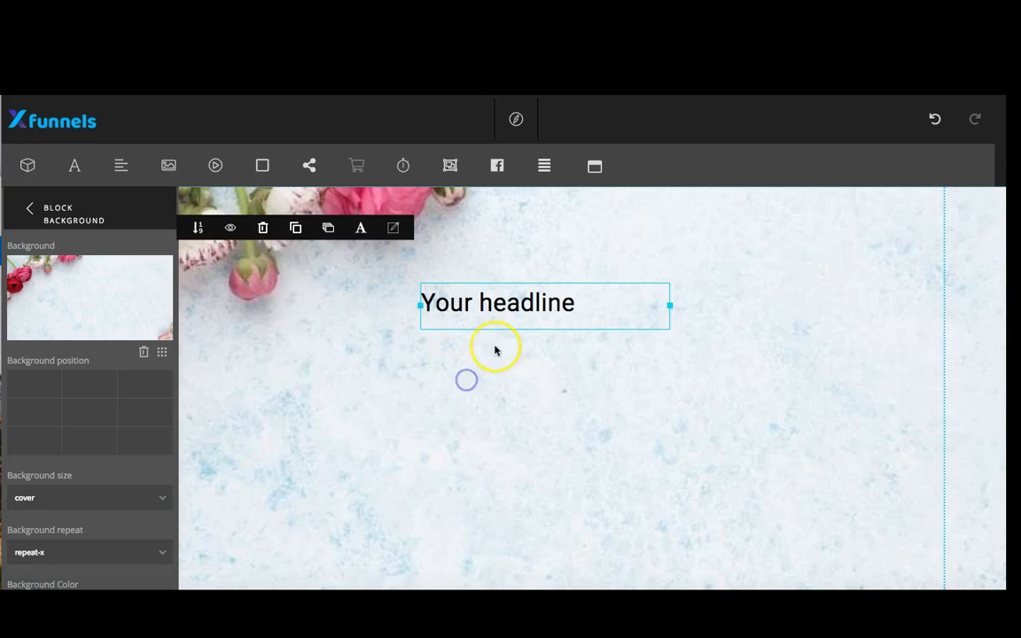
Step: Replace the placeholder headline with "First Ever Stimulated Automated Webinar System built with Same Technology Used in Blockchain, Slack and FB Messenger"
{"action": "left_click", "coordinate": [575, 303]}
{"action": "left_click", "coordinate": [574, 303]}
{"action": "left_click", "coordinate": [424, 302]}
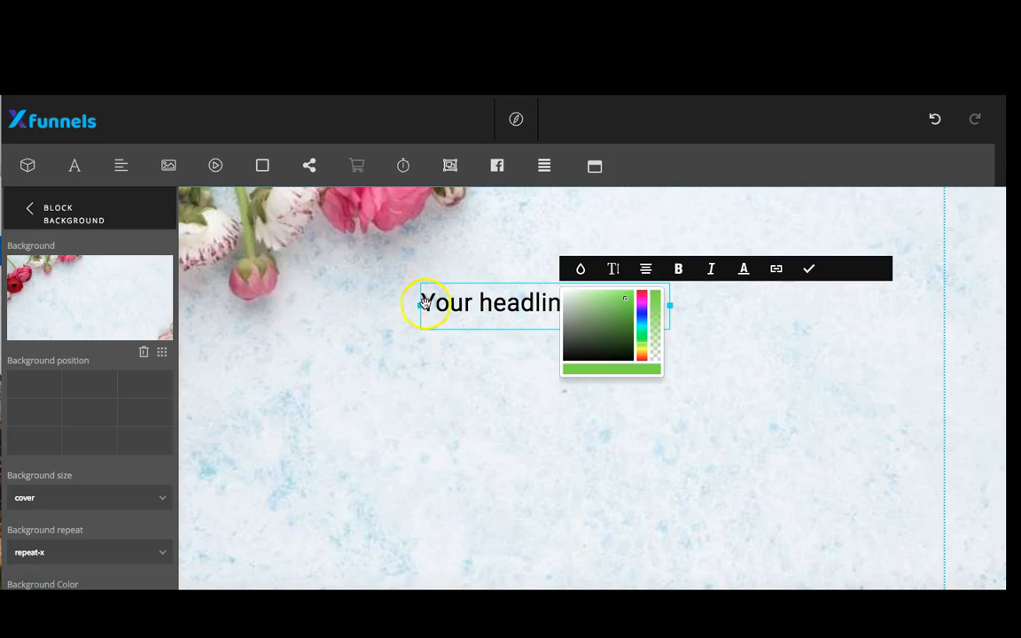
{"action": "left_click_drag", "start_coordinate": [424, 302], "coordinate": [573, 324]}
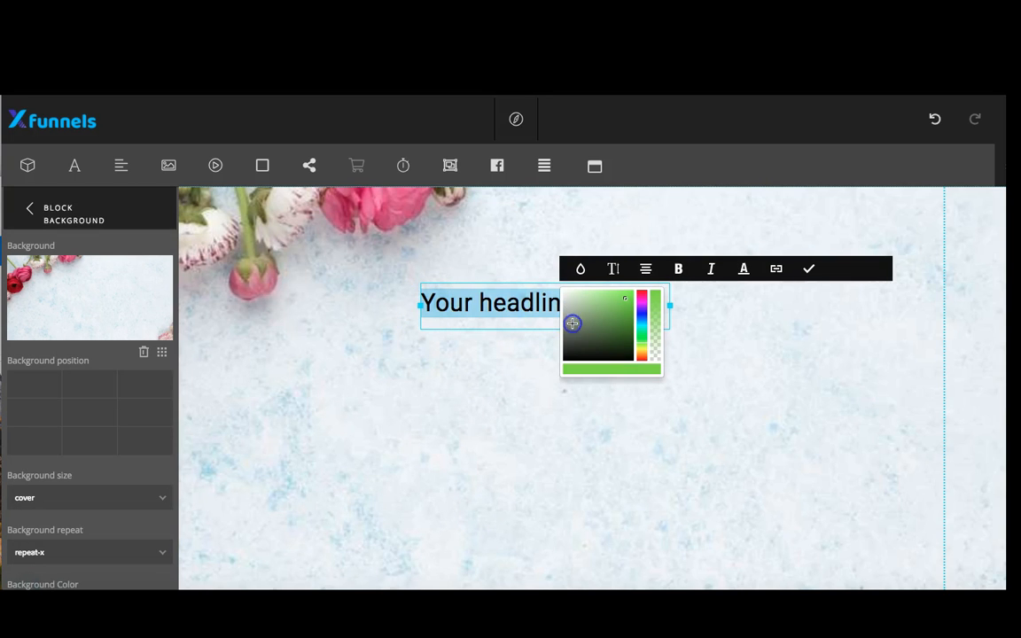
{"action": "key", "text": "super+v"}
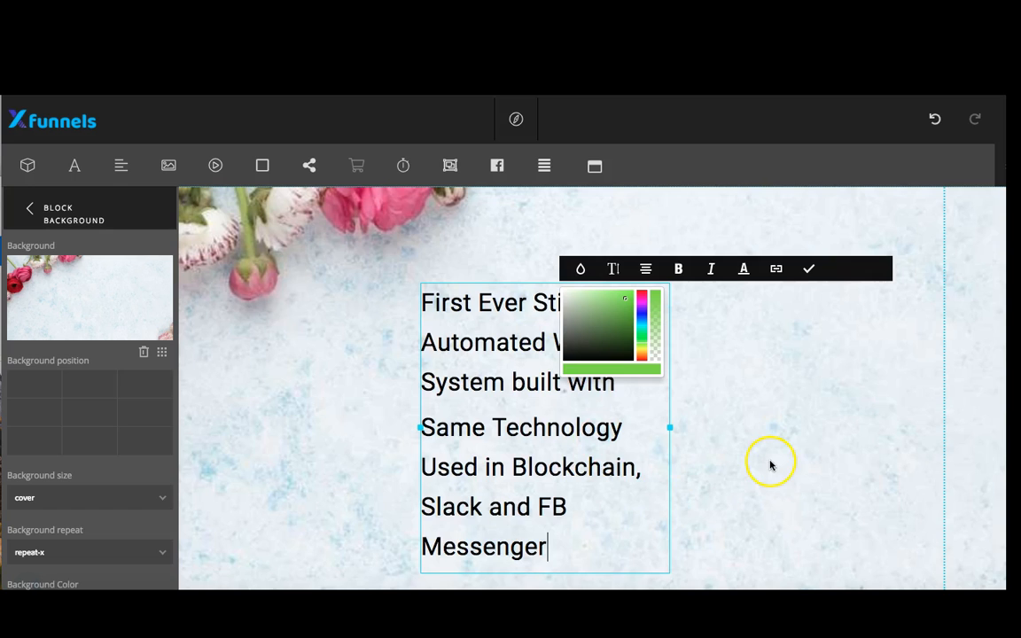
{"action": "left_click", "coordinate": [809, 269]}
Step: Widen the heading box on both sides and move it up to the top centre of the block
{"action": "left_click_drag", "start_coordinate": [670, 428], "coordinate": [873, 422]}
{"action": "left_click_drag", "start_coordinate": [421, 367], "coordinate": [212, 365]}
{"action": "left_click_drag", "start_coordinate": [535, 383], "coordinate": [597, 382]}
{"action": "left_click", "coordinate": [634, 510]}
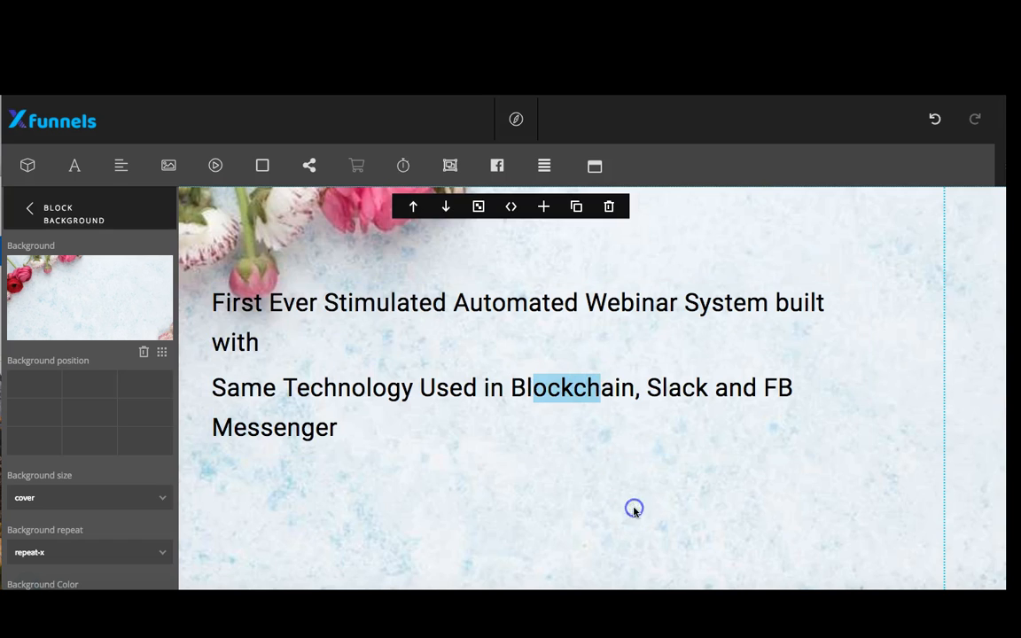
{"action": "left_click_drag", "start_coordinate": [591, 342], "coordinate": [645, 293]}
Step: Change the heading's text colour to a near-white shade
{"action": "left_click", "coordinate": [534, 349]}
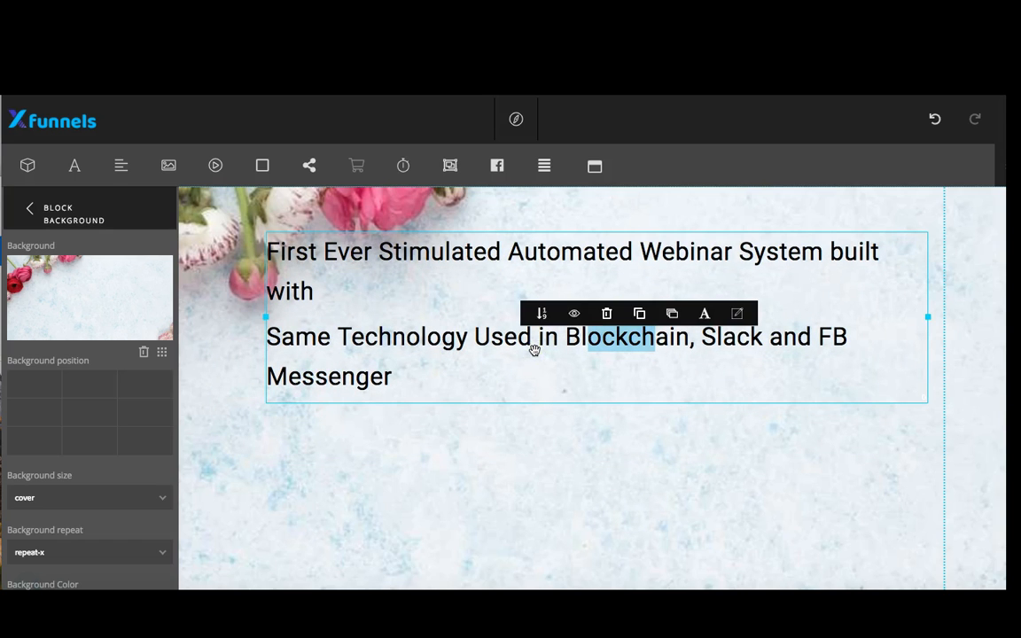
{"action": "left_click", "coordinate": [738, 315]}
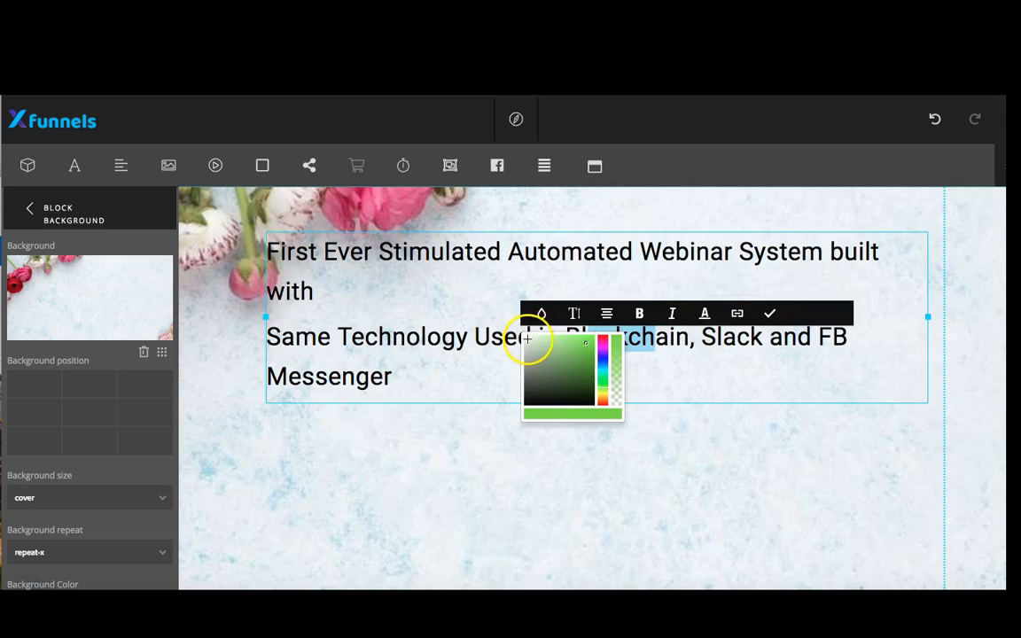
{"action": "left_click", "coordinate": [529, 337]}
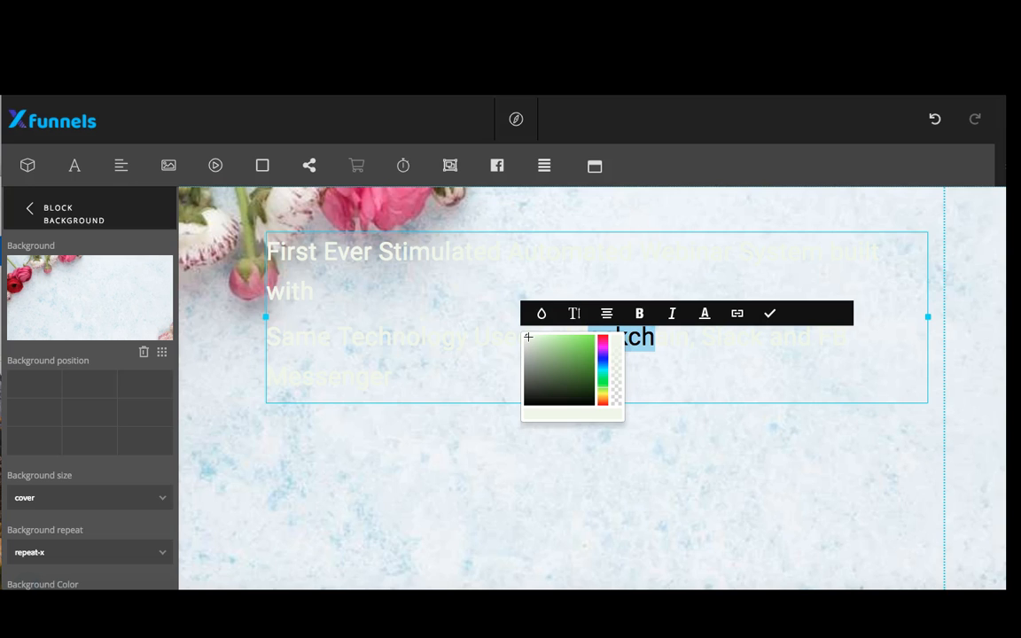
Step: Reduce the heading's font size so each sentence fits on one line, and centre-align the text
{"action": "left_click", "coordinate": [575, 313]}
{"action": "left_click", "coordinate": [572, 351]}
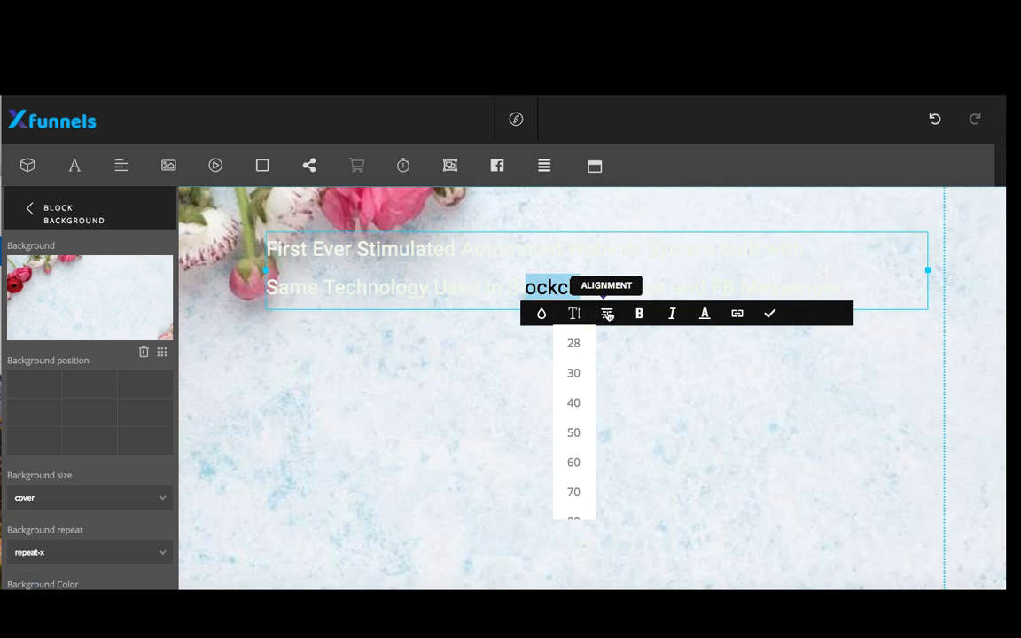
{"action": "left_click", "coordinate": [608, 314]}
{"action": "left_click", "coordinate": [605, 367]}
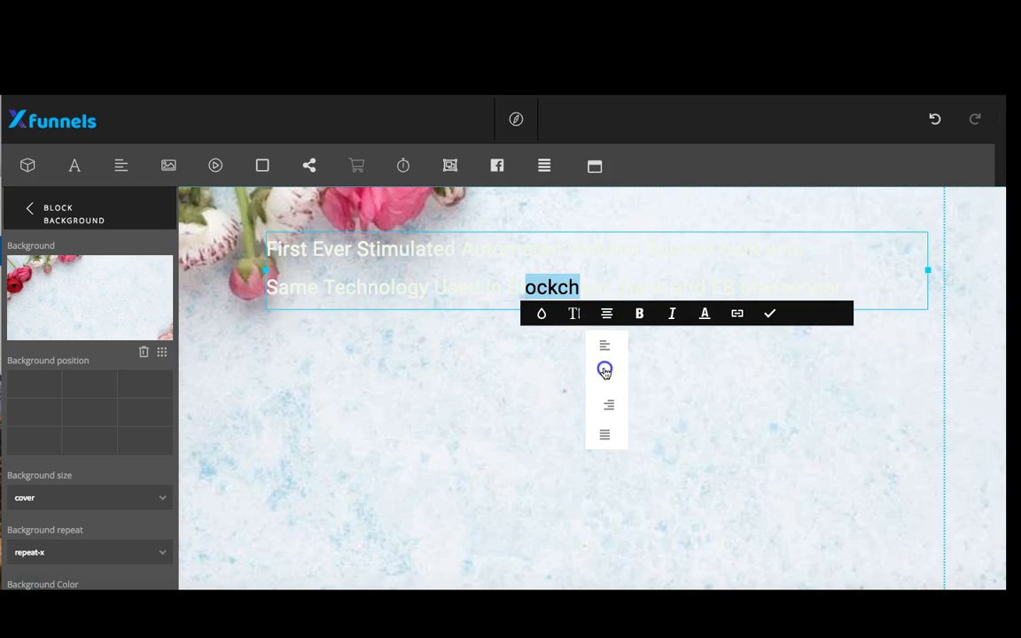
{"action": "left_click", "coordinate": [500, 426]}
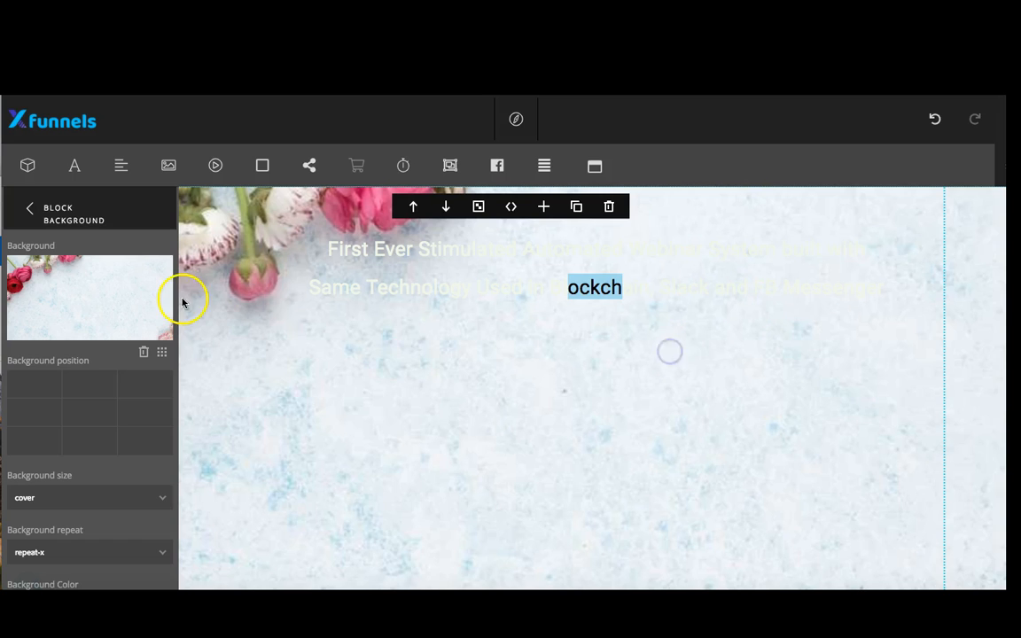
Step: Apply a purple overlay, rgb(107, 67, 191), at 73% opacity to the block background and close its settings
{"action": "left_click", "coordinate": [478, 207]}
{"action": "left_click", "coordinate": [479, 207]}
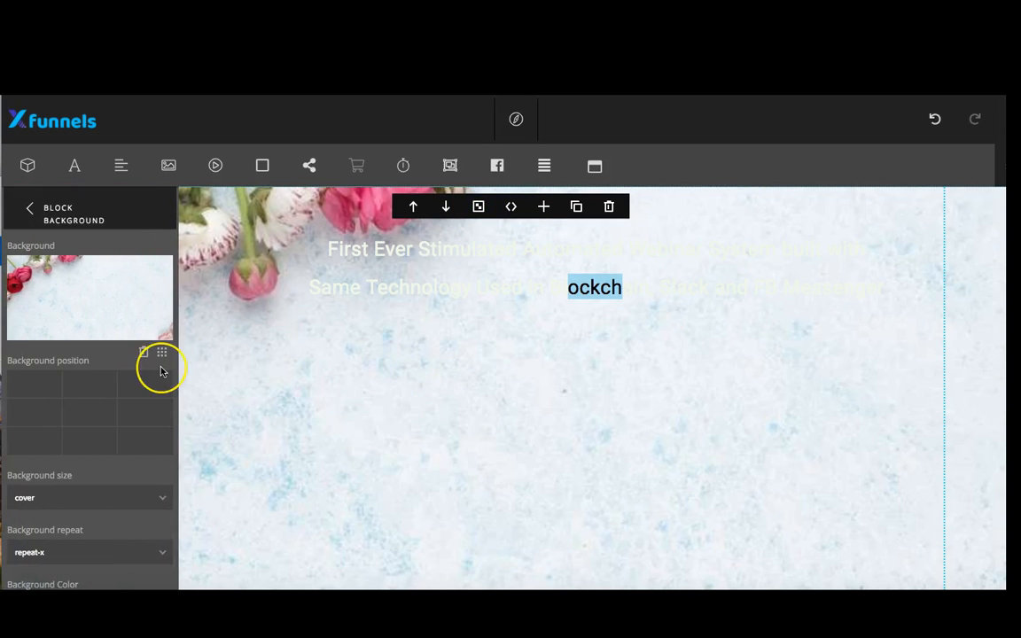
{"action": "scroll", "coordinate": [161, 368], "scroll_direction": "down", "scroll_amount": 3}
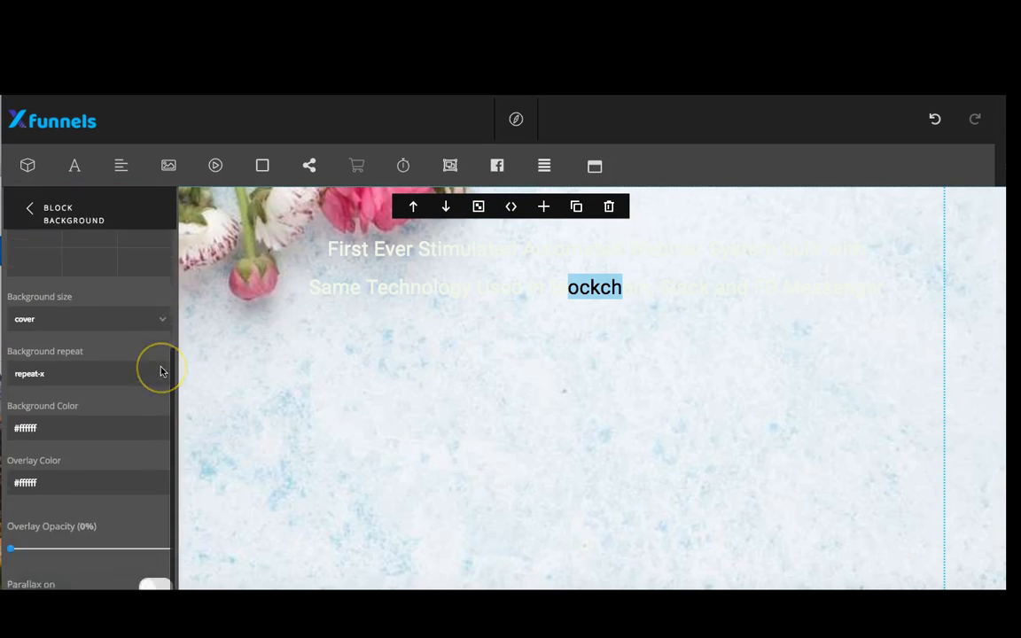
{"action": "left_click", "coordinate": [63, 459]}
{"action": "left_click_drag", "start_coordinate": [120, 488], "coordinate": [118, 495]}
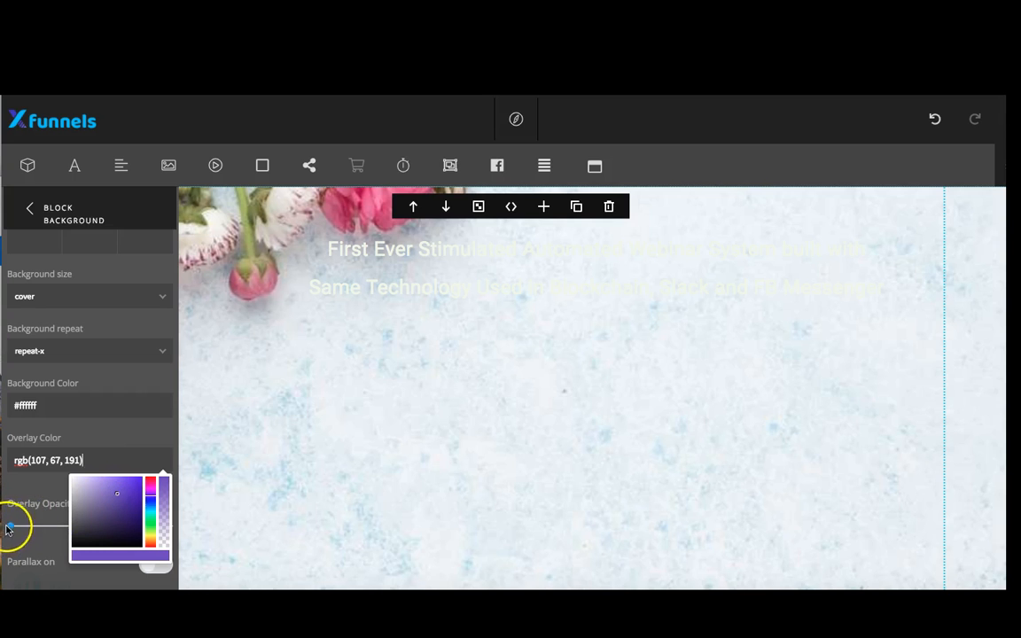
{"action": "left_click_drag", "start_coordinate": [10, 531], "coordinate": [124, 557]}
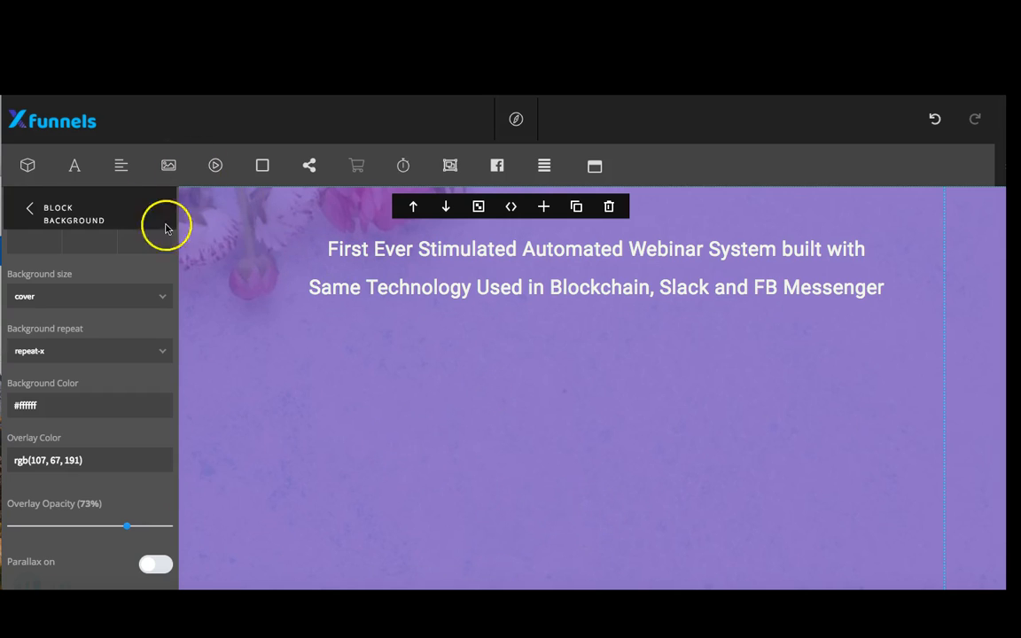
{"action": "left_click", "coordinate": [30, 208]}
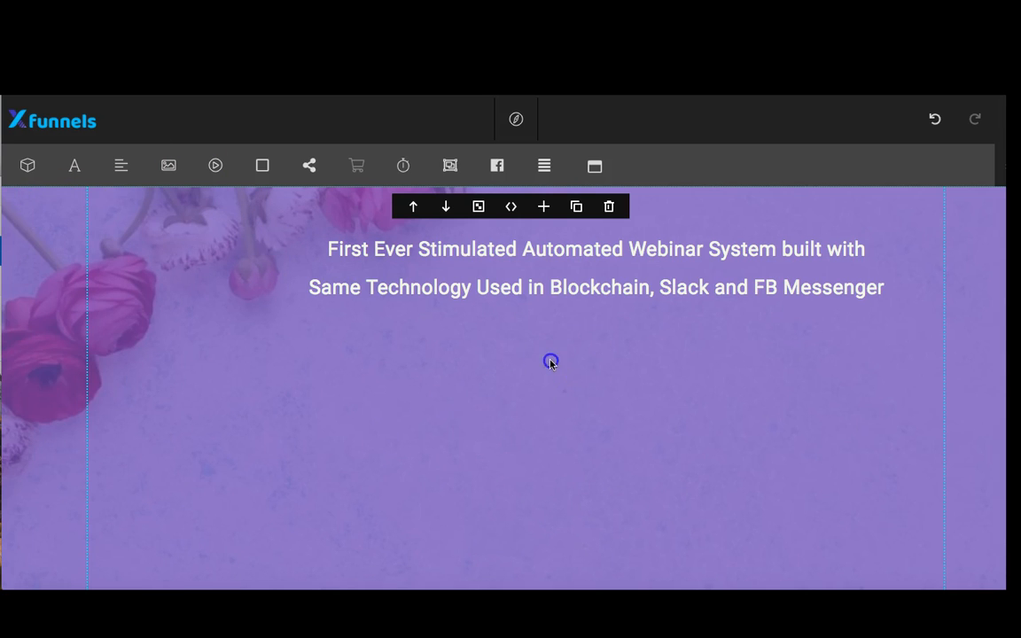
Step: Add a second heading and copy the "Run Ultra High Quality Smooth Webinars Without Any Glitch, Delay or Lag Using" lines from TextEdit
{"action": "left_click", "coordinate": [75, 169]}
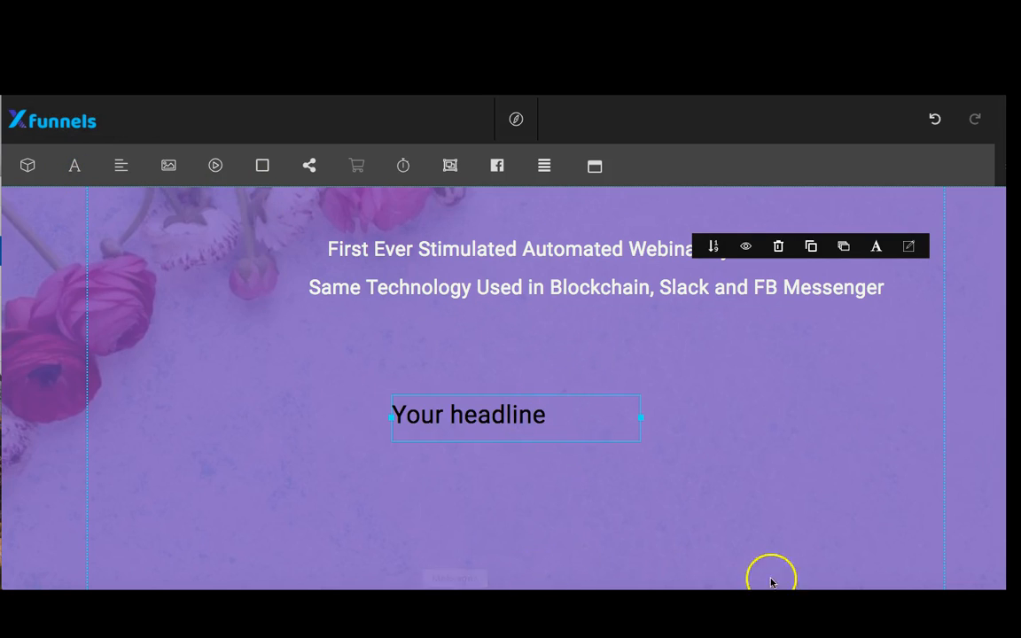
{"action": "left_click", "coordinate": [868, 608]}
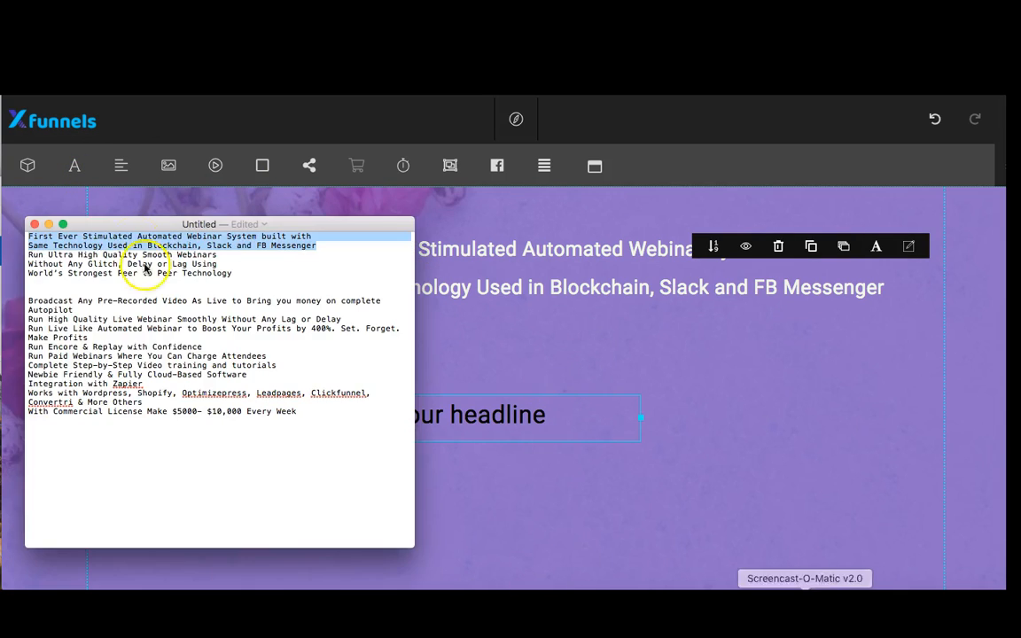
{"action": "left_click_drag", "start_coordinate": [222, 265], "coordinate": [26, 262]}
{"action": "key", "text": "super+c"}
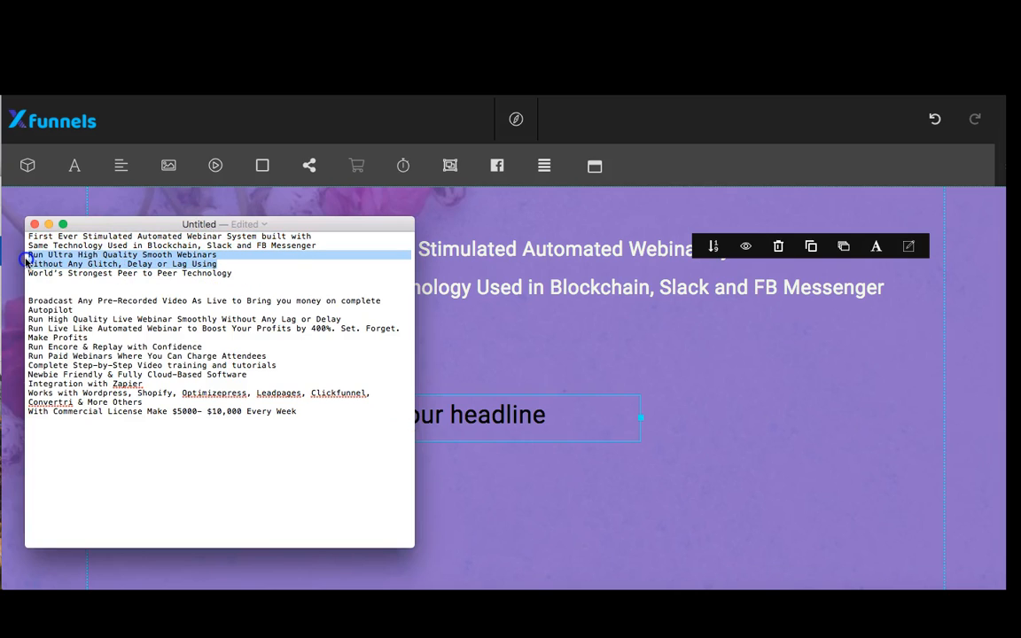
Step: Replace the second heading's placeholder with "Run Ultra High Quality Smooth Webinars Without Any Glitch, Delay or Lag Using"
{"action": "left_click", "coordinate": [522, 412]}
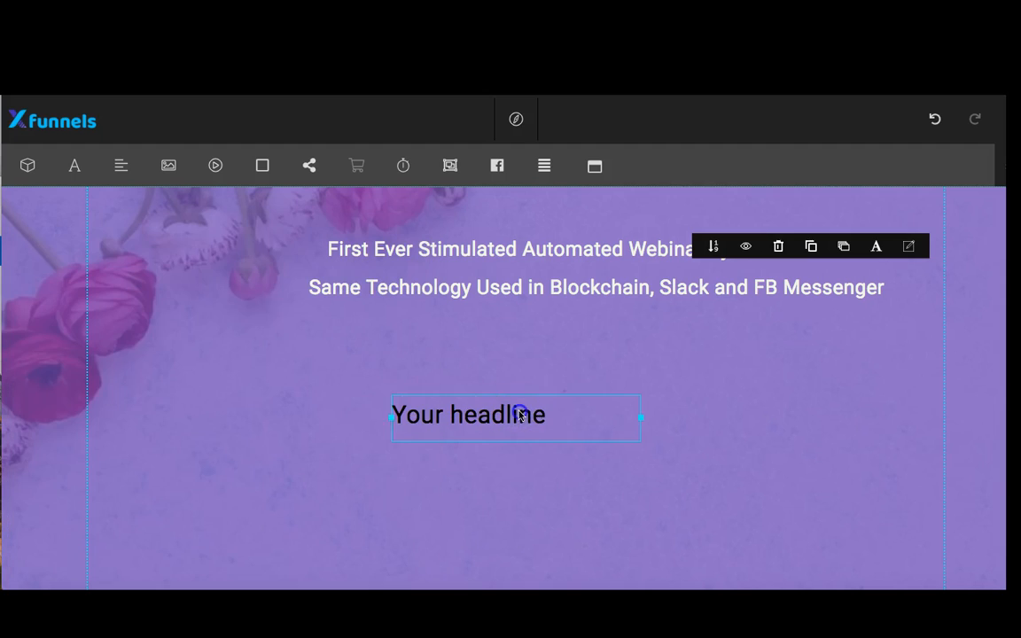
{"action": "left_click_drag", "start_coordinate": [547, 417], "coordinate": [400, 414]}
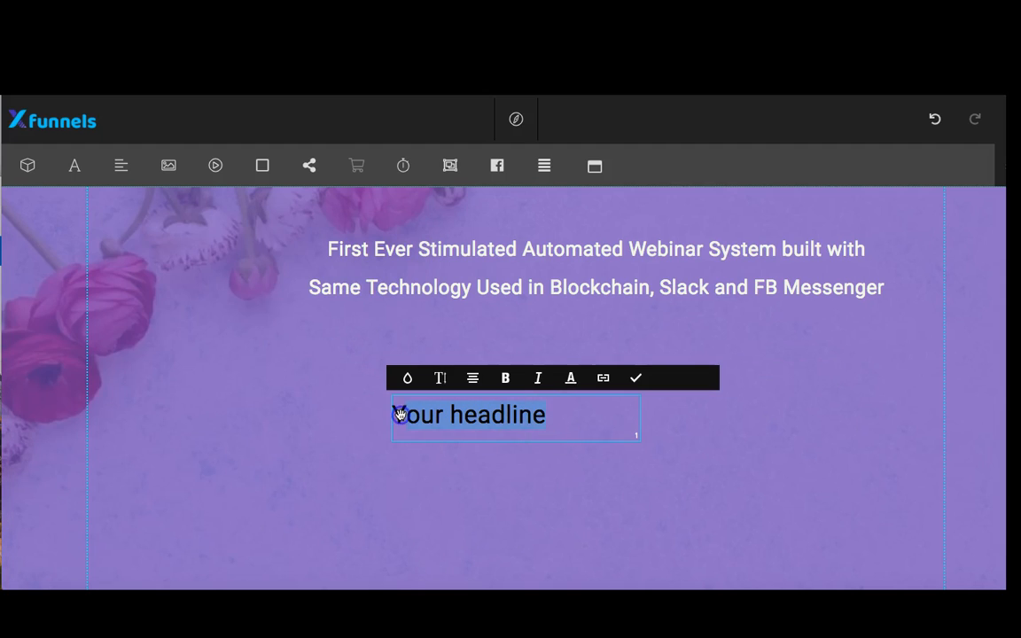
{"action": "key", "text": "BackSpace"}
{"action": "key", "text": "super+v"}
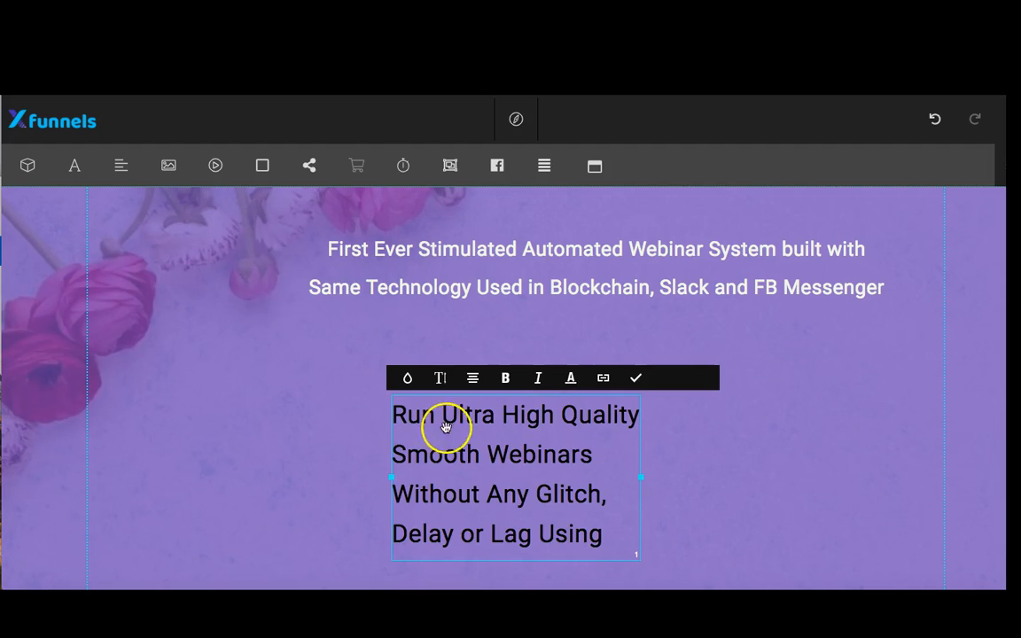
Step: Widen the second heading's box on both sides and break the line before "Without Any Glitch, Delay or Lag Using"
{"action": "left_click_drag", "start_coordinate": [392, 476], "coordinate": [94, 450]}
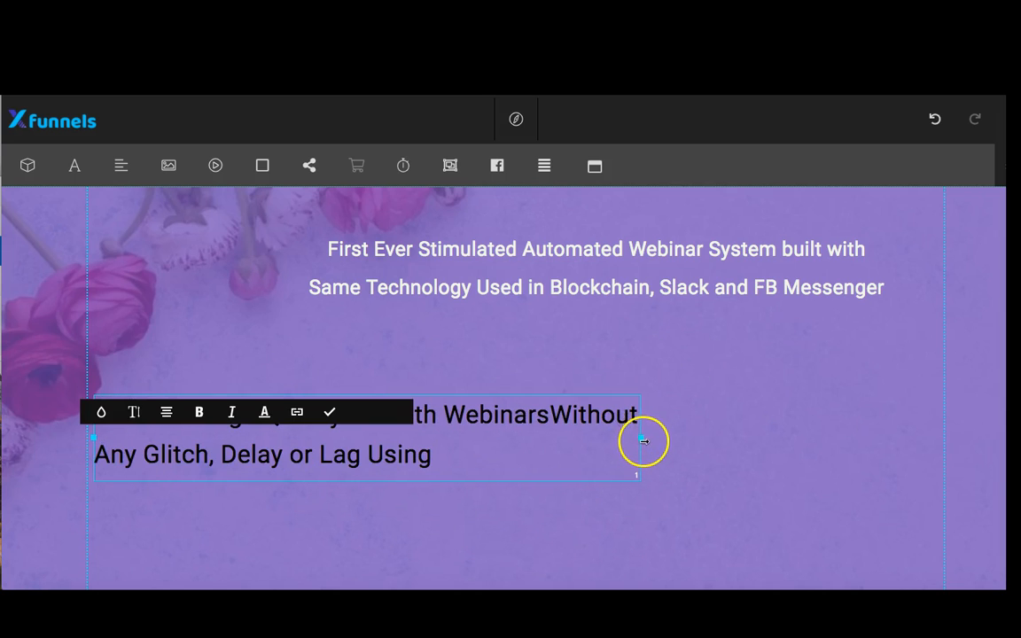
{"action": "left_click_drag", "start_coordinate": [642, 441], "coordinate": [820, 457]}
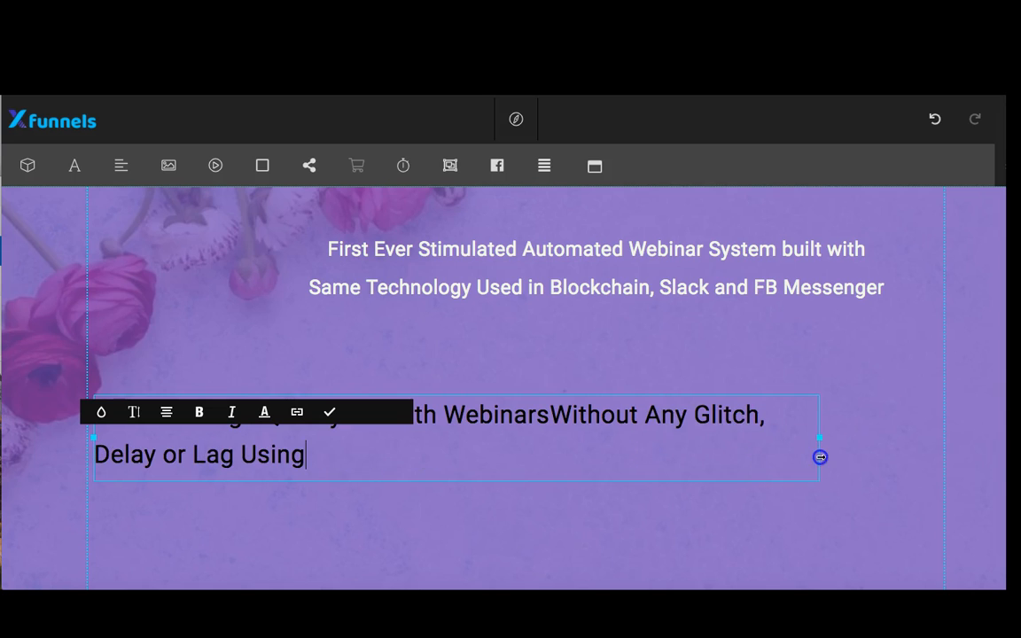
{"action": "left_click", "coordinate": [556, 417]}
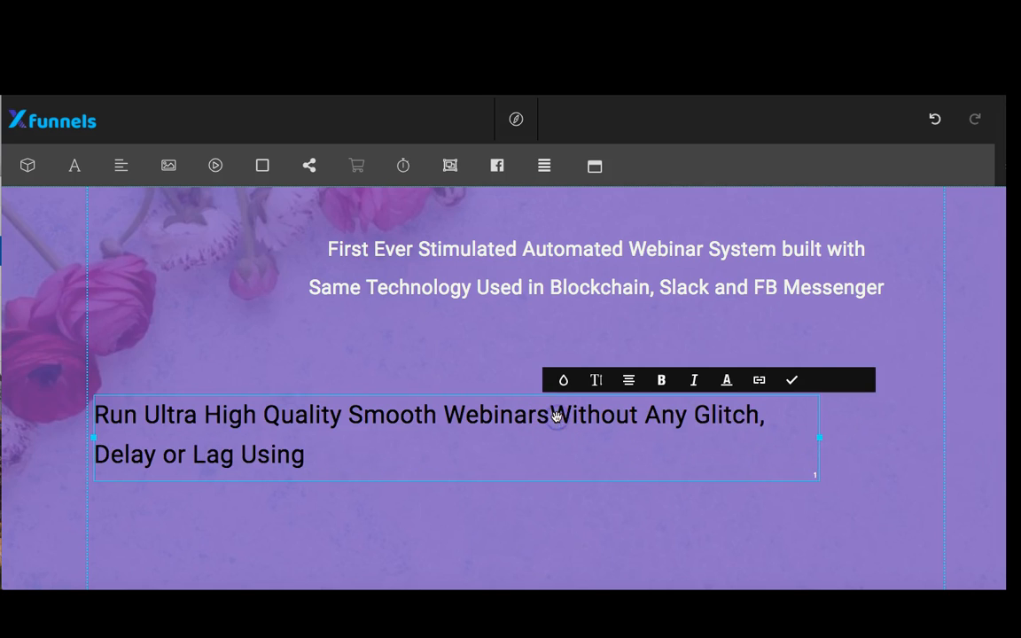
{"action": "key", "text": "Return"}
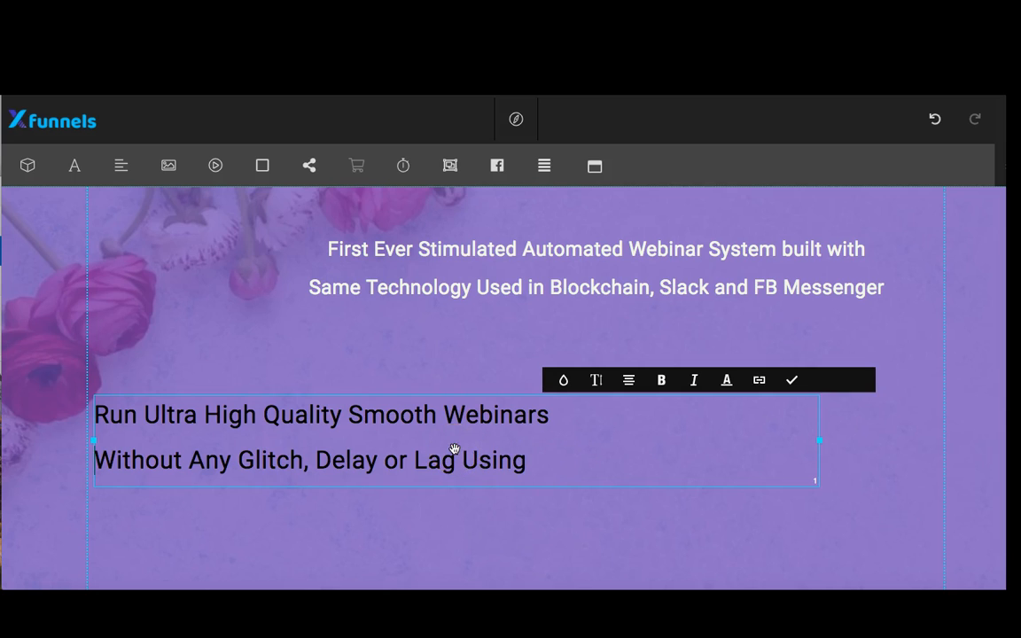
Step: Increase the second heading's font size, centre-align its text and deselect it
{"action": "left_click", "coordinate": [596, 380]}
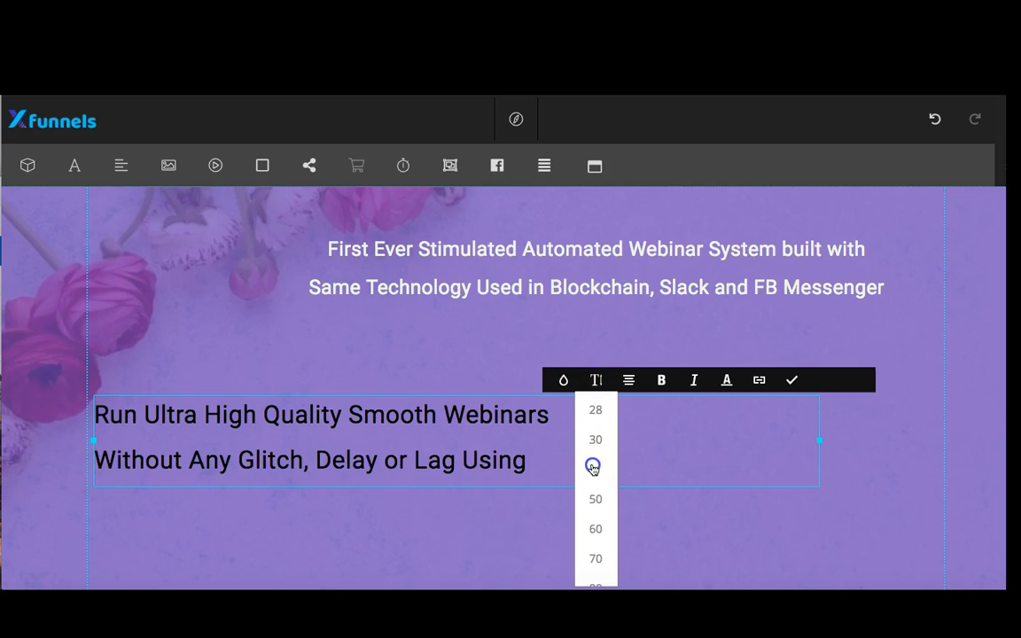
{"action": "left_click", "coordinate": [593, 469]}
{"action": "left_click", "coordinate": [630, 381]}
{"action": "left_click", "coordinate": [629, 450]}
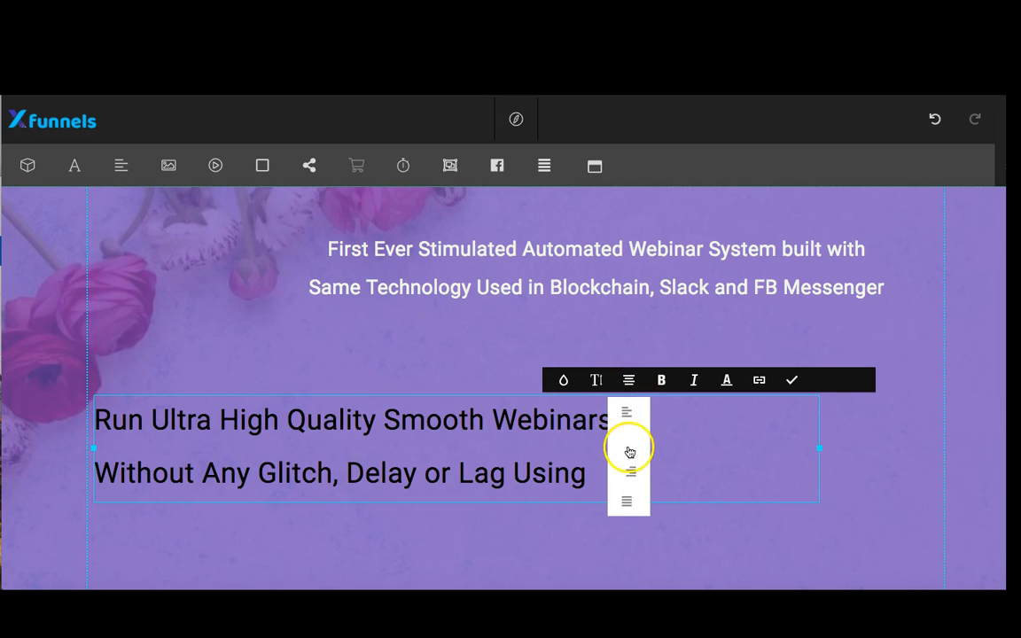
{"action": "left_click", "coordinate": [629, 450]}
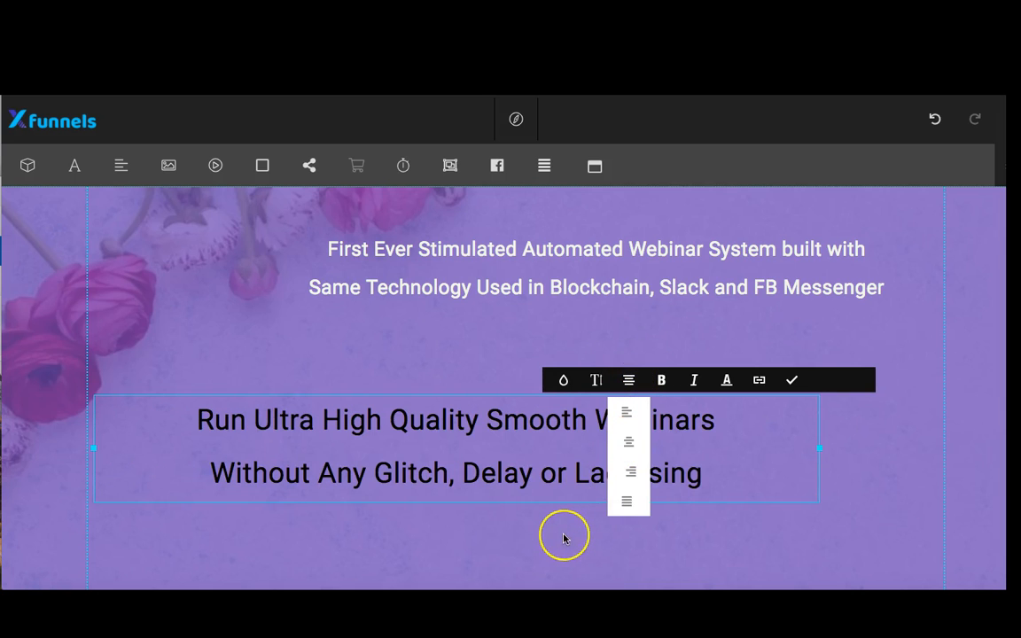
{"action": "scroll", "coordinate": [566, 537], "scroll_direction": "down", "scroll_amount": 3}
{"action": "left_click", "coordinate": [557, 469]}
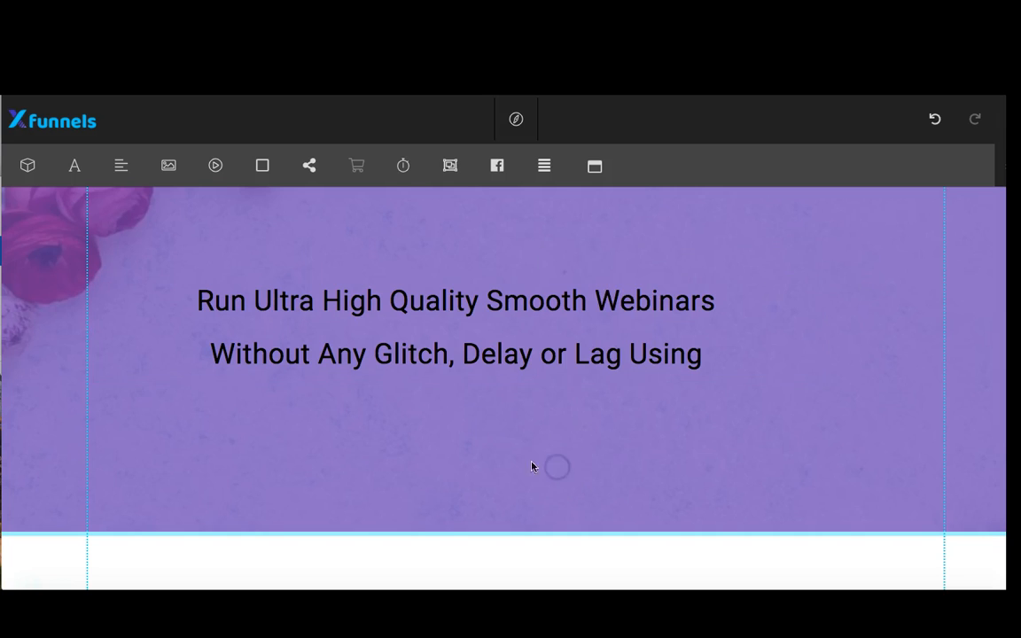
Step: Add a third heading below the second and copy "World's Strongest Peer to Peer Technology" from the reference page
{"action": "left_click", "coordinate": [72, 164]}
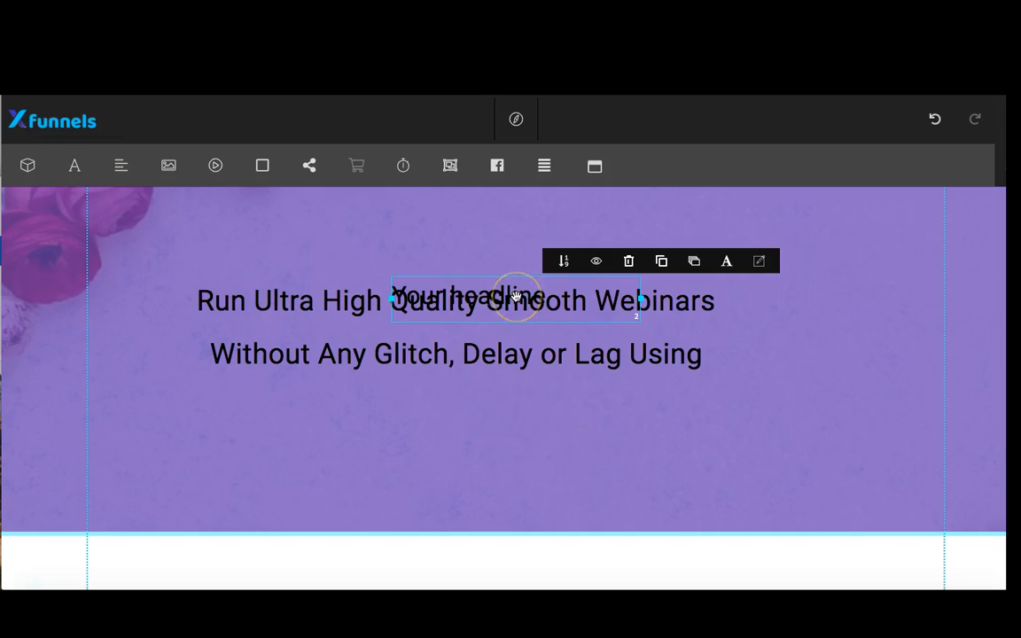
{"action": "left_click_drag", "start_coordinate": [517, 296], "coordinate": [506, 428]}
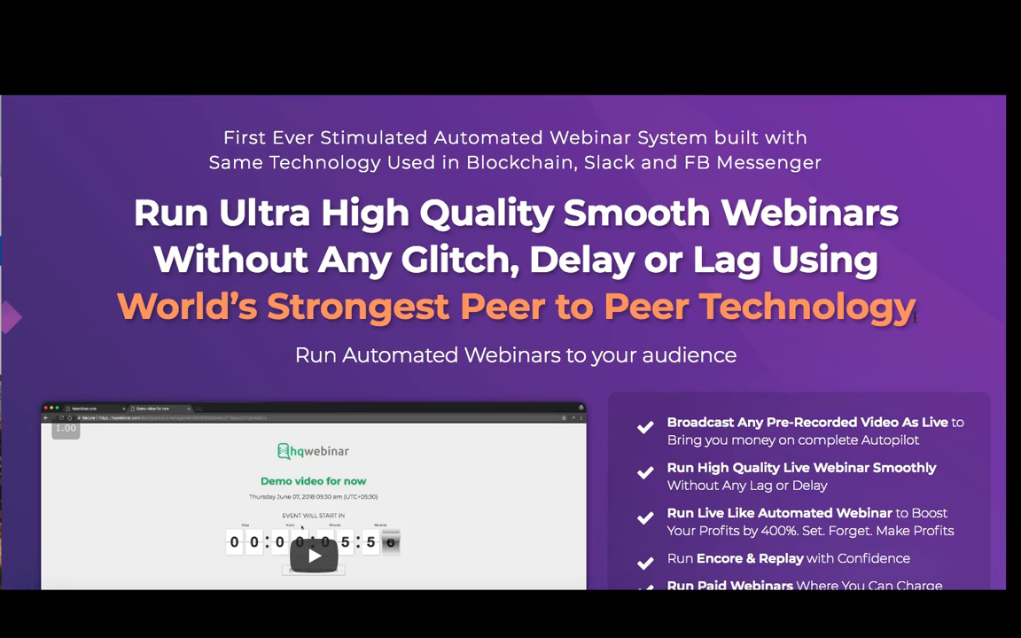
{"action": "left_click_drag", "start_coordinate": [915, 317], "coordinate": [100, 321]}
{"action": "key", "text": "ctrl+c"}
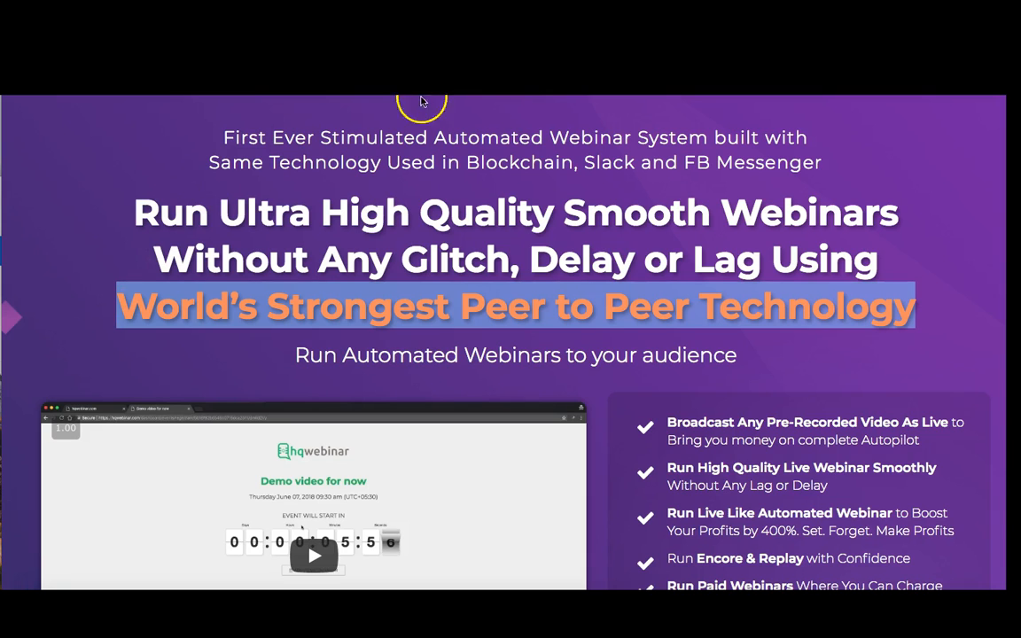
Step: Replace the third heading's placeholder with the copied "World's Strongest Peer to Peer Technology", keeping its source formatting
{"action": "key", "text": "ctrl+Tab"}
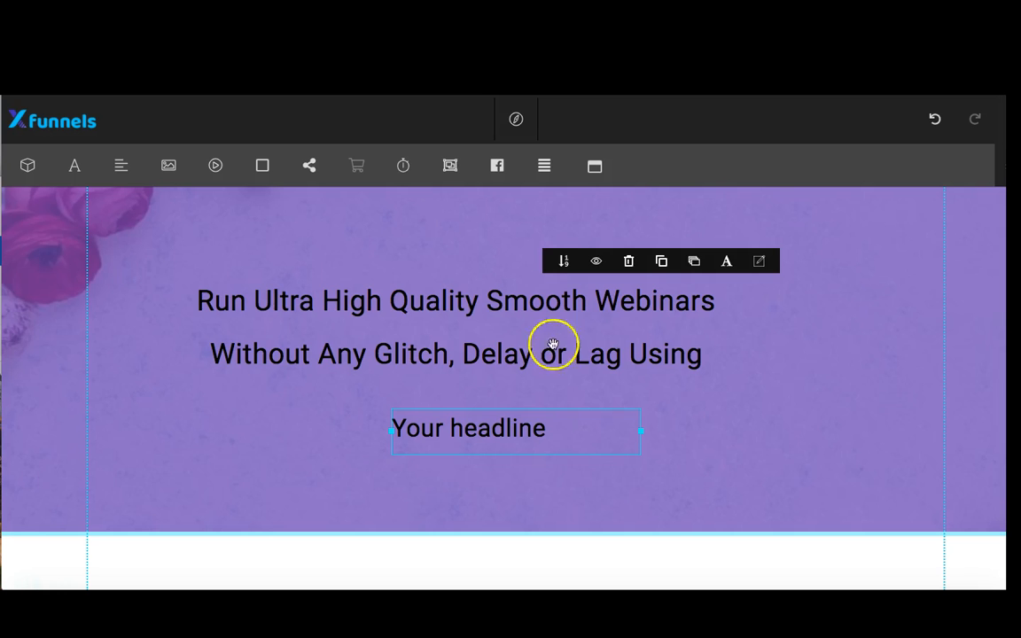
{"action": "double_click", "coordinate": [564, 434]}
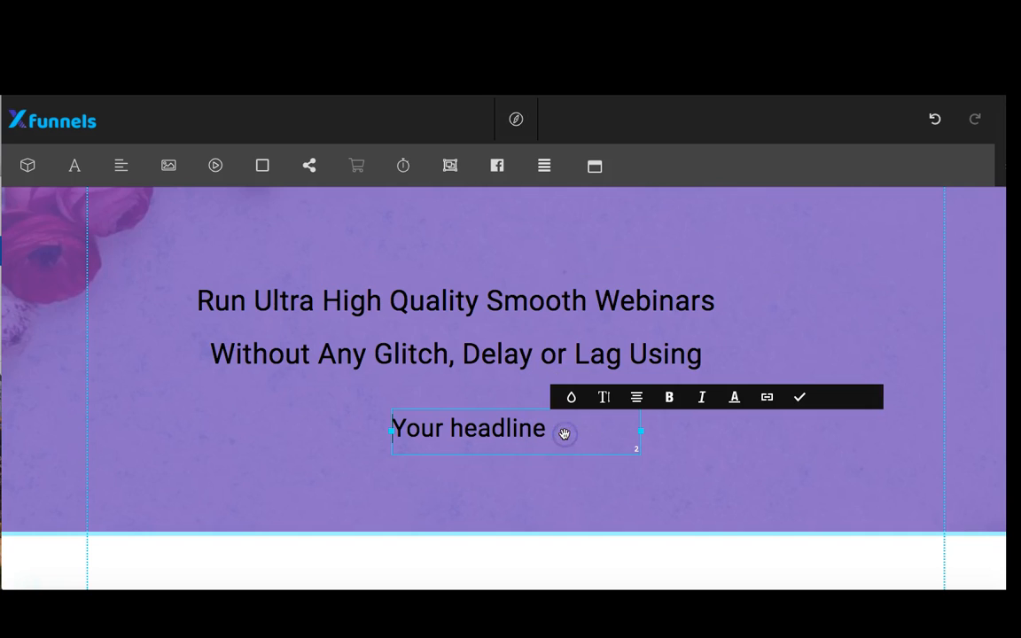
{"action": "left_click_drag", "start_coordinate": [547, 430], "coordinate": [521, 432]}
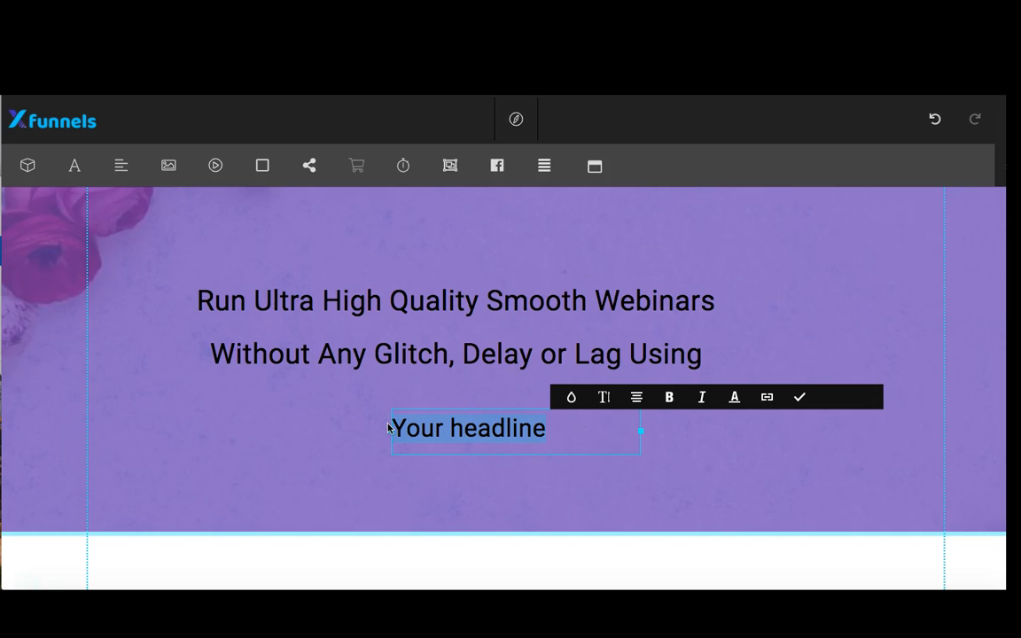
{"action": "key", "text": "ctrl+v"}
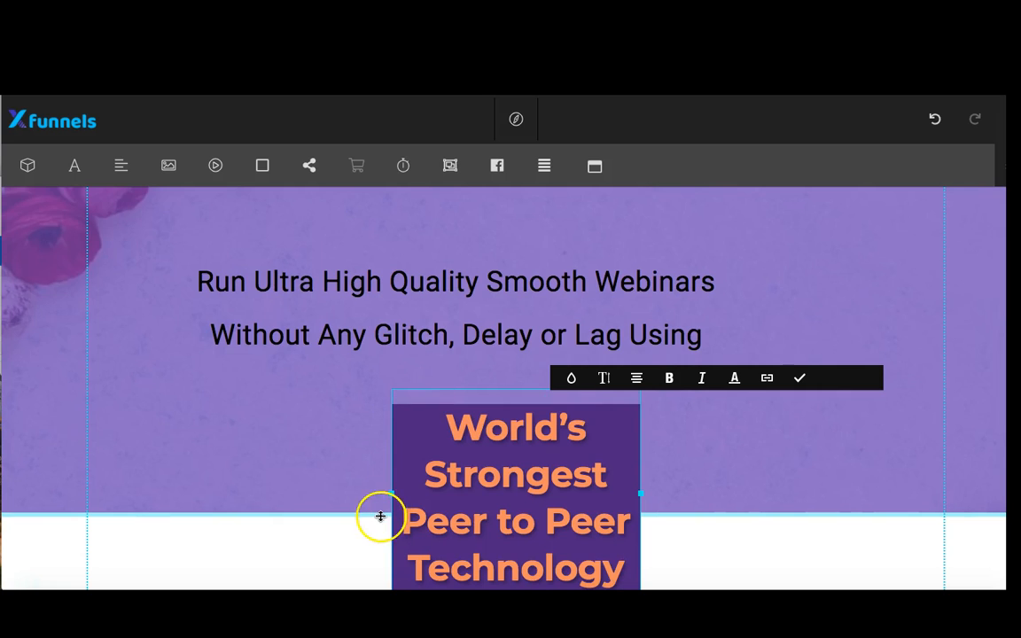
Step: Widen the third heading's box on both sides so its text fits on one line
{"action": "left_click_drag", "start_coordinate": [388, 492], "coordinate": [113, 446]}
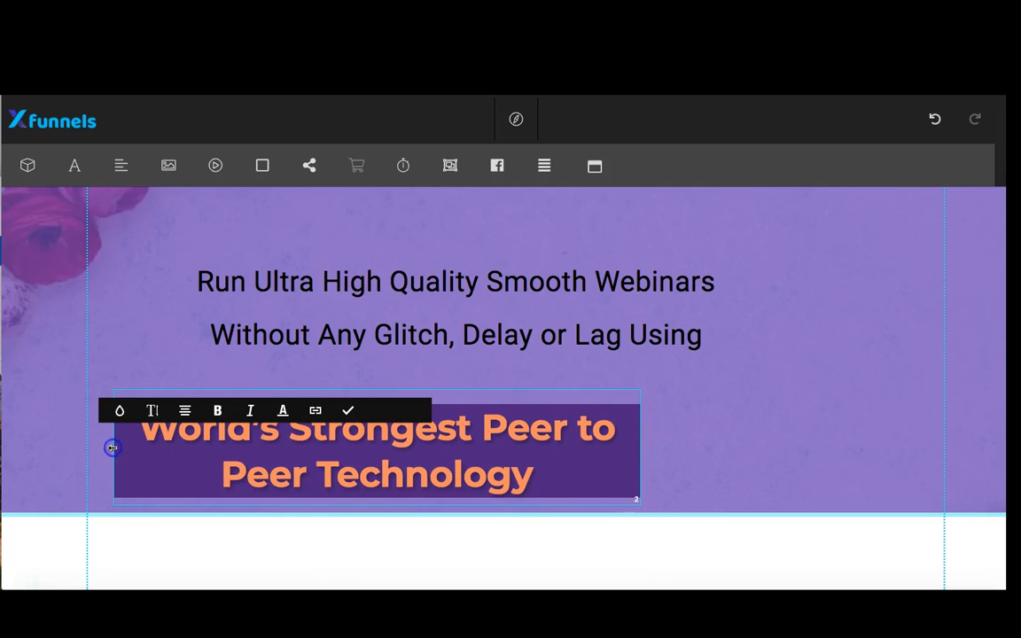
{"action": "left_click_drag", "start_coordinate": [640, 446], "coordinate": [930, 460]}
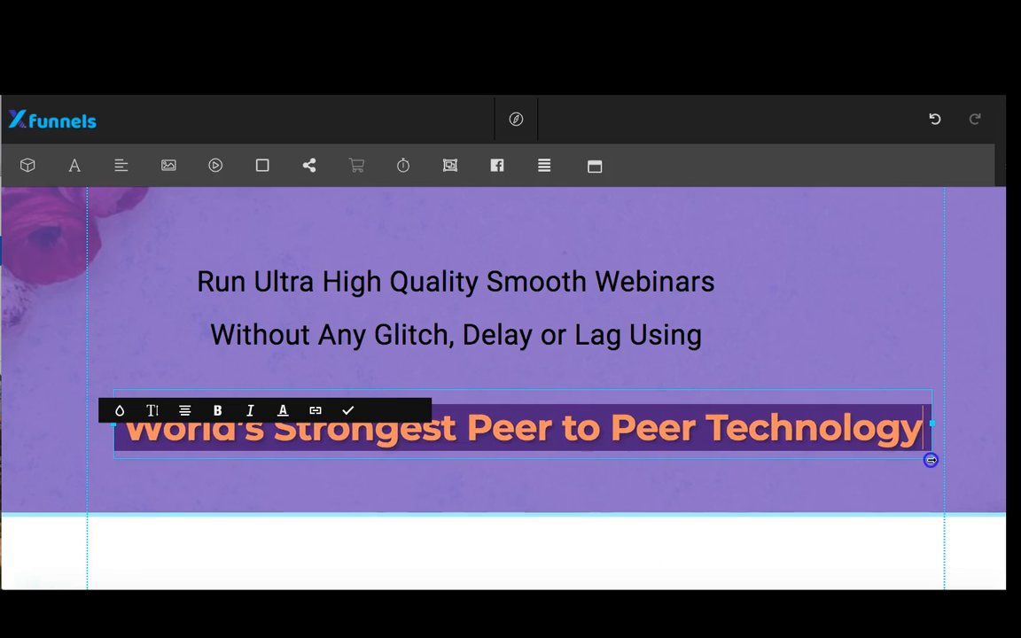
{"action": "left_click", "coordinate": [688, 478]}
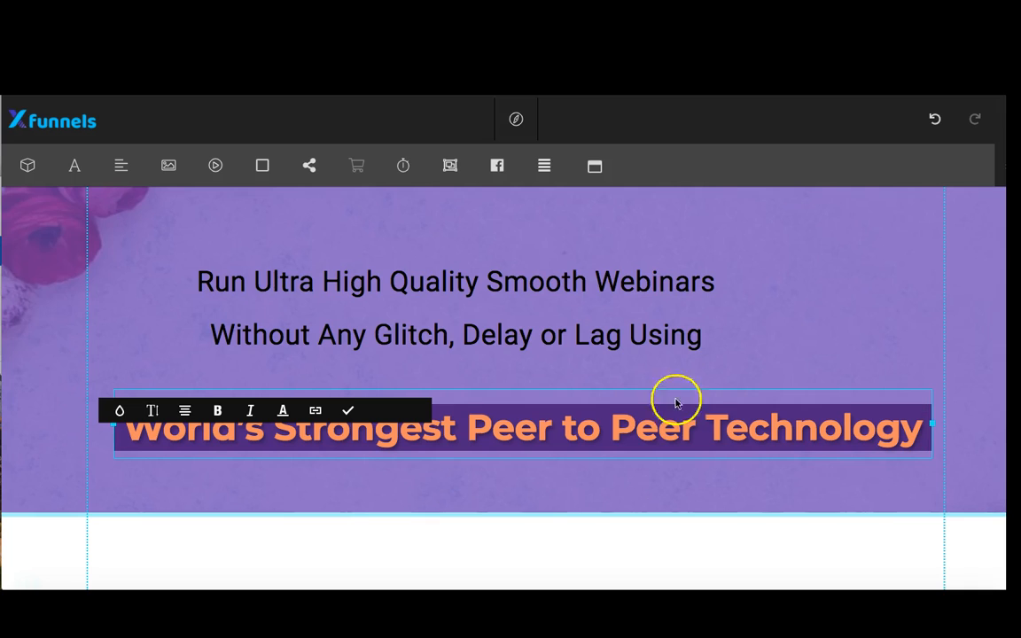
Step: Try to change the third heading's text to green with the font colour picker
{"action": "left_click", "coordinate": [612, 435]}
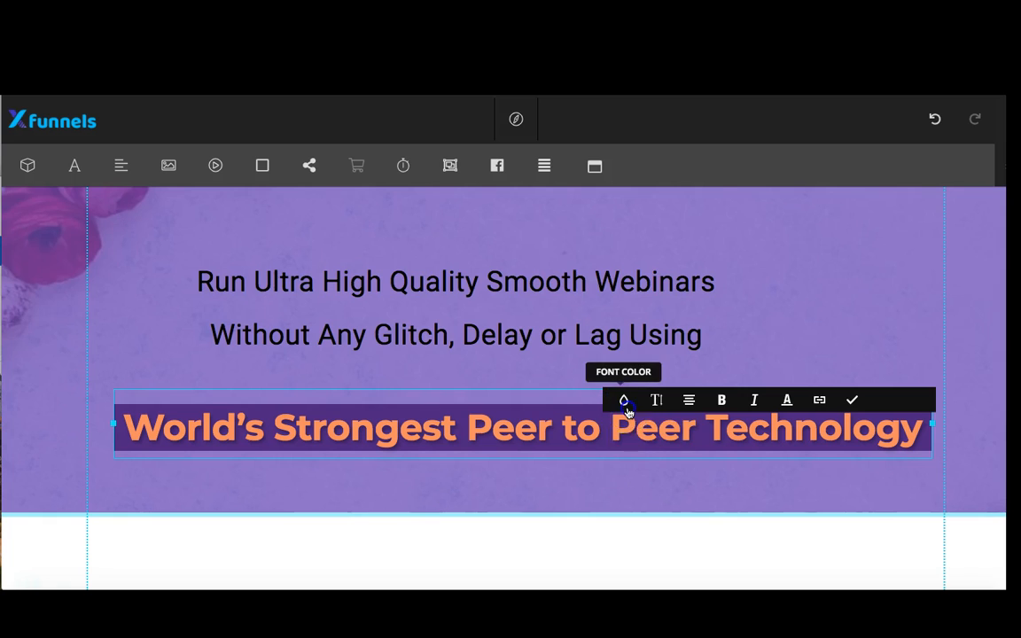
{"action": "left_click", "coordinate": [624, 400]}
{"action": "left_click_drag", "start_coordinate": [662, 444], "coordinate": [670, 436]}
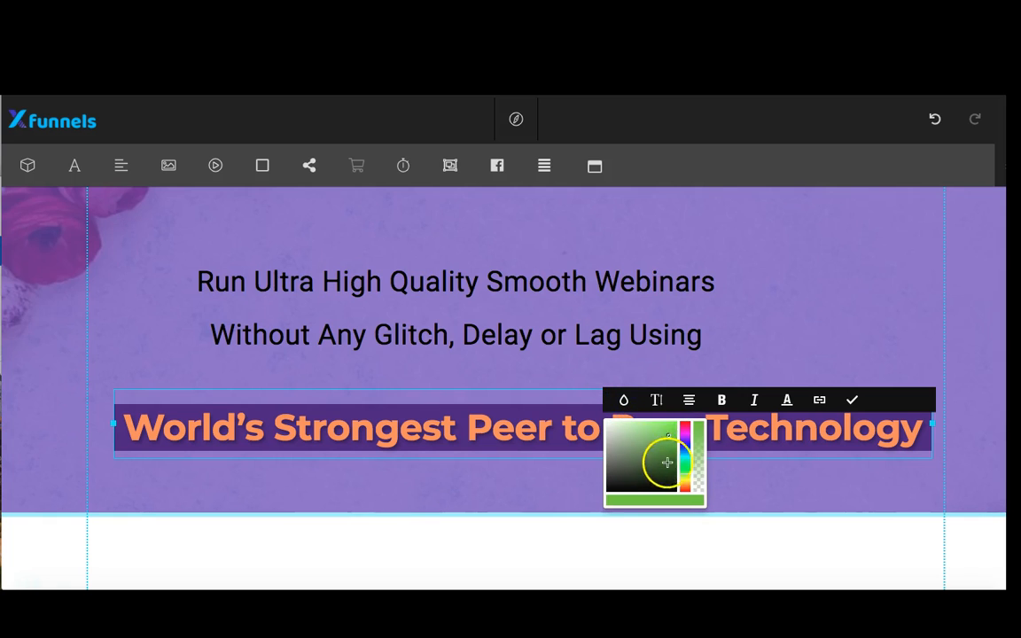
{"action": "left_click", "coordinate": [852, 400]}
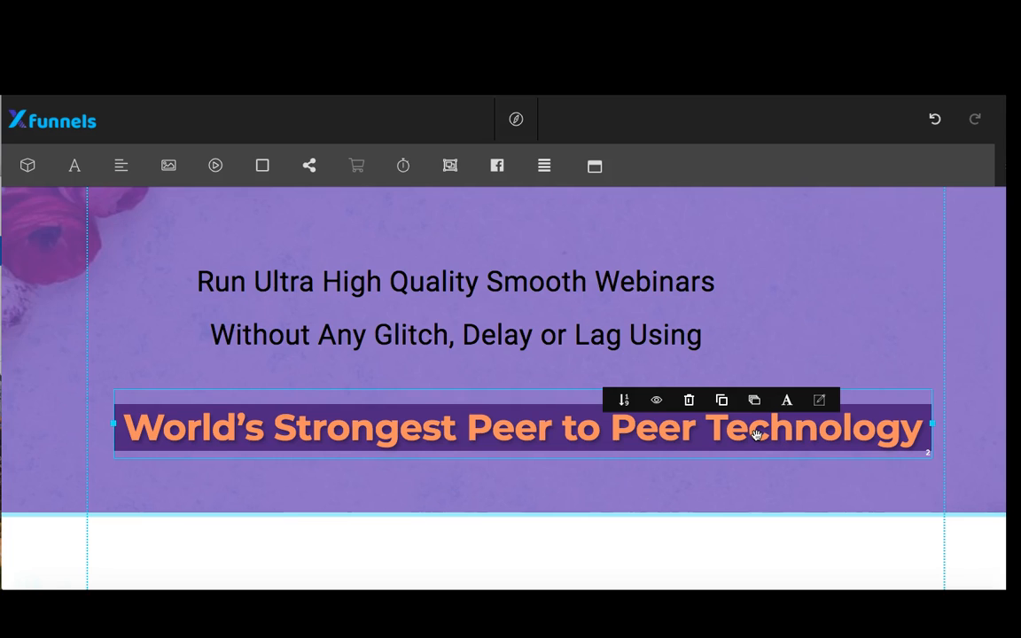
{"action": "left_click", "coordinate": [920, 440]}
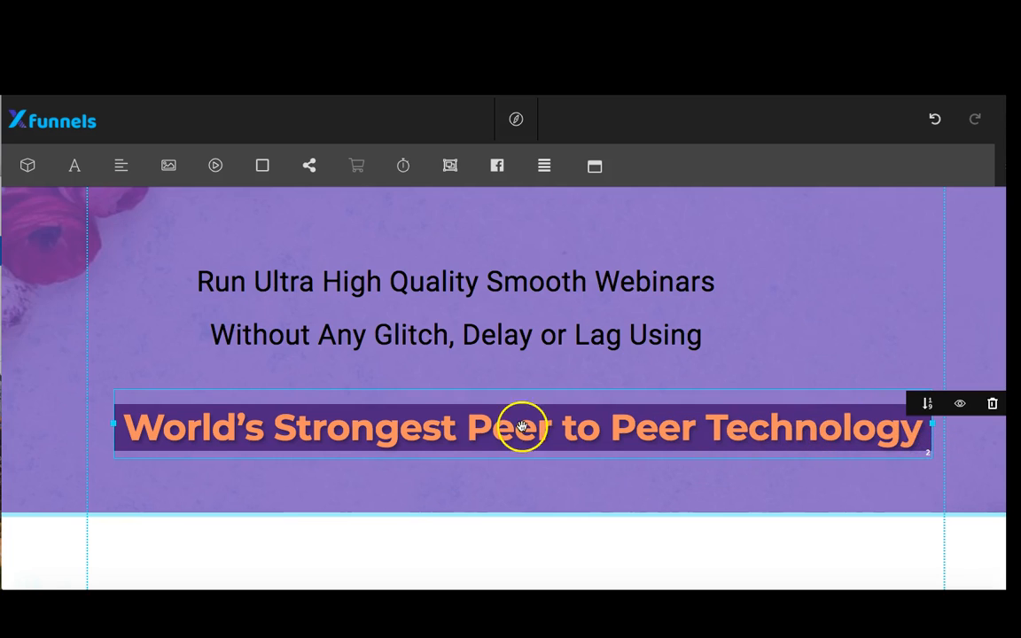
{"action": "left_click", "coordinate": [286, 428]}
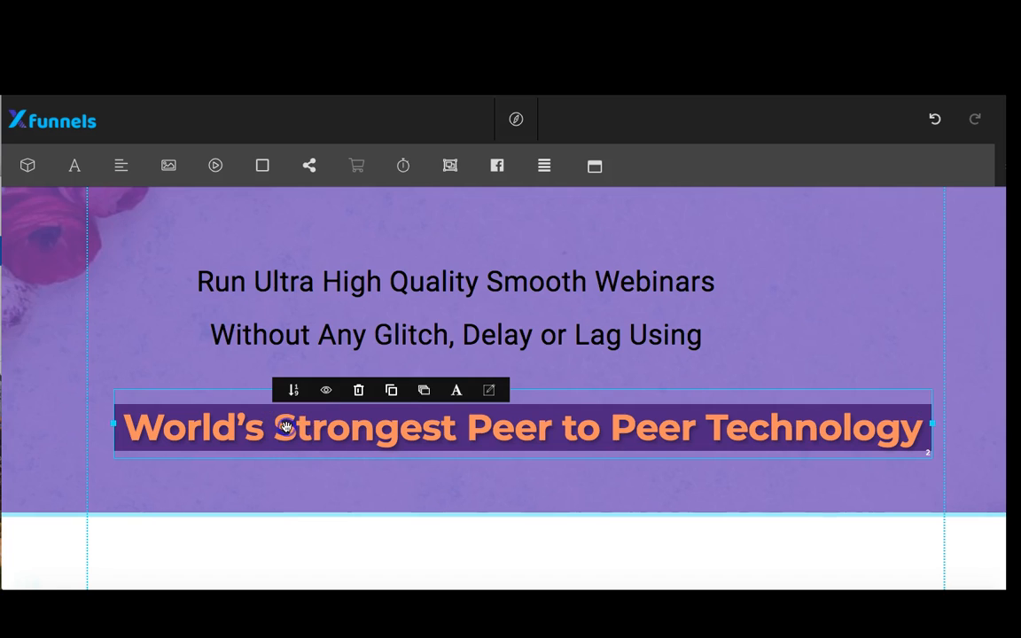
{"action": "left_click", "coordinate": [489, 391]}
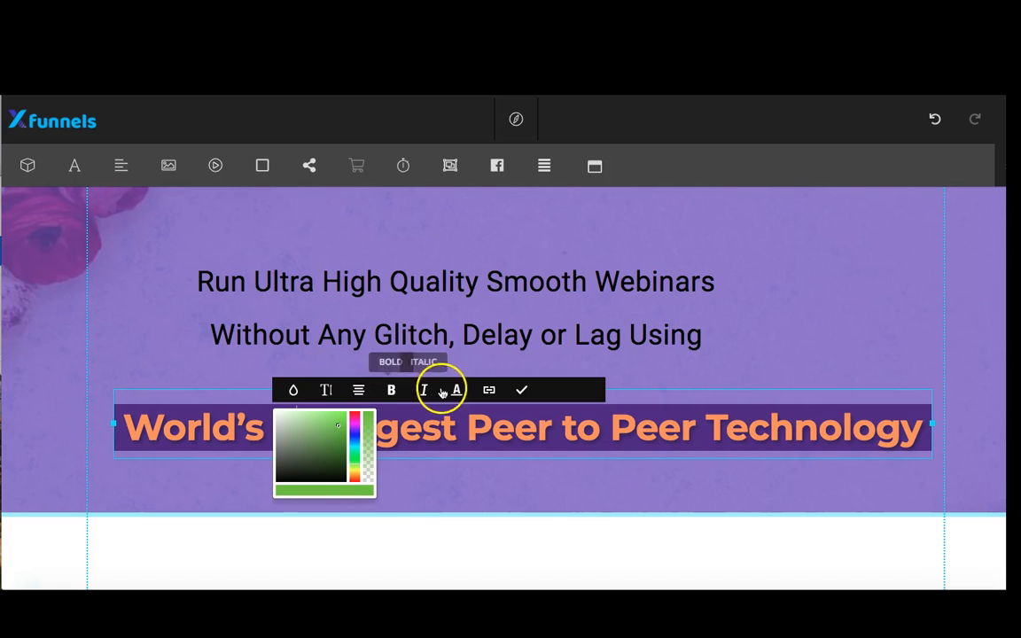
{"action": "left_click", "coordinate": [521, 390]}
Step: Set the third heading's font family to Bungee Outline and close its font settings
{"action": "left_click", "coordinate": [454, 391]}
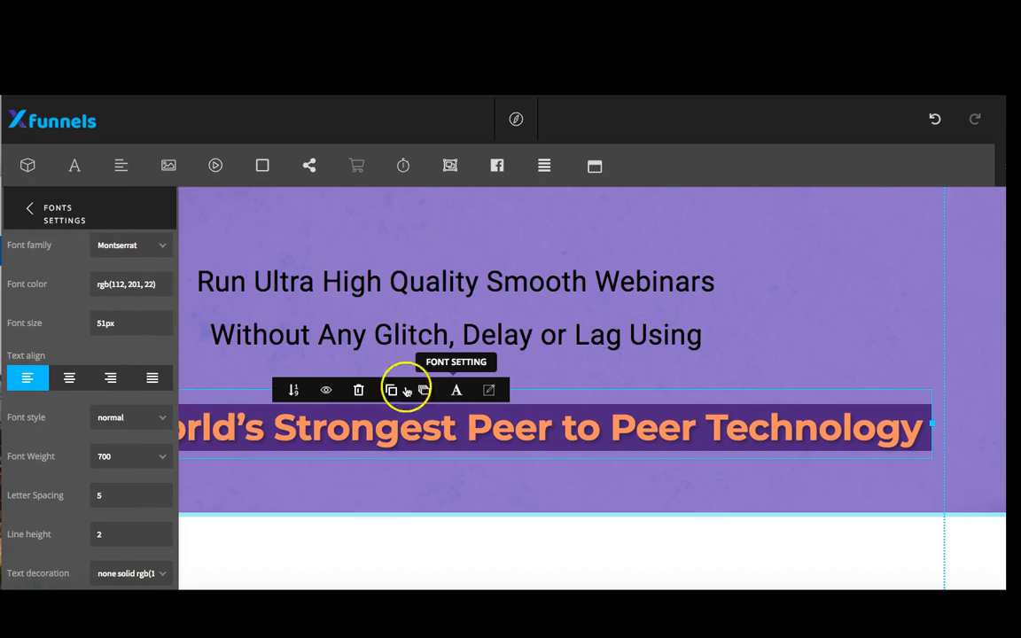
{"action": "left_click", "coordinate": [136, 245]}
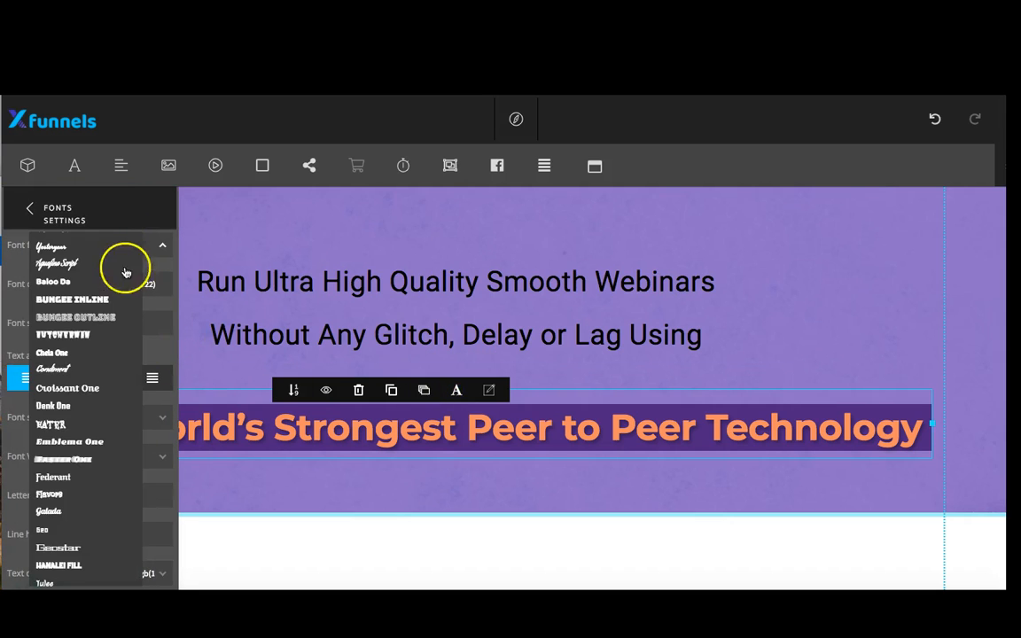
{"action": "left_click", "coordinate": [105, 317]}
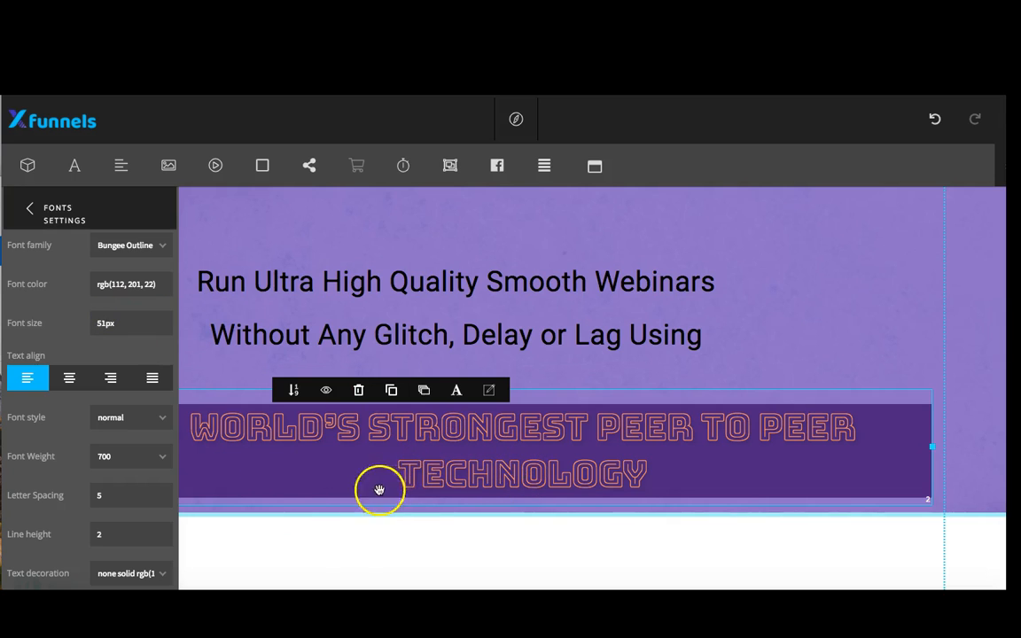
{"action": "left_click", "coordinate": [26, 205]}
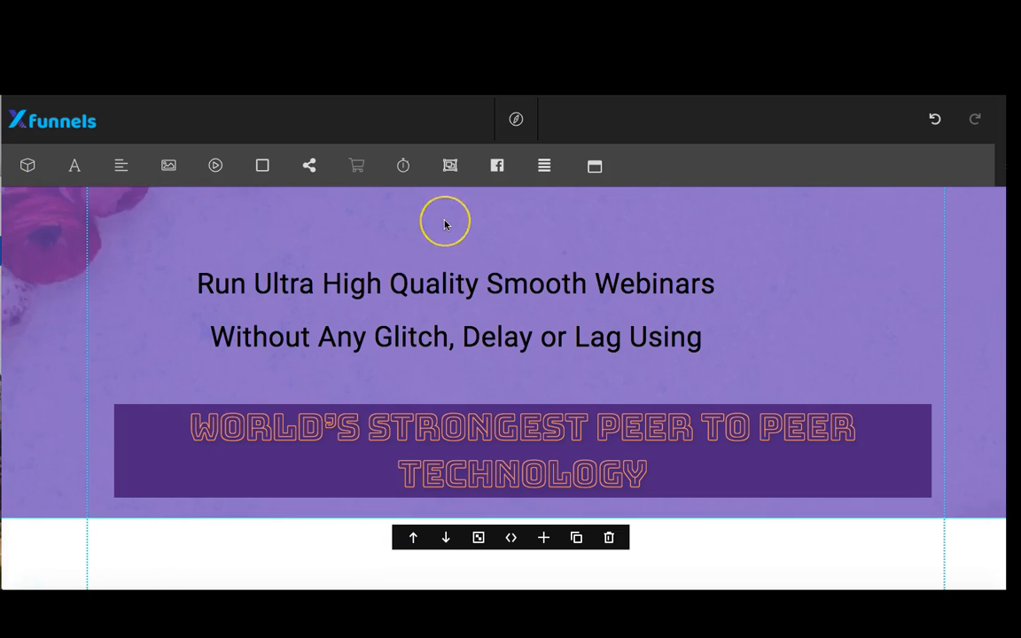
Step: Centre the first and second headings horizontally on the page
{"action": "scroll", "coordinate": [445, 224], "scroll_direction": "up", "scroll_amount": 2}
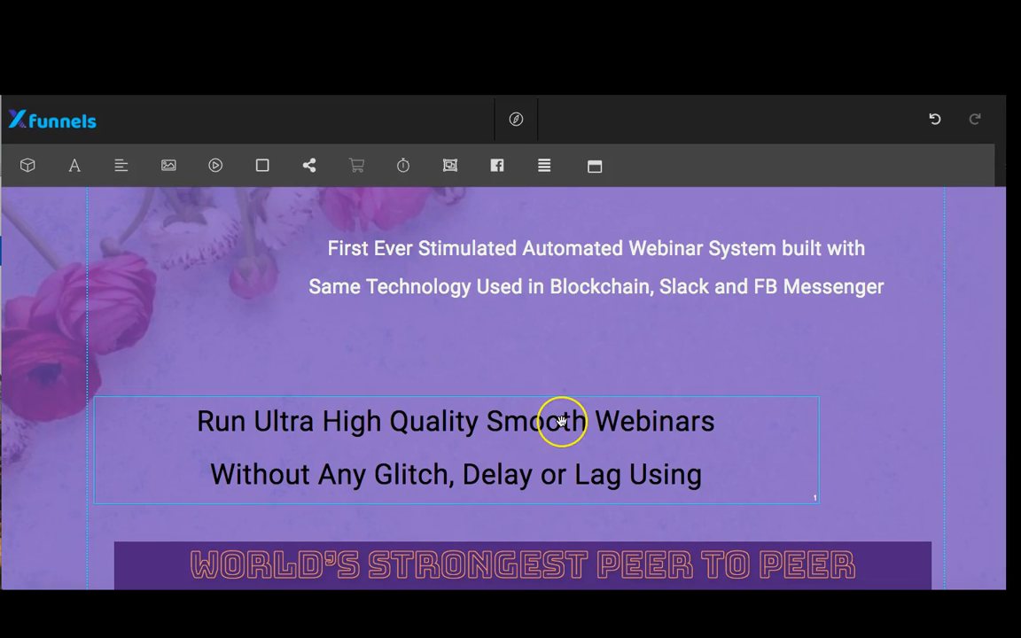
{"action": "left_click", "coordinate": [576, 269]}
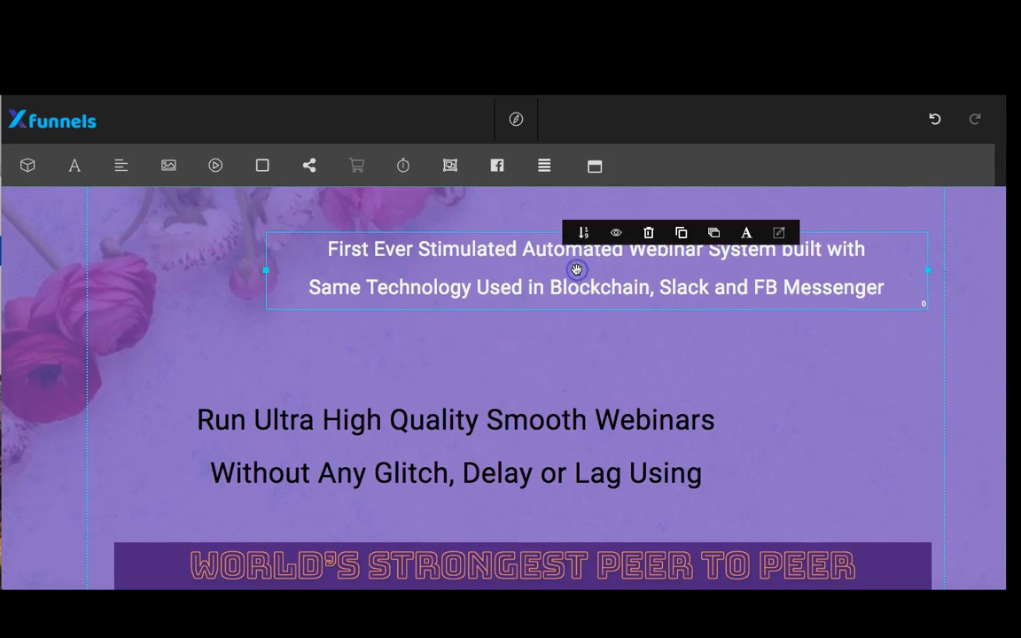
{"action": "left_click", "coordinate": [545, 167]}
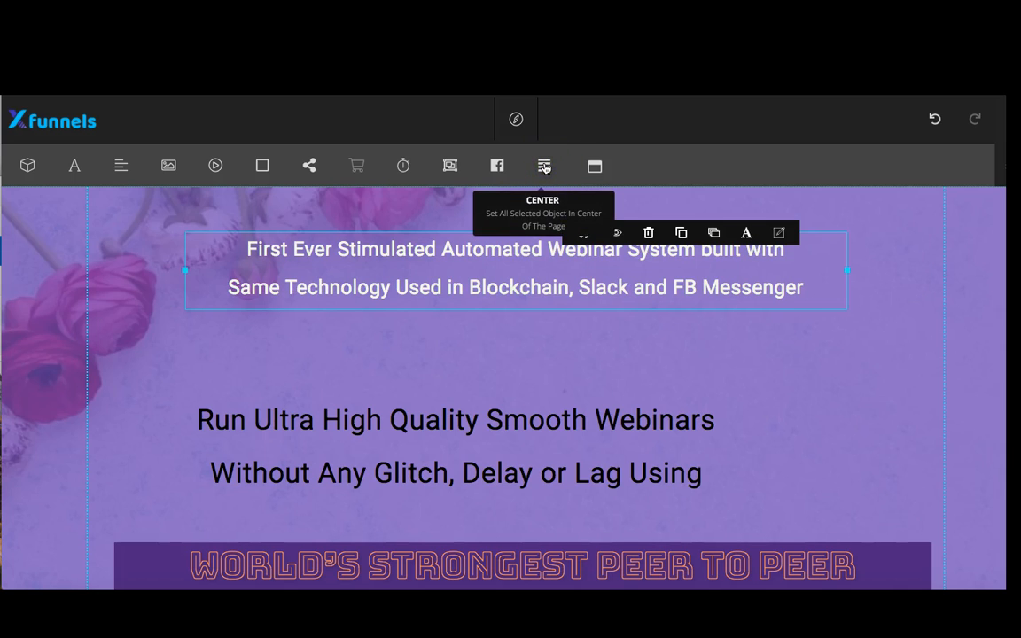
{"action": "left_click", "coordinate": [491, 425]}
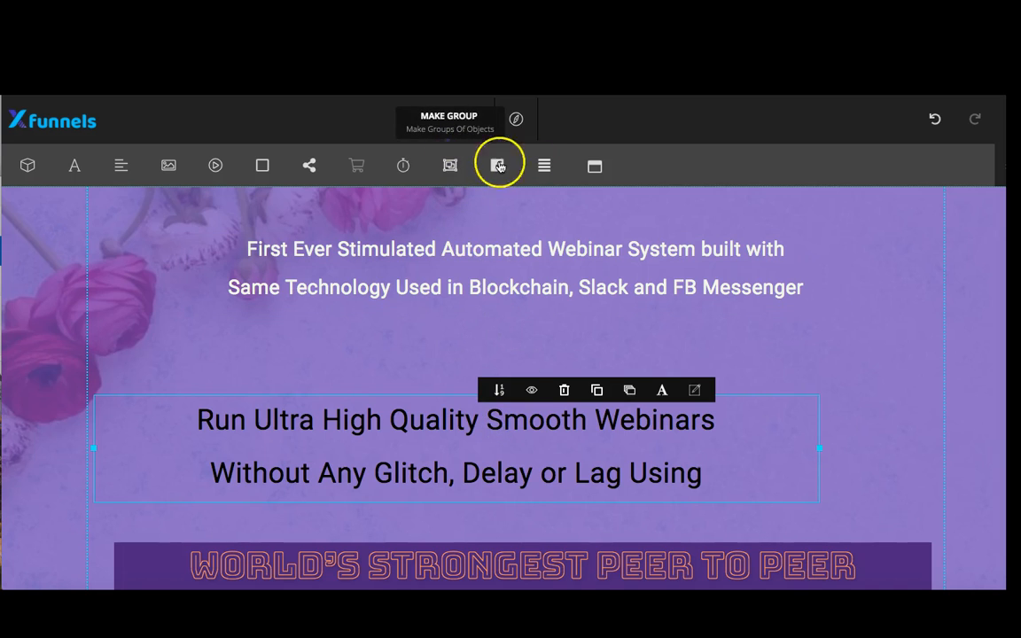
{"action": "left_click", "coordinate": [545, 168]}
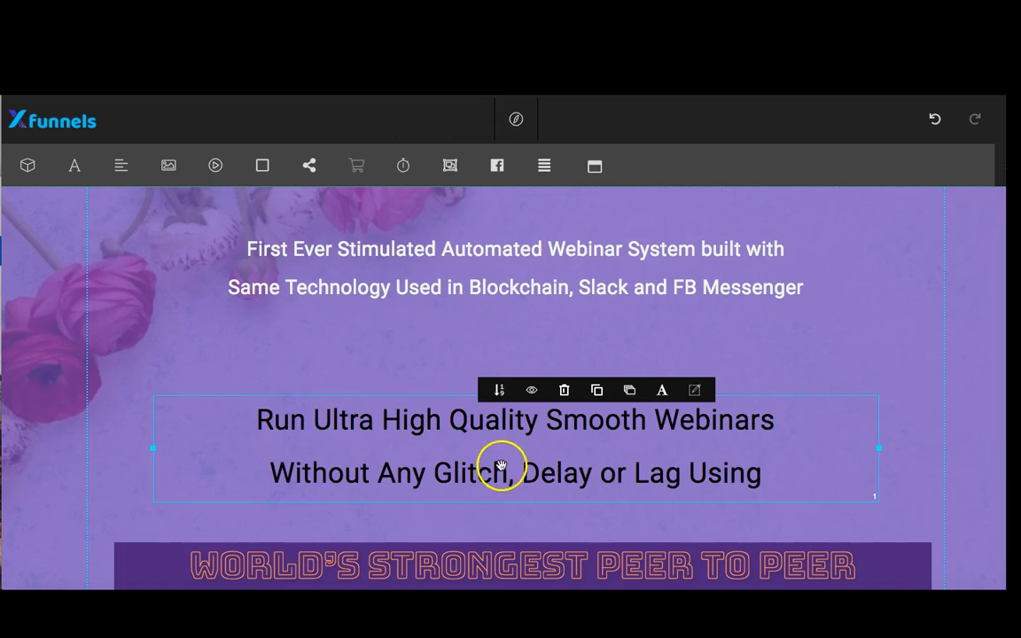
Step: Move the second heading up directly beneath the first, keeping it centred, and bring the third heading up beneath it
{"action": "left_click_drag", "start_coordinate": [502, 471], "coordinate": [502, 373]}
{"action": "left_click", "coordinate": [544, 168]}
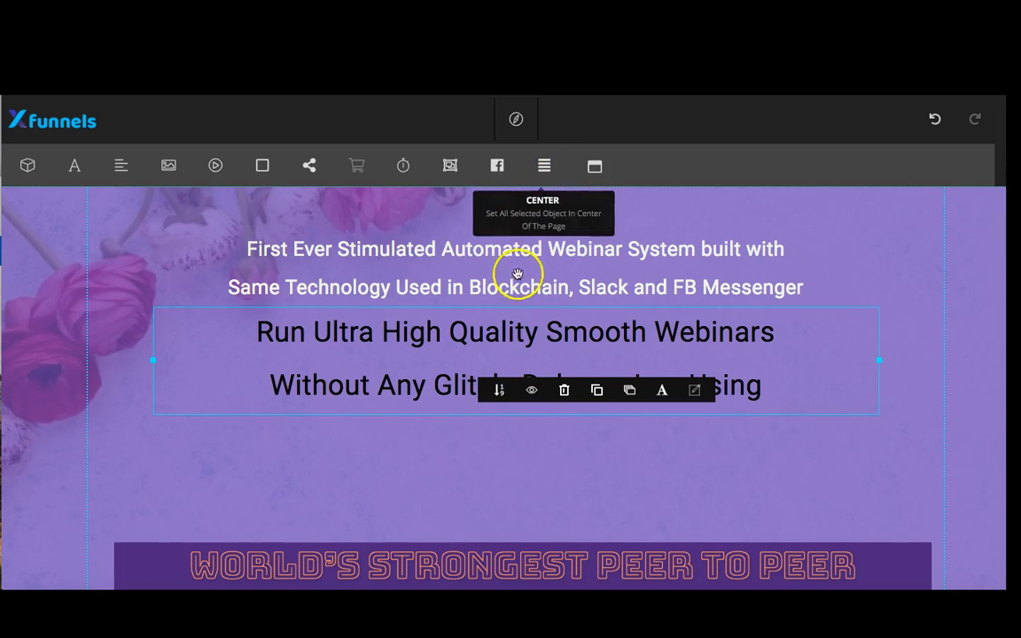
{"action": "left_click_drag", "start_coordinate": [520, 556], "coordinate": [521, 434]}
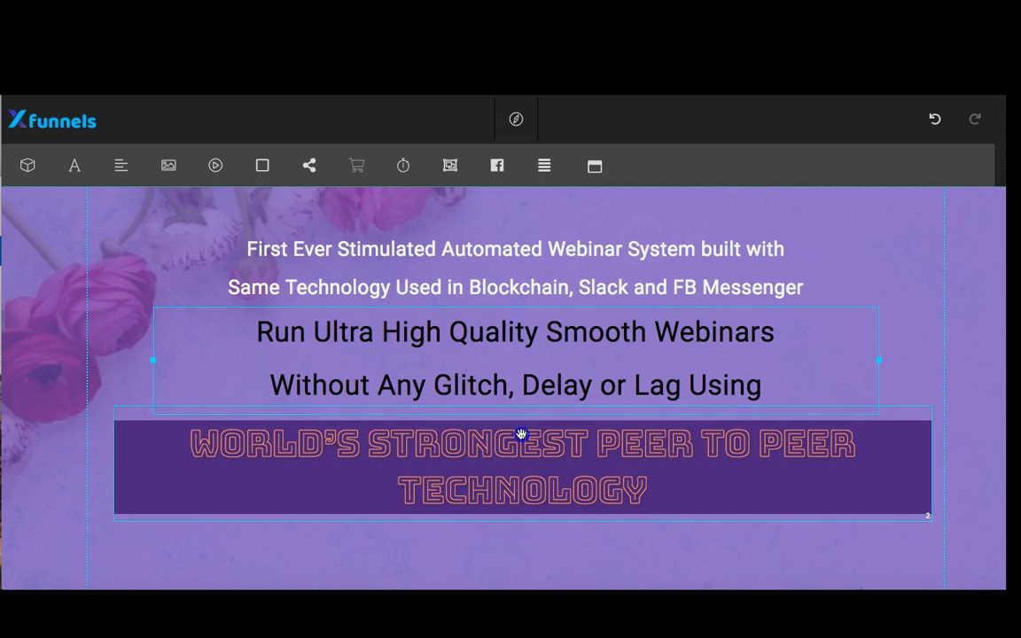
Step: Centre the second heading horizontally on the page and deselect it
{"action": "left_click", "coordinate": [541, 174]}
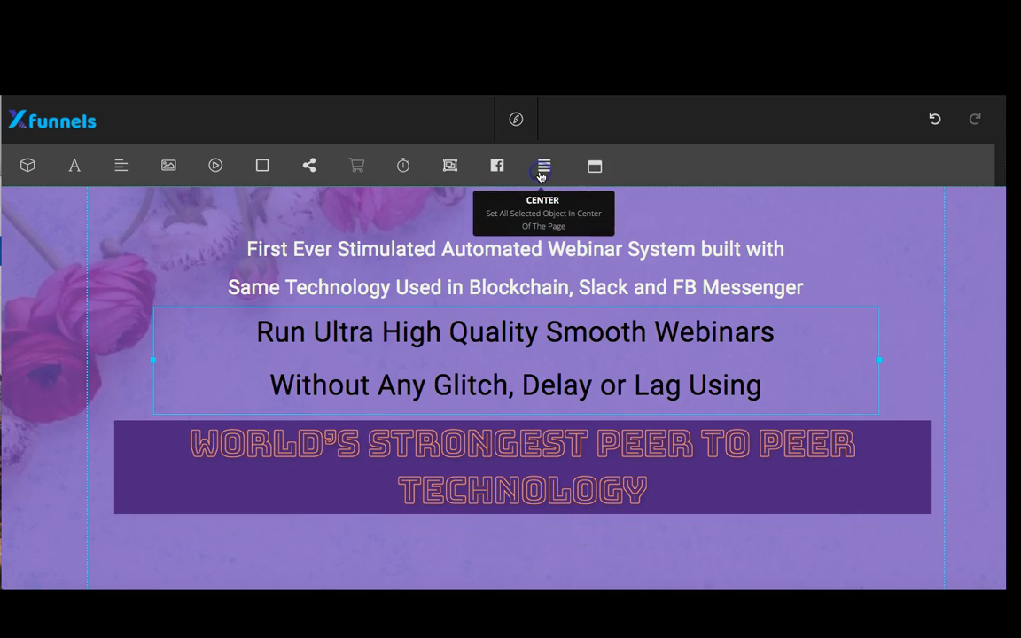
{"action": "left_click", "coordinate": [525, 547]}
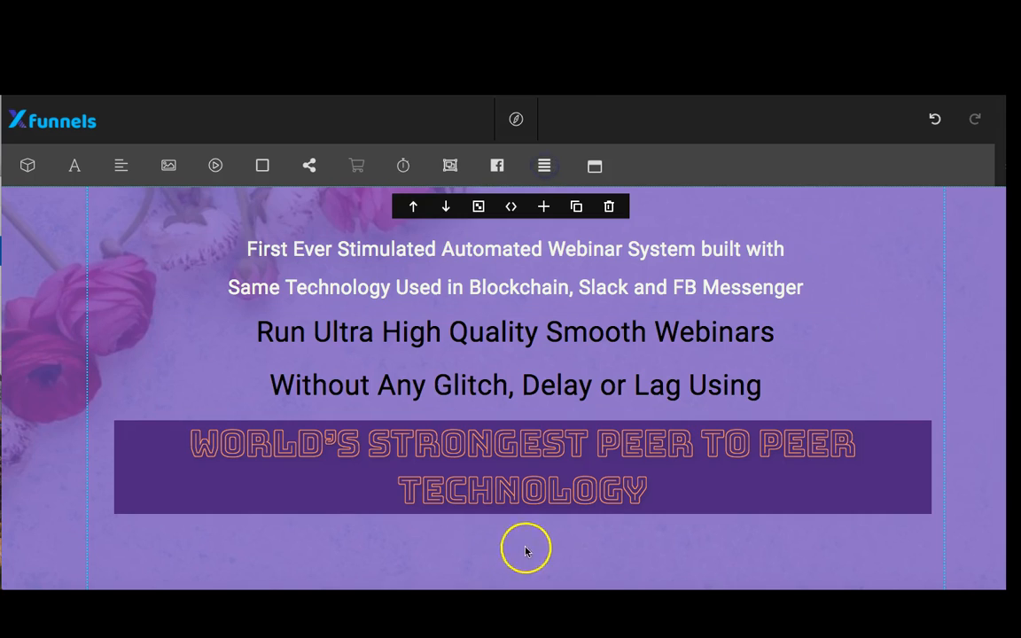
{"action": "left_click", "coordinate": [490, 460]}
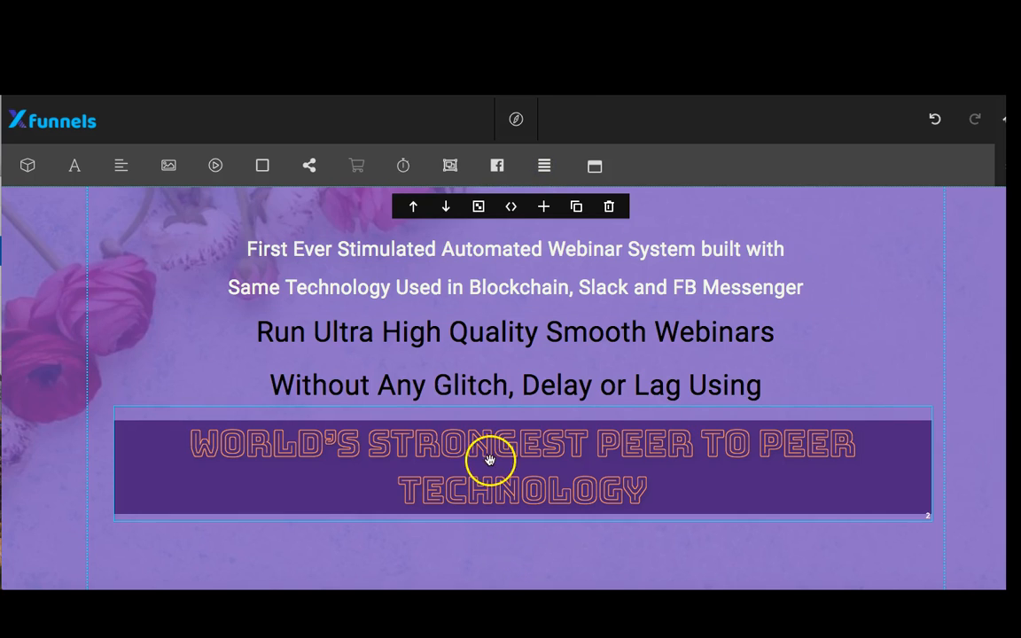
{"action": "left_click", "coordinate": [671, 323]}
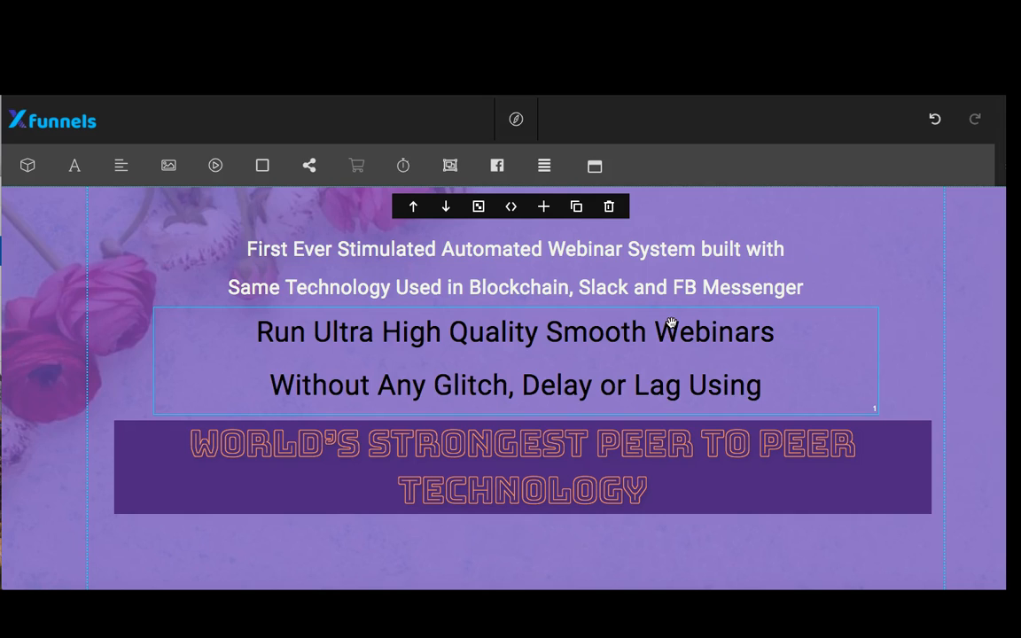
Step: Extend the header section downward to make room for content beneath the three headings
{"action": "scroll", "coordinate": [671, 324], "scroll_direction": "down", "scroll_amount": 3}
{"action": "left_click", "coordinate": [502, 399]}
{"action": "left_click_drag", "start_coordinate": [507, 417], "coordinate": [511, 577]}
{"action": "left_click", "coordinate": [431, 342]}
{"action": "scroll", "coordinate": [430, 344], "scroll_direction": "up", "scroll_amount": 3}
{"action": "scroll", "coordinate": [430, 344], "scroll_direction": "up", "scroll_amount": 1}
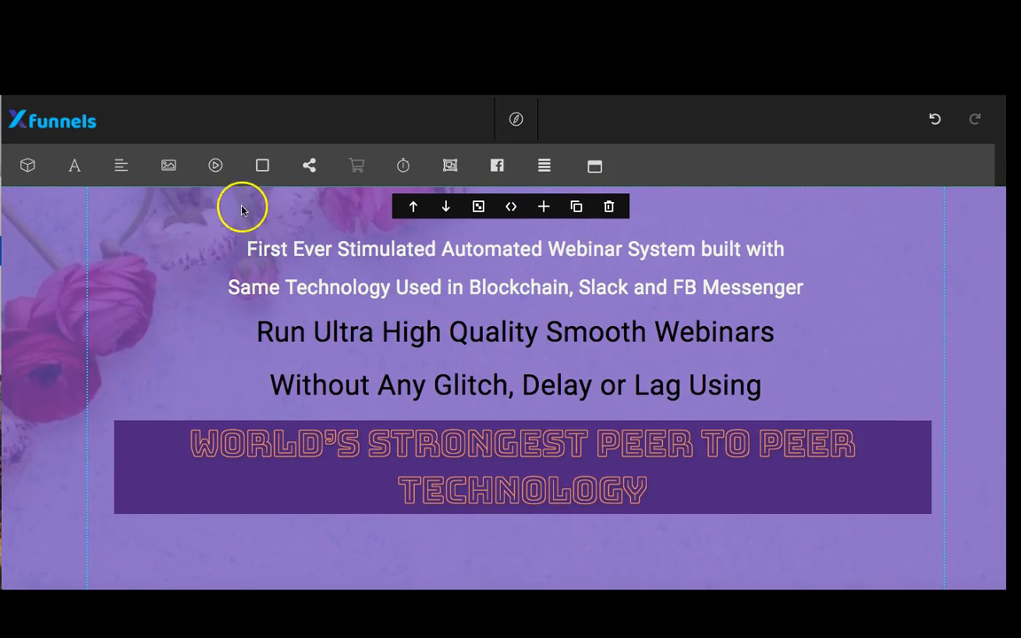
Step: Add a video beneath the third heading, aligned near its left edge, and enlarge it to nearly half the content width
{"action": "left_click", "coordinate": [215, 166]}
{"action": "scroll", "coordinate": [434, 274], "scroll_direction": "down", "scroll_amount": 3}
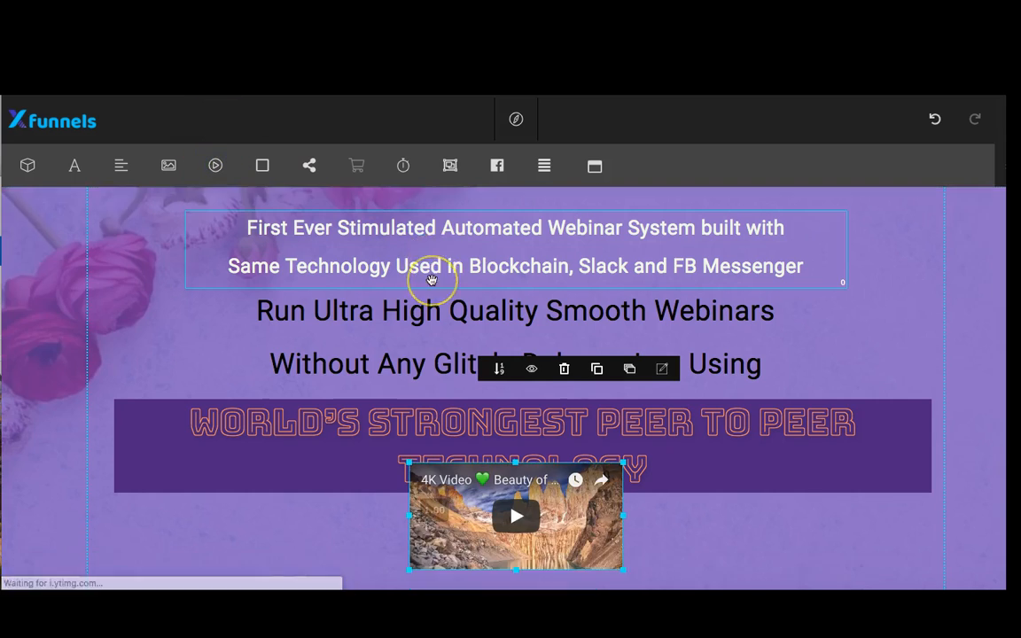
{"action": "left_click_drag", "start_coordinate": [516, 296], "coordinate": [220, 376]}
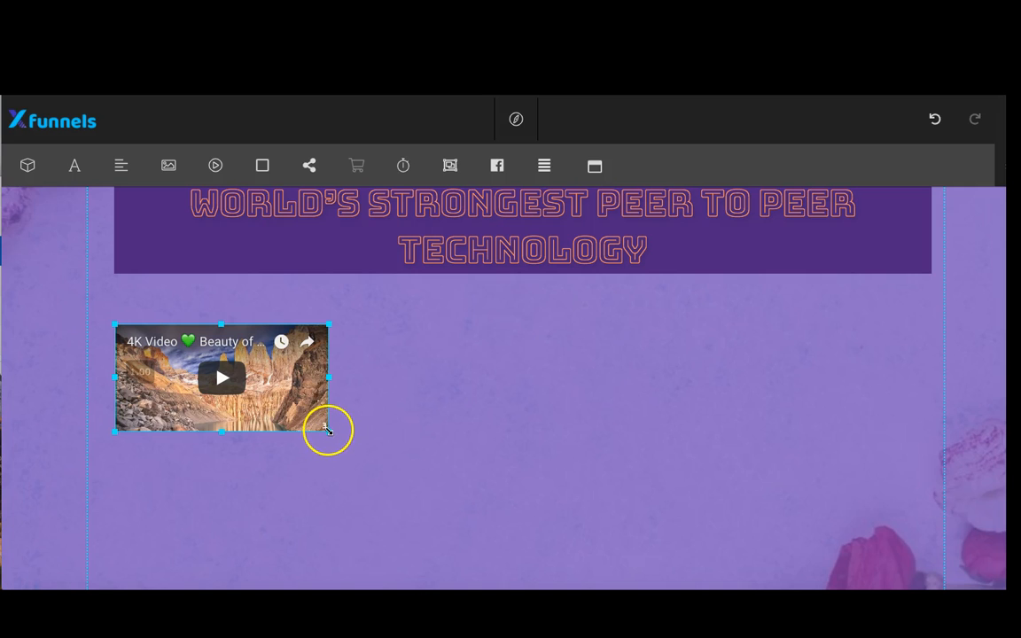
{"action": "left_click_drag", "start_coordinate": [328, 431], "coordinate": [502, 572]}
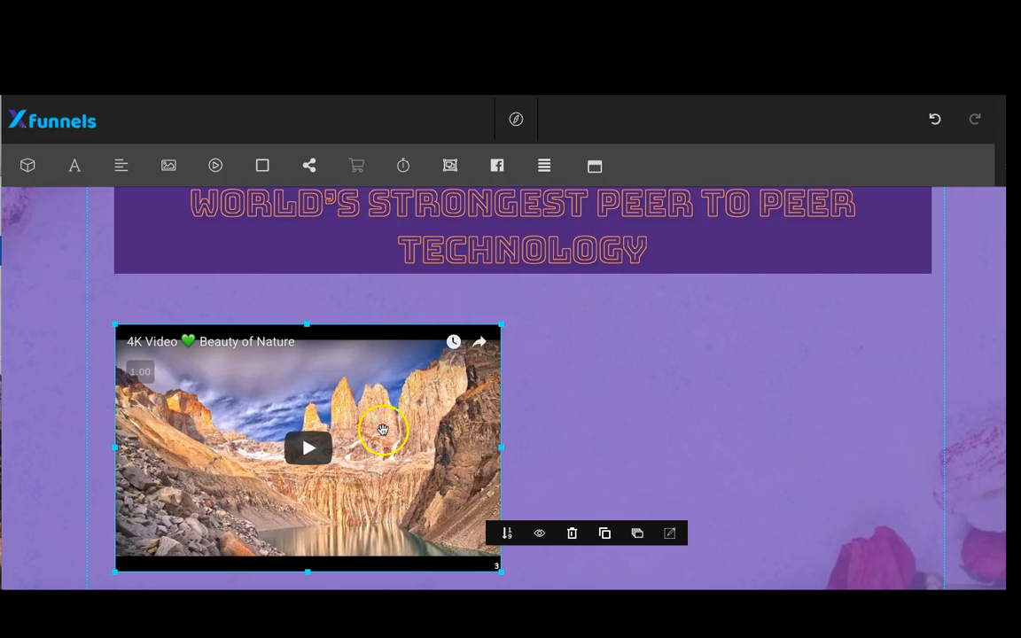
Step: Replace the video's URL with youtube.com/watch?v=xZgq6pgw7Ic, apply it, and close the video settings
{"action": "left_click", "coordinate": [667, 534]}
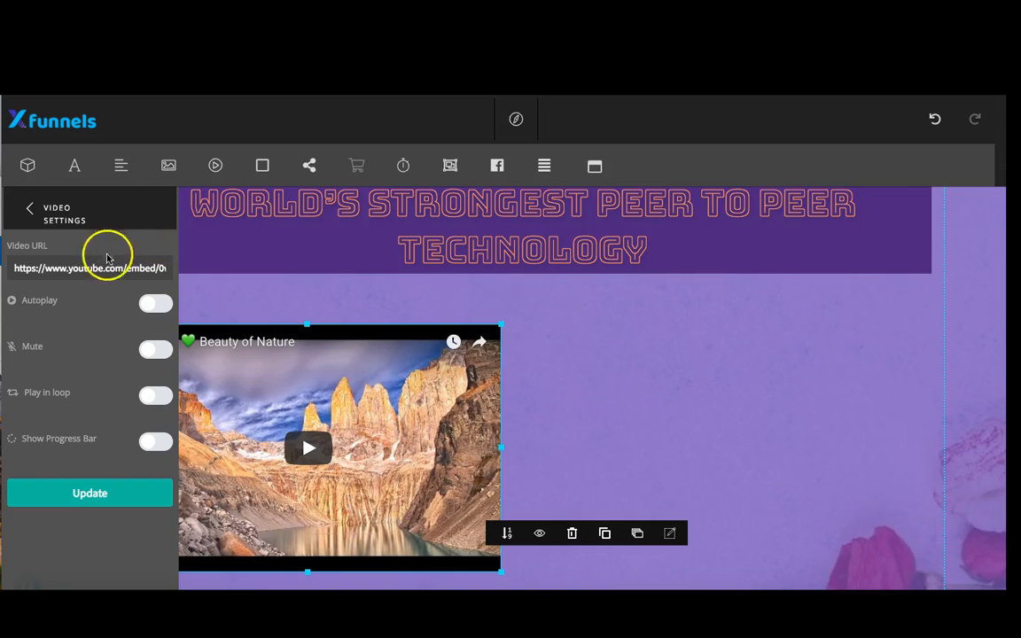
{"action": "triple_click", "coordinate": [128, 267]}
{"action": "key", "text": "BackSpace"}
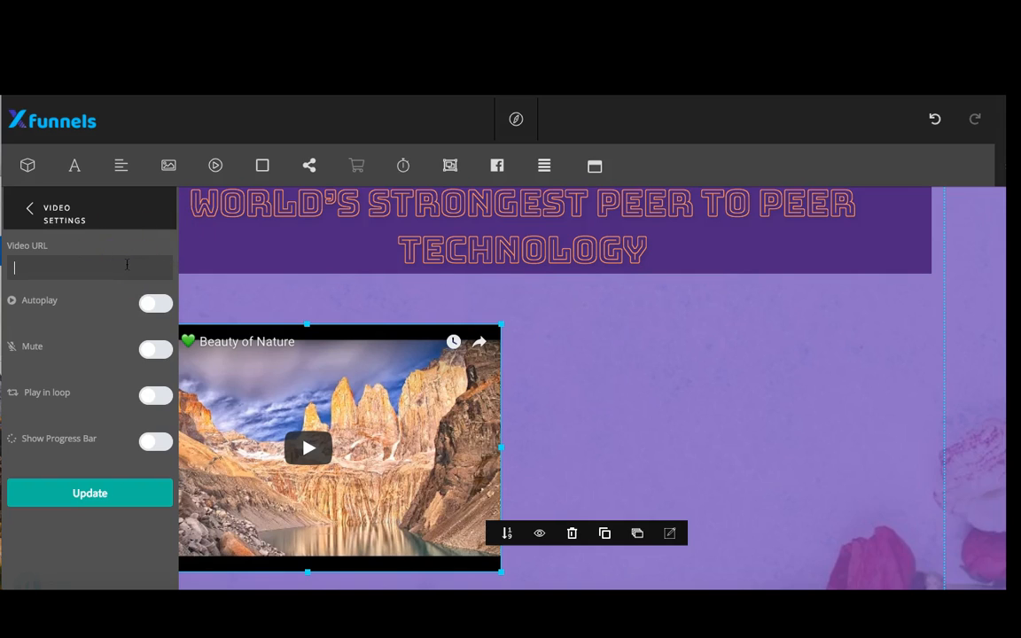
{"action": "type", "text": "youtube.com/watch?v=xZgq6pgw7Ic"}
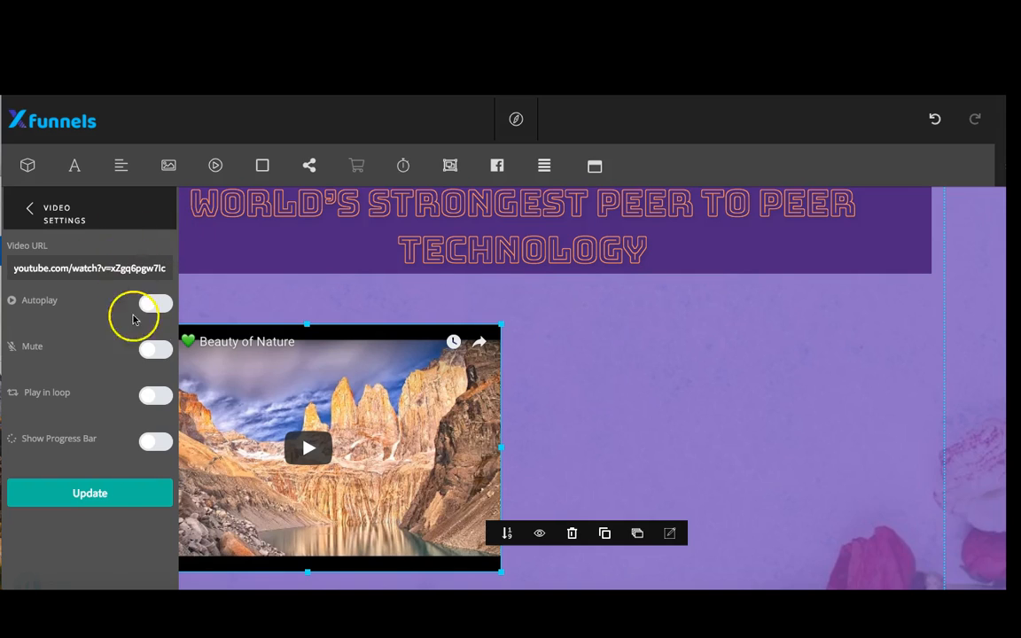
{"action": "left_click", "coordinate": [78, 494]}
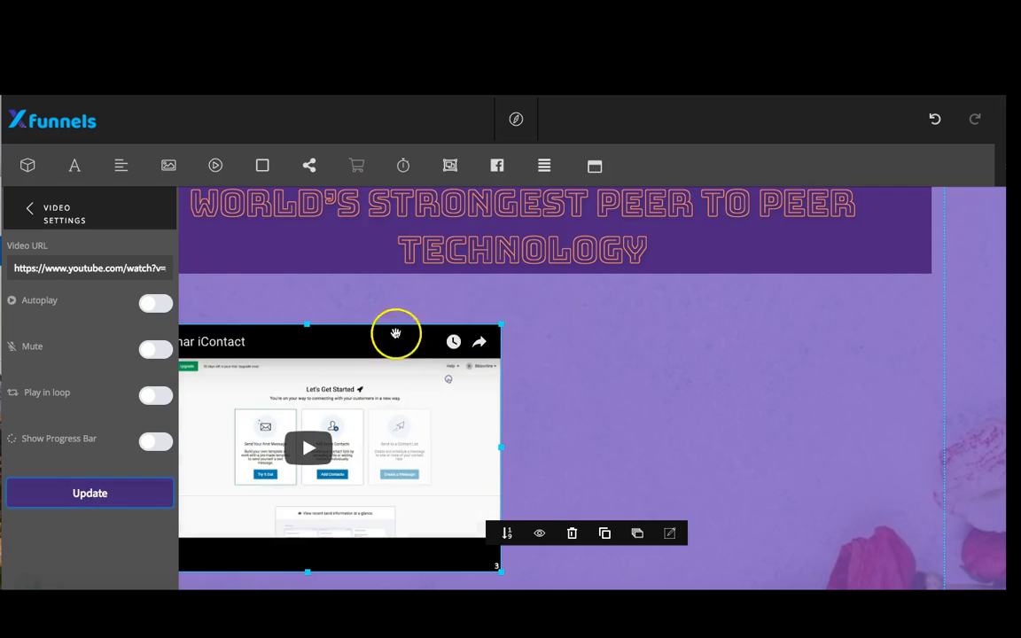
{"action": "left_click", "coordinate": [28, 213]}
Step: Nudge the video slightly up to line up with the left edge of the heading band, and deselect it
{"action": "left_click_drag", "start_coordinate": [198, 456], "coordinate": [242, 462]}
{"action": "left_click", "coordinate": [706, 412]}
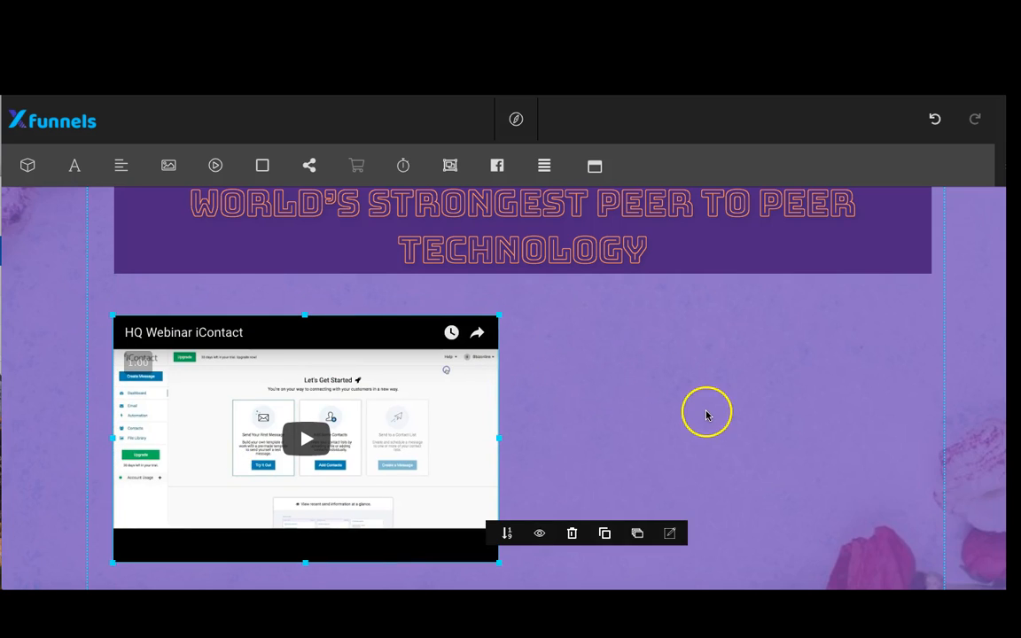
{"action": "left_click", "coordinate": [753, 368]}
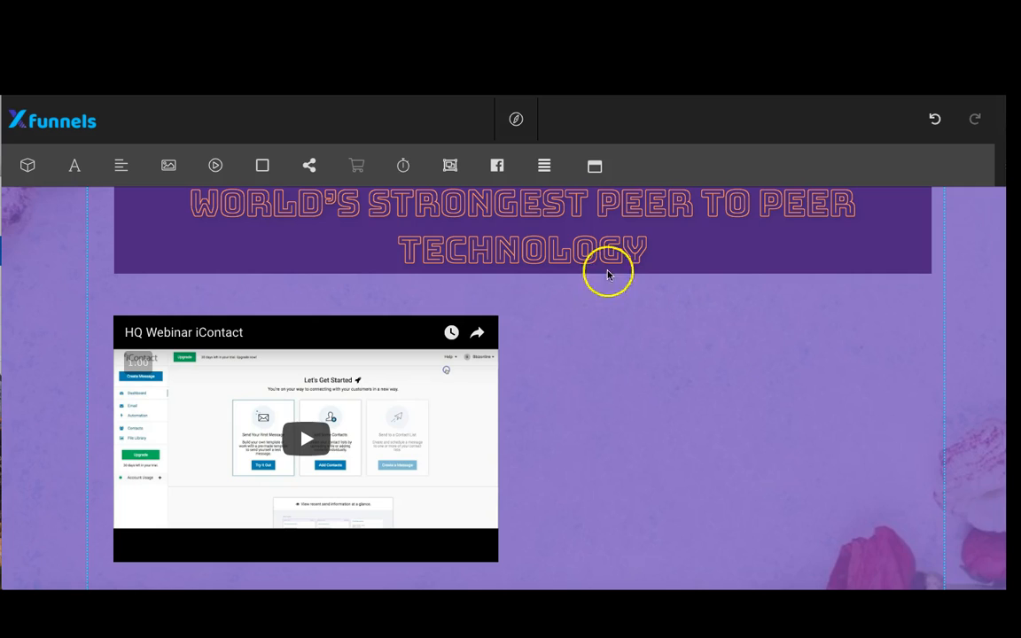
Step: Add a square shape to the right of the video and enlarge it to match the video's size
{"action": "left_click", "coordinate": [264, 168]}
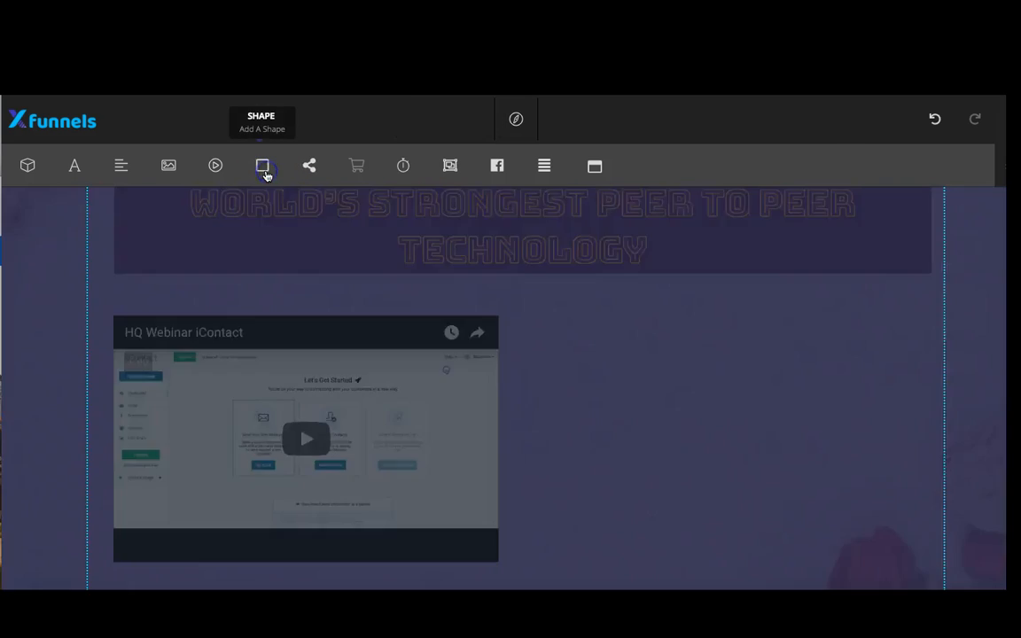
{"action": "left_click", "coordinate": [294, 210]}
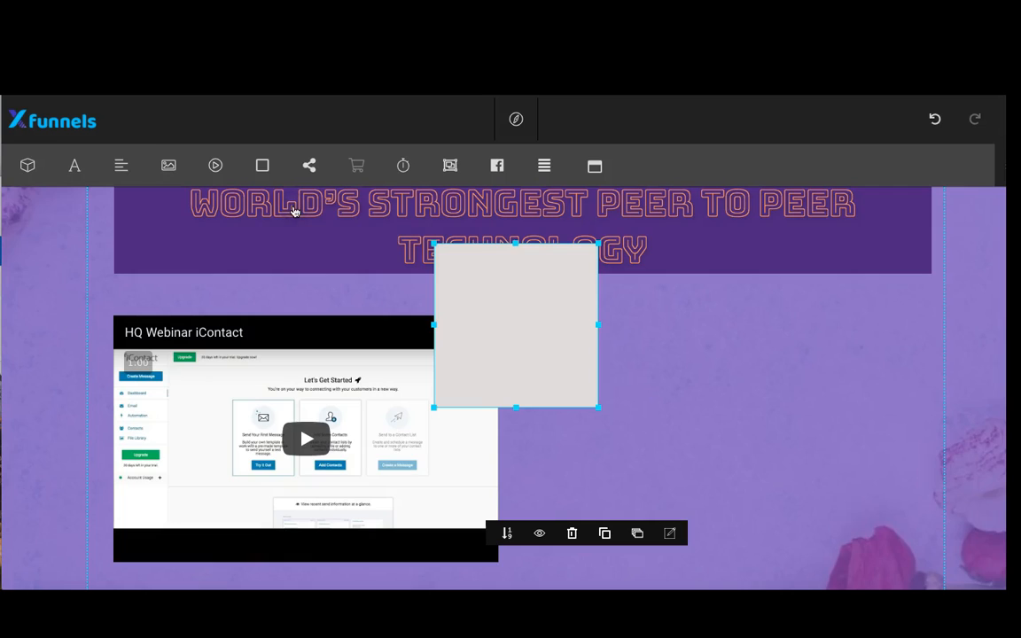
{"action": "left_click_drag", "start_coordinate": [514, 322], "coordinate": [599, 397]}
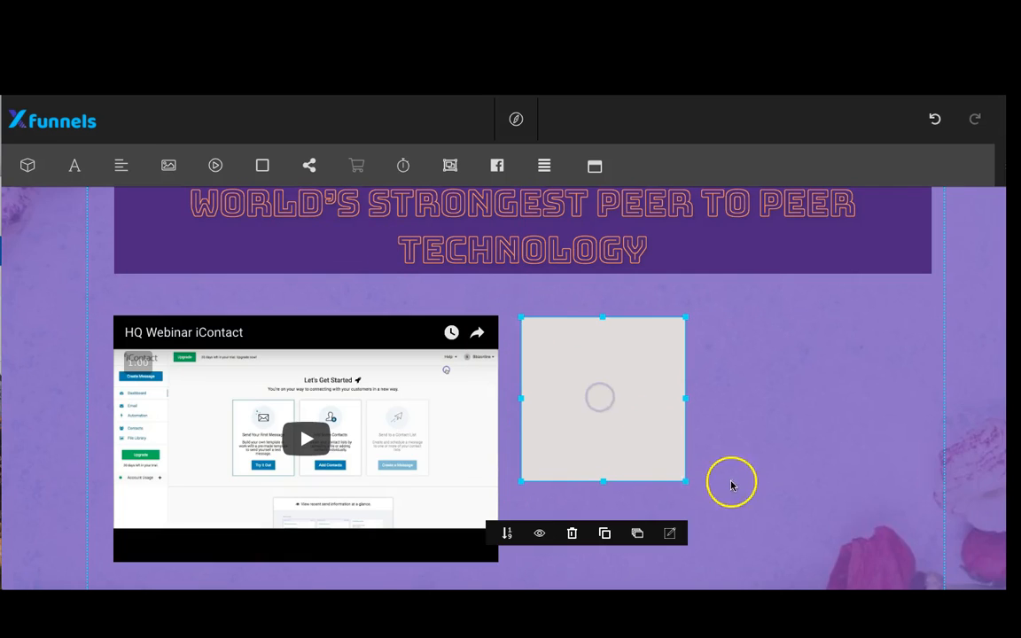
{"action": "left_click_drag", "start_coordinate": [687, 482], "coordinate": [906, 561]}
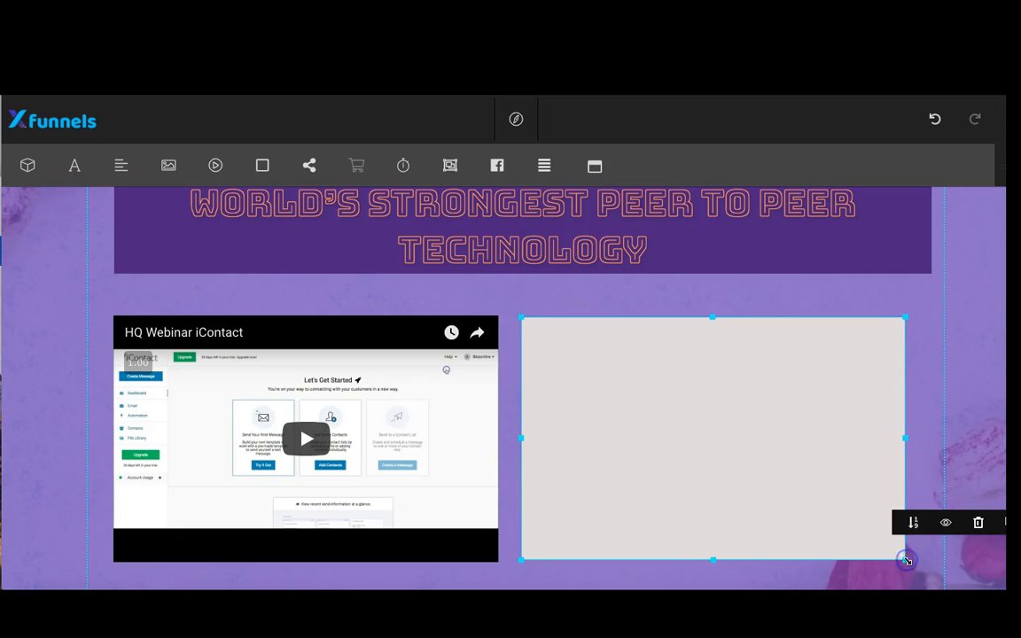
{"action": "left_click_drag", "start_coordinate": [694, 451], "coordinate": [716, 451]}
{"action": "left_click", "coordinate": [396, 440]}
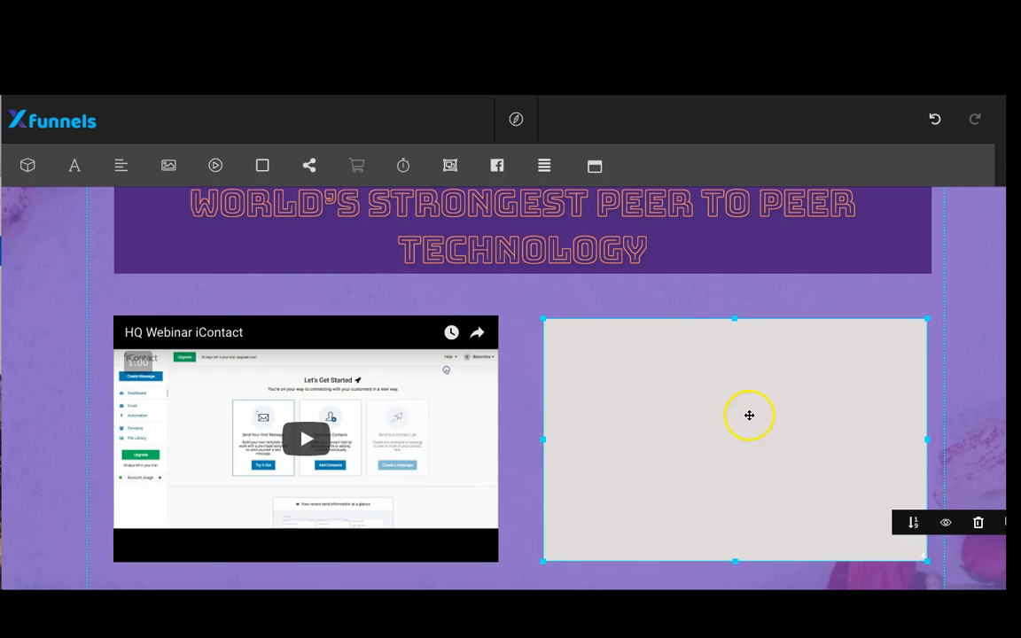
Step: Set the background colour of the shape beside the video to orange, rgb(237, 127, 47)
{"action": "left_click", "coordinate": [750, 415]}
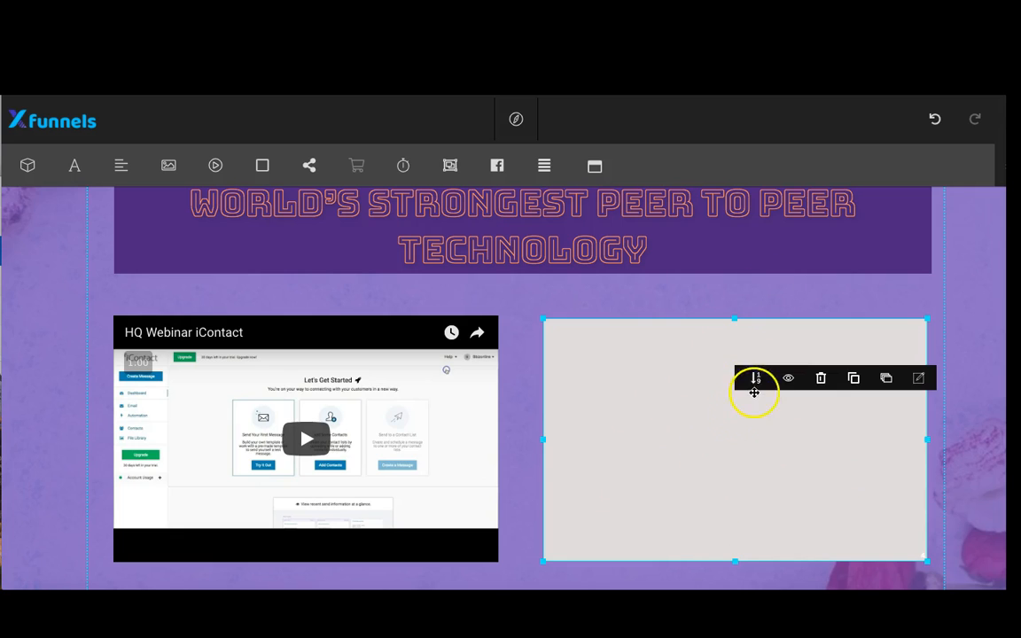
{"action": "scroll", "coordinate": [656, 480], "scroll_direction": "up", "scroll_amount": 3}
{"action": "scroll", "coordinate": [656, 481], "scroll_direction": "down", "scroll_amount": 4}
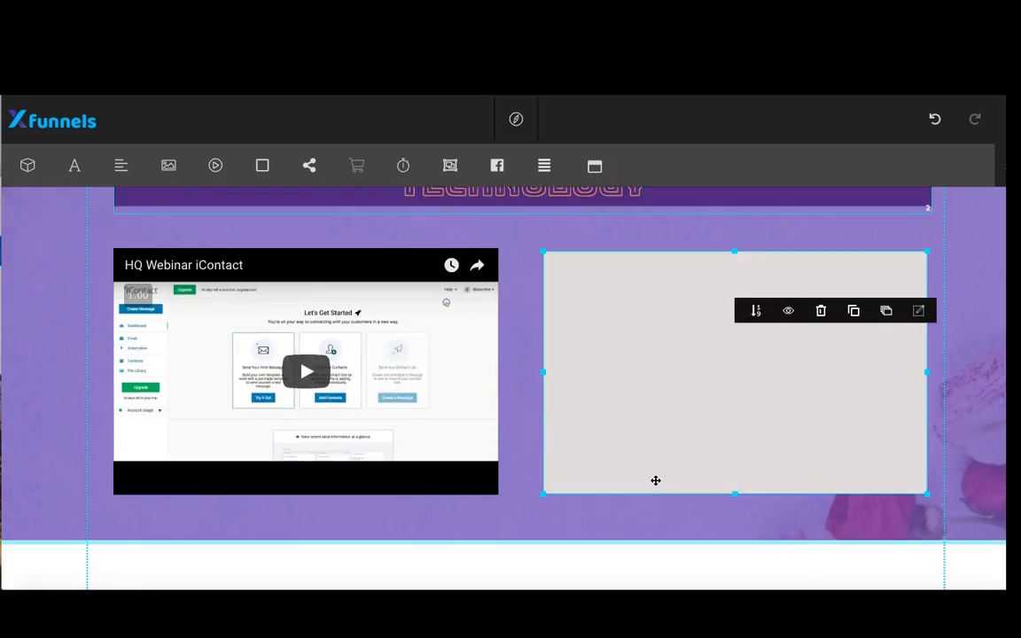
{"action": "scroll", "coordinate": [656, 480], "scroll_direction": "up", "scroll_amount": 3}
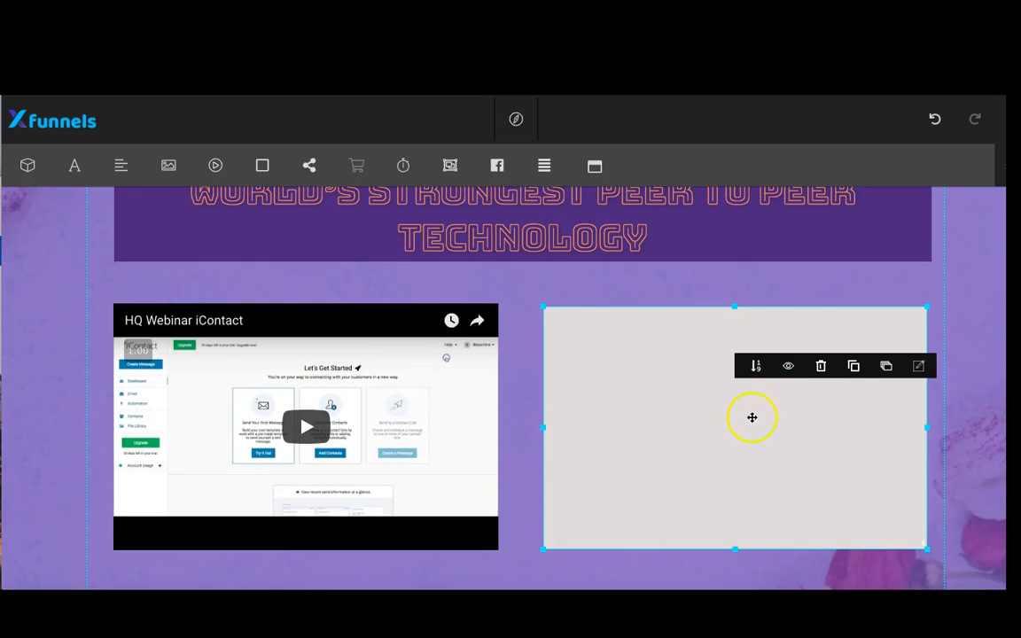
{"action": "left_click", "coordinate": [920, 368]}
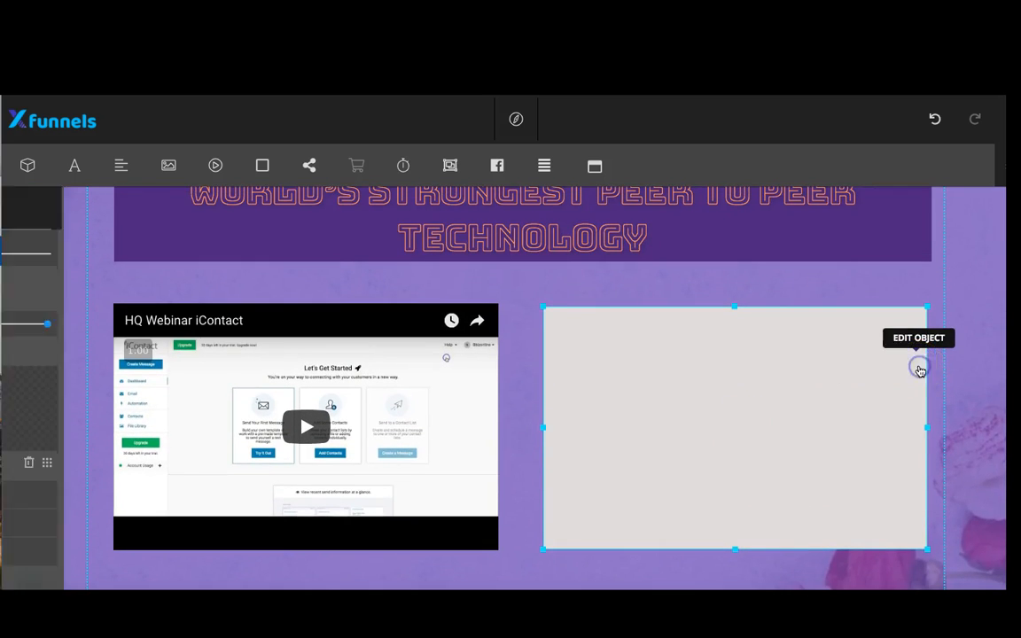
{"action": "scroll", "coordinate": [39, 344], "scroll_direction": "up", "scroll_amount": 4}
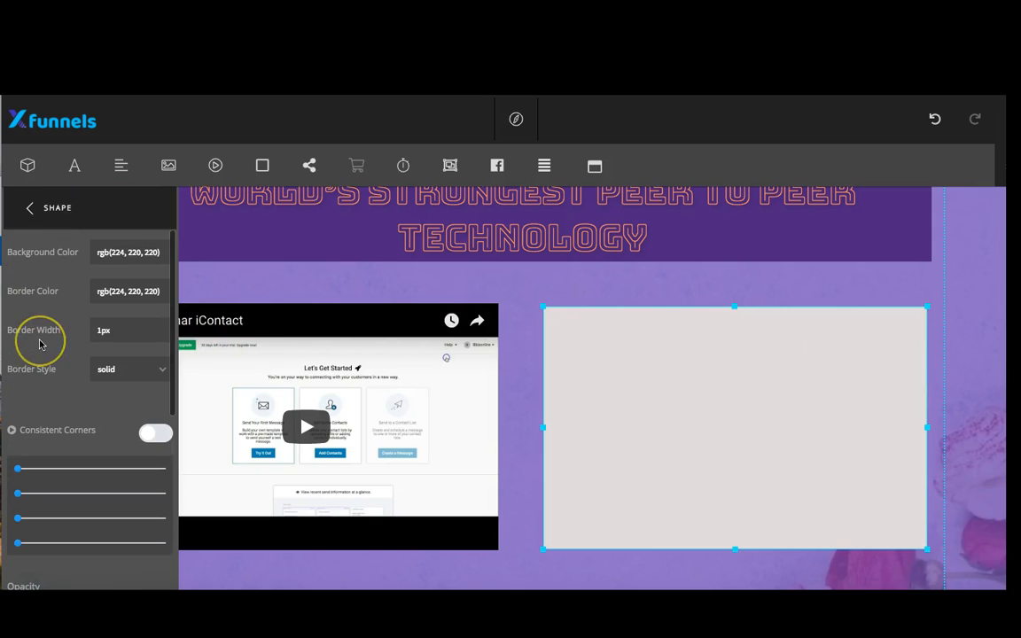
{"action": "left_click", "coordinate": [126, 253]}
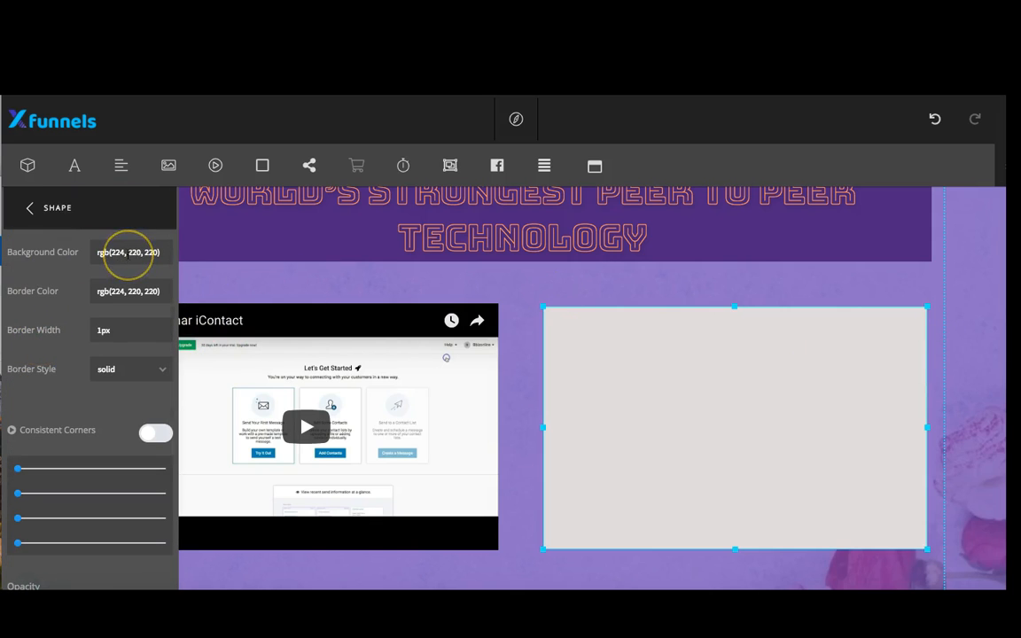
{"action": "left_click", "coordinate": [128, 253]}
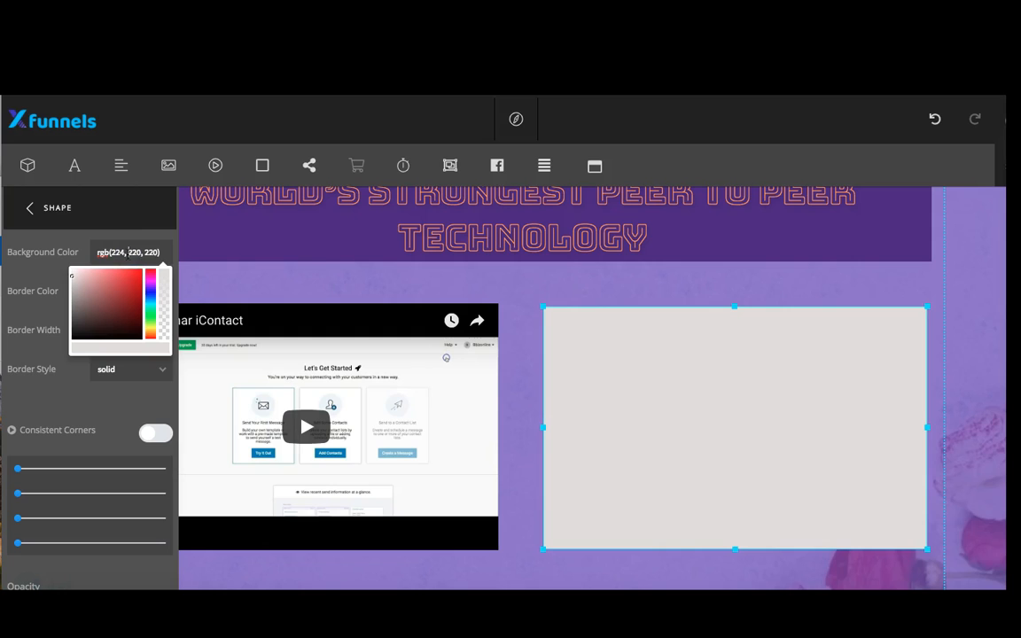
{"action": "left_click", "coordinate": [151, 332]}
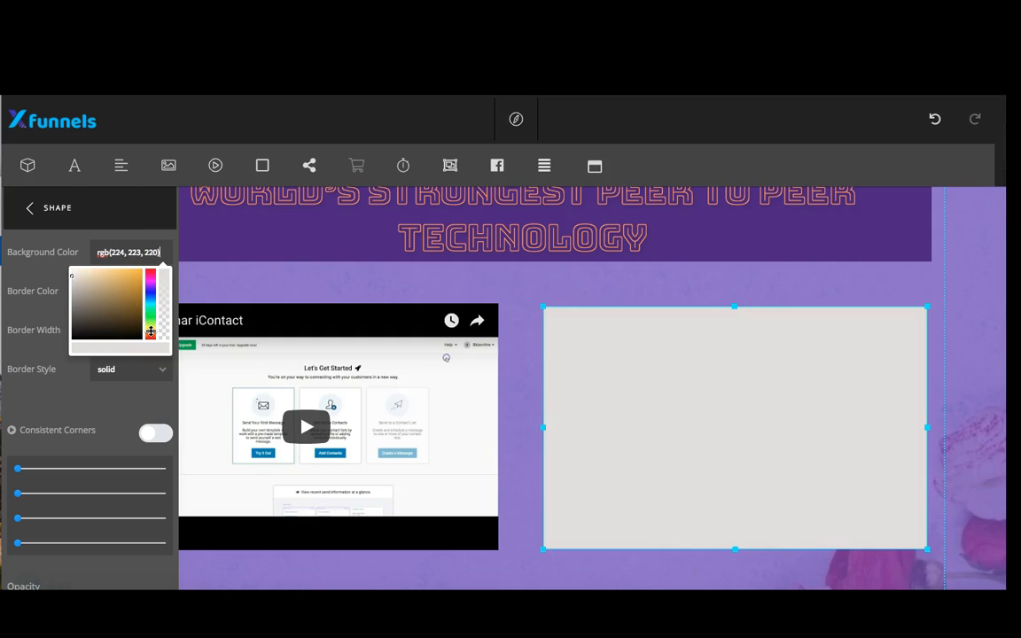
{"action": "left_click", "coordinate": [151, 335]}
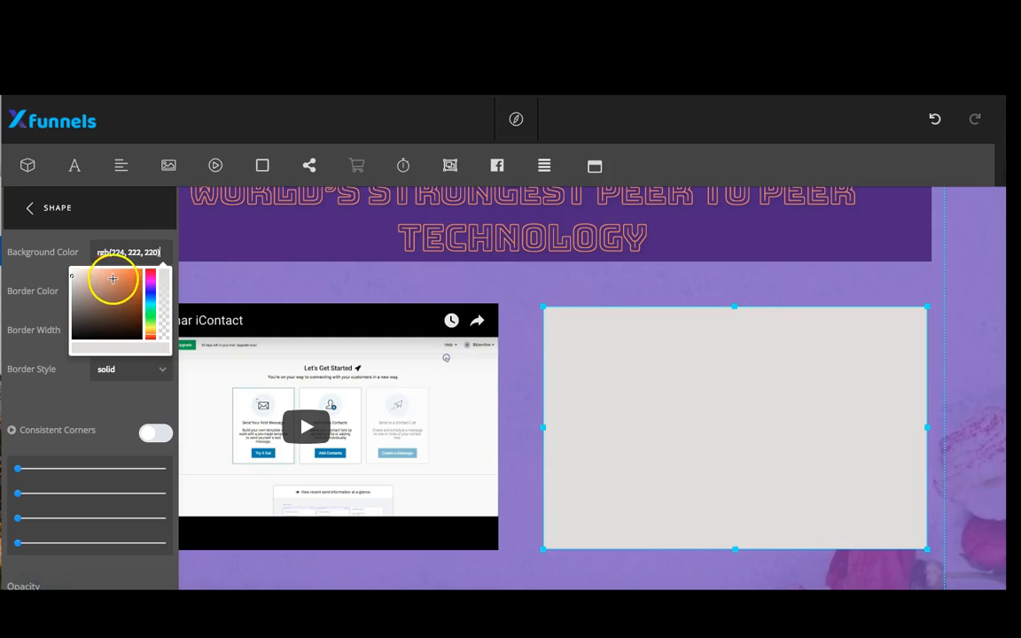
{"action": "left_click", "coordinate": [117, 277]}
{"action": "left_click", "coordinate": [131, 278]}
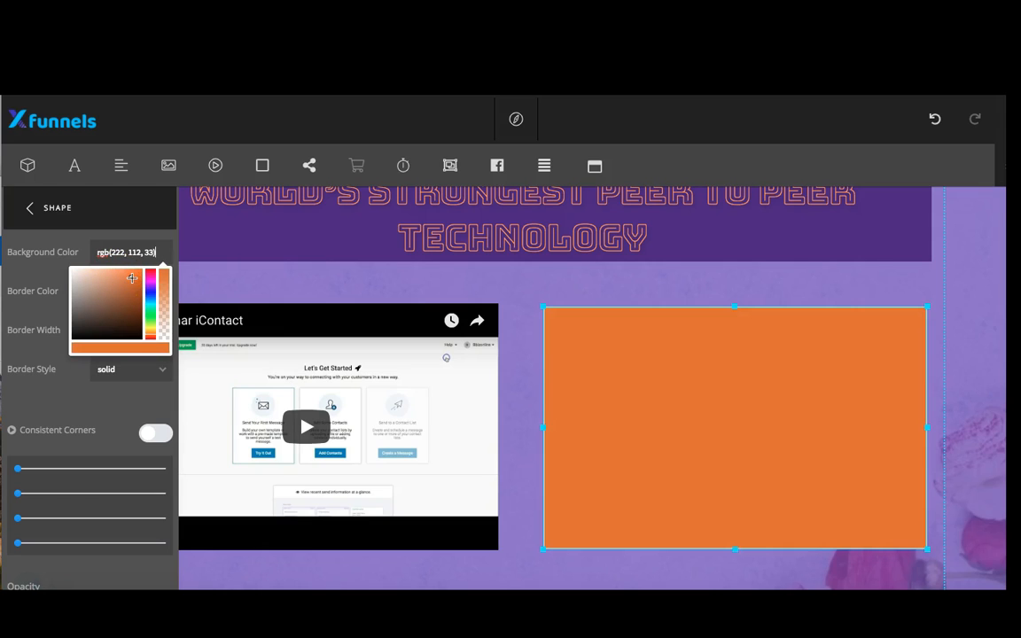
{"action": "left_click", "coordinate": [128, 275]}
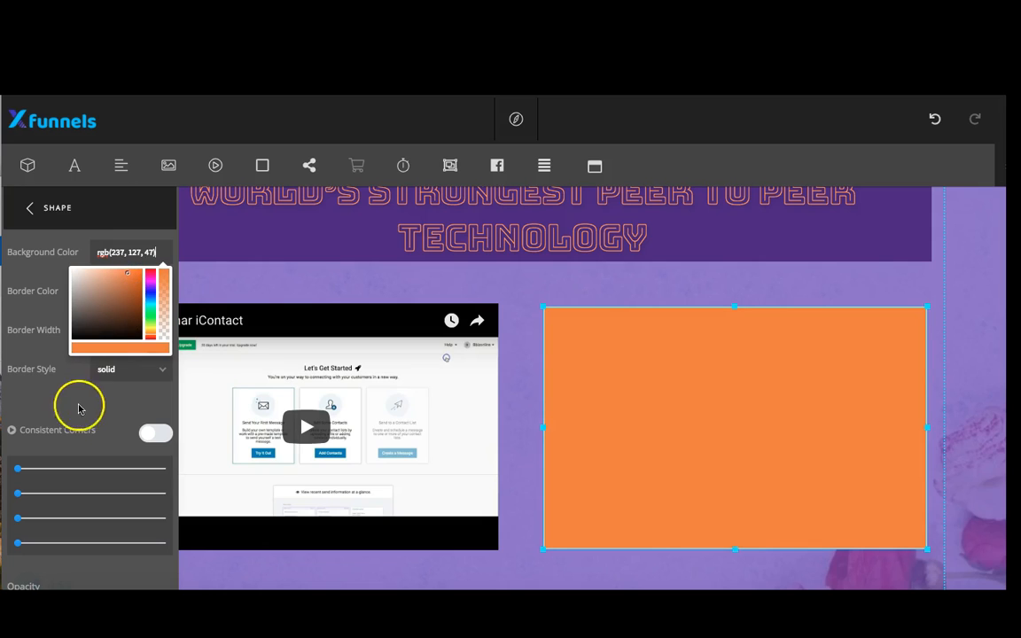
{"action": "left_click", "coordinate": [62, 367]}
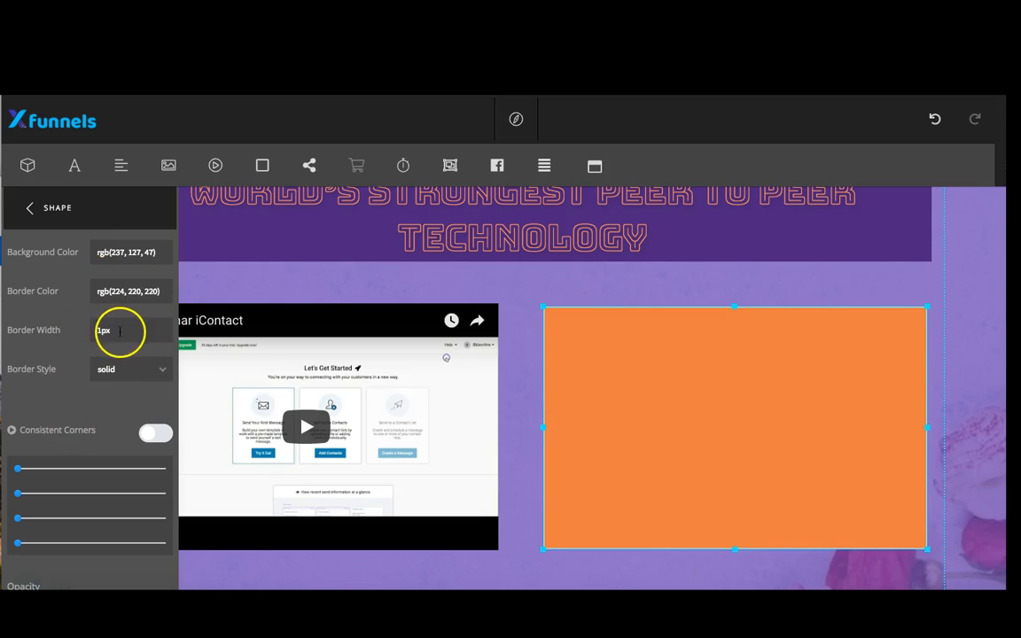
Step: Set the border style of the orange shape to none
{"action": "left_click", "coordinate": [141, 367]}
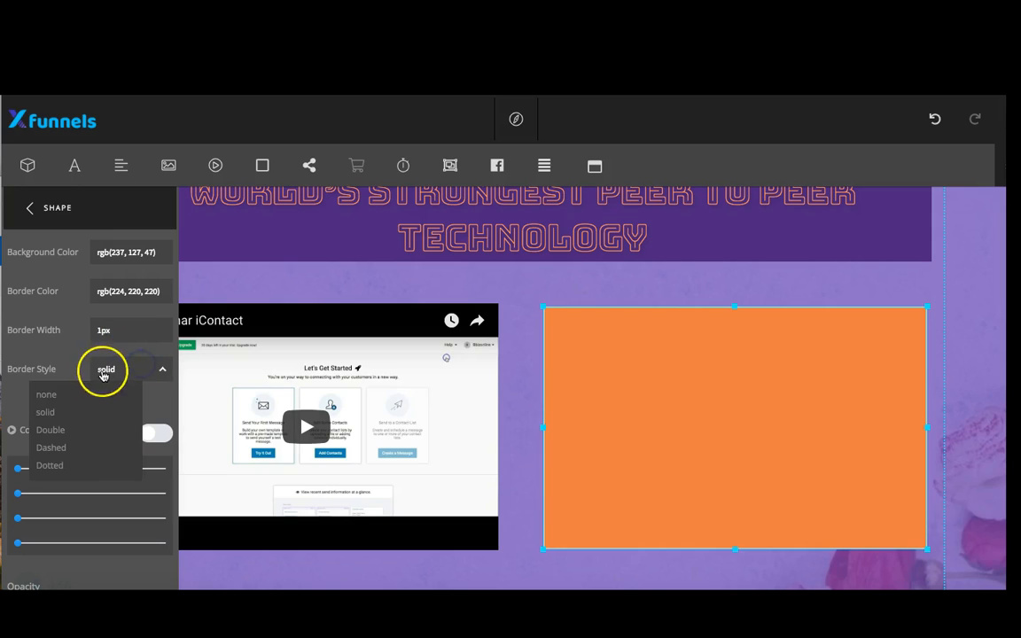
{"action": "left_click", "coordinate": [78, 395]}
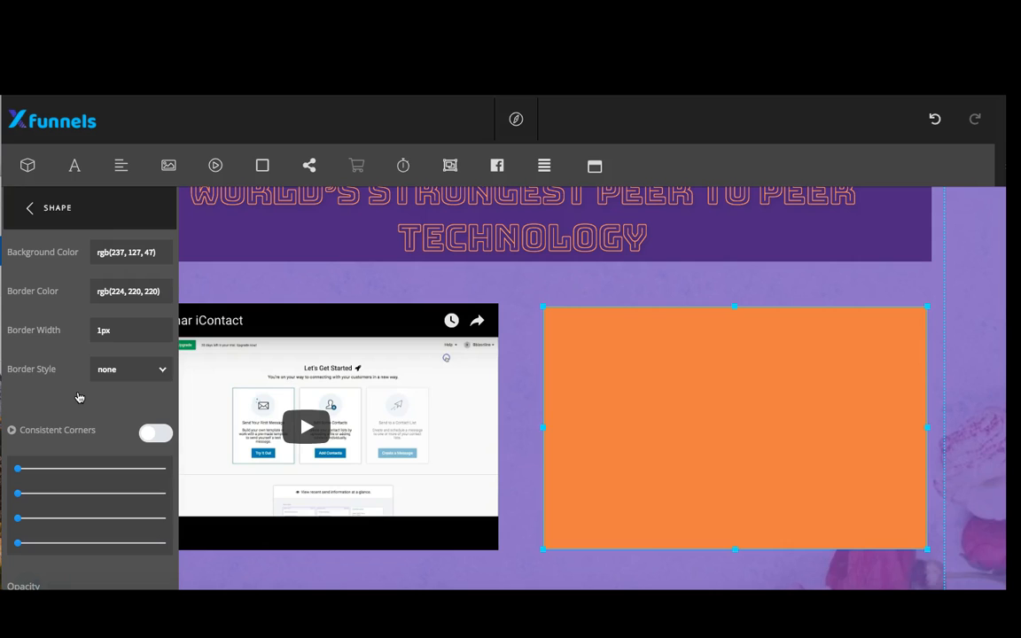
Step: Try rounding the orange shape's corners separately and all together with Consistent Corners, then reset them to square and turn Consistent Corners off
{"action": "scroll", "coordinate": [61, 427], "scroll_direction": "down", "scroll_amount": 1}
{"action": "left_click", "coordinate": [18, 391]}
{"action": "mouse_move", "coordinate": [61, 396]}
{"action": "left_mouse_down"}
{"action": "mouse_move", "coordinate": [167, 395]}
{"action": "mouse_move", "coordinate": [46, 391]}
{"action": "mouse_move", "coordinate": [166, 431]}
{"action": "mouse_move", "coordinate": [67, 412]}
{"action": "left_mouse_up"}
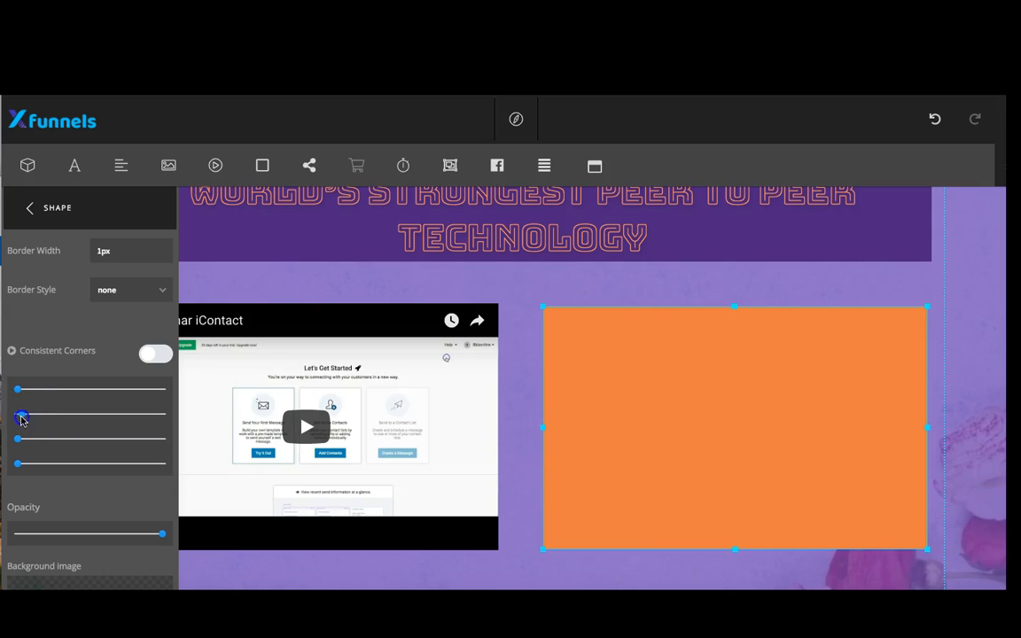
{"action": "left_click_drag", "start_coordinate": [17, 389], "coordinate": [123, 391]}
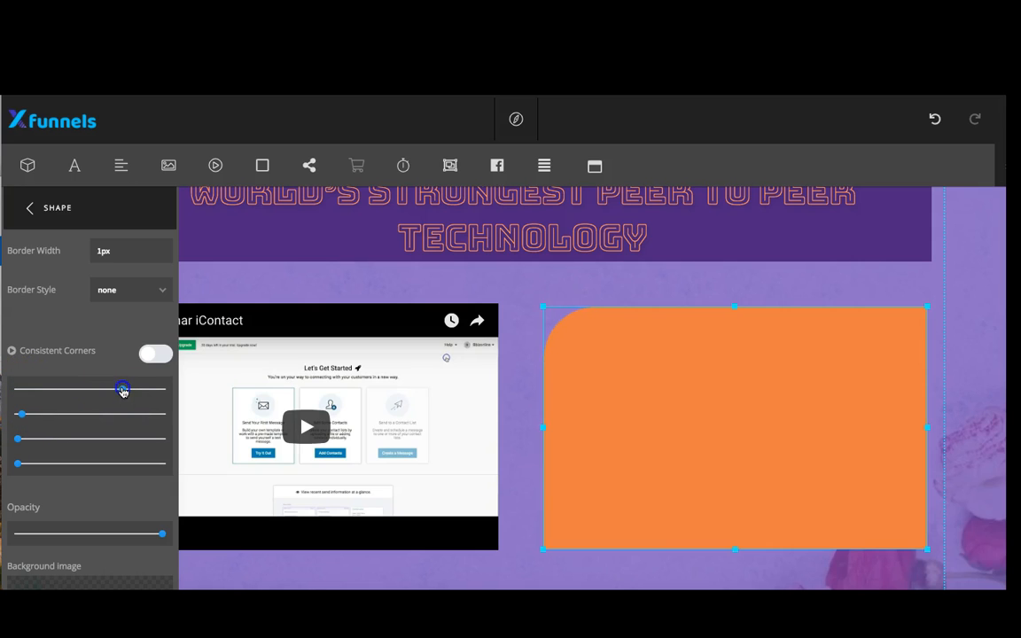
{"action": "left_click", "coordinate": [159, 354]}
{"action": "left_click", "coordinate": [22, 414]}
{"action": "left_click_drag", "start_coordinate": [22, 414], "coordinate": [182, 445]}
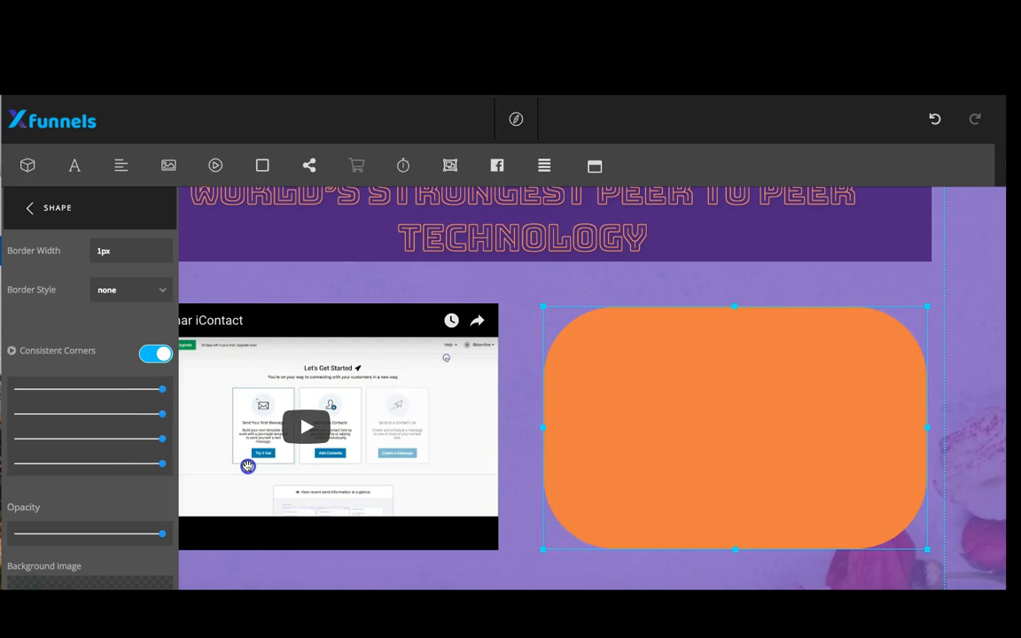
{"action": "left_click_drag", "start_coordinate": [247, 466], "coordinate": [18, 461]}
{"action": "left_click", "coordinate": [150, 355]}
Step: Round the shape's upper-left and lower-right corners moderately and its upper-right corner fully, keeping the lower-left corner square
{"action": "left_click_drag", "start_coordinate": [17, 390], "coordinate": [107, 396]}
{"action": "left_click", "coordinate": [19, 427]}
{"action": "left_click_drag", "start_coordinate": [19, 417], "coordinate": [175, 427]}
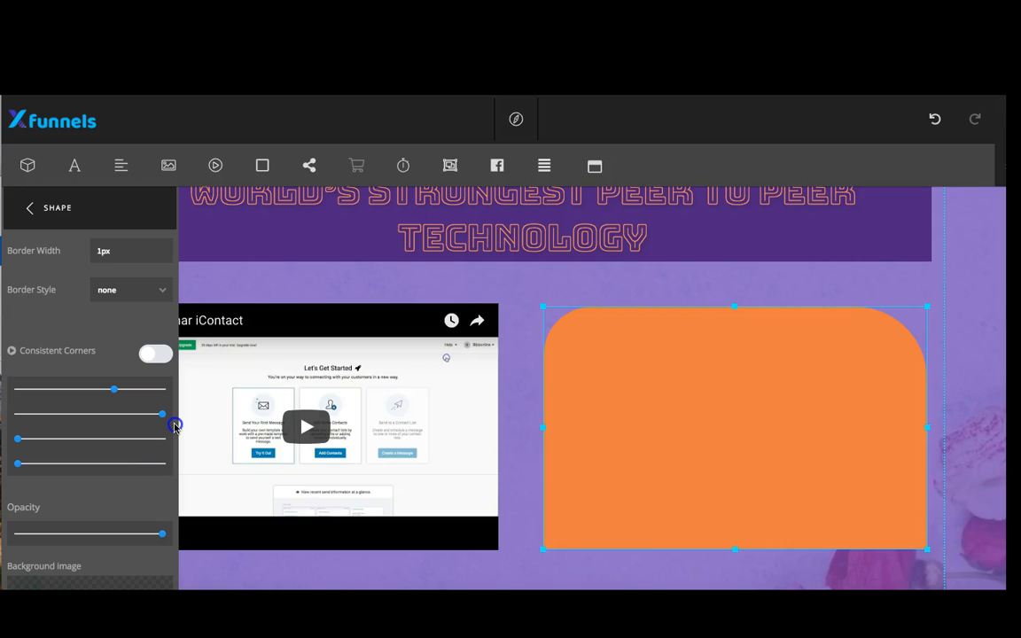
{"action": "left_click_drag", "start_coordinate": [19, 439], "coordinate": [108, 455]}
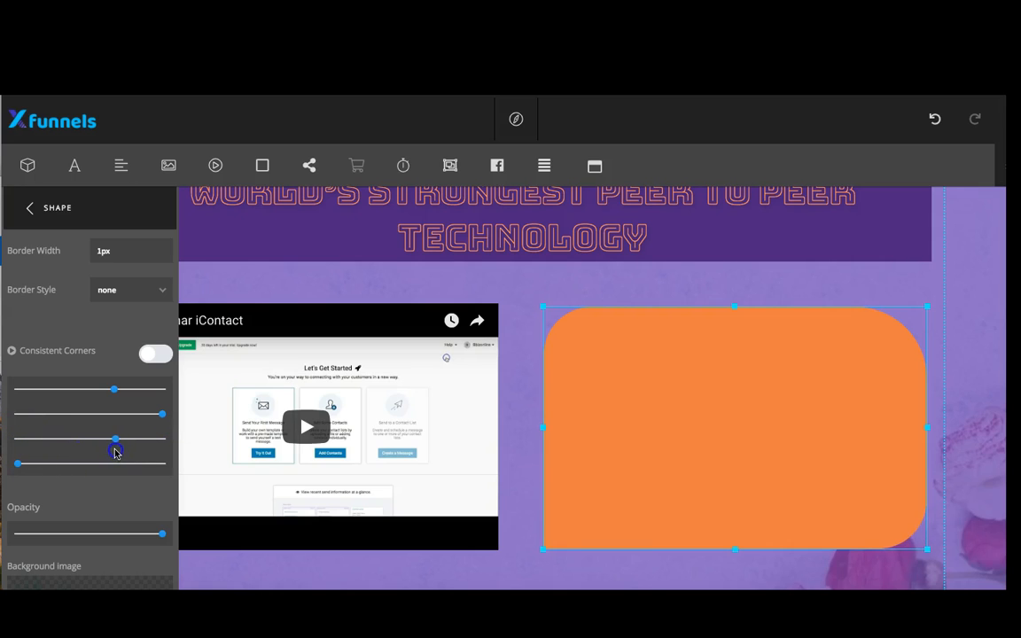
{"action": "mouse_move", "coordinate": [17, 463]}
{"action": "left_mouse_down"}
{"action": "mouse_move", "coordinate": [184, 476]}
{"action": "mouse_move", "coordinate": [17, 463]}
{"action": "left_mouse_up"}
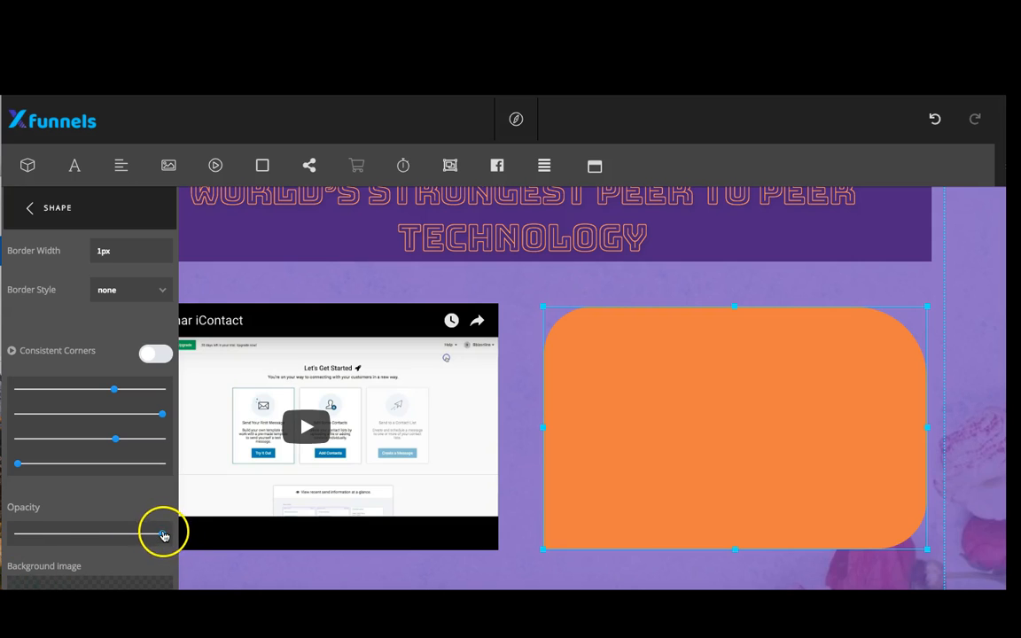
Step: Lower the orange shape's opacity to roughly two thirds, close its settings and deselect it
{"action": "left_click_drag", "start_coordinate": [164, 535], "coordinate": [55, 526]}
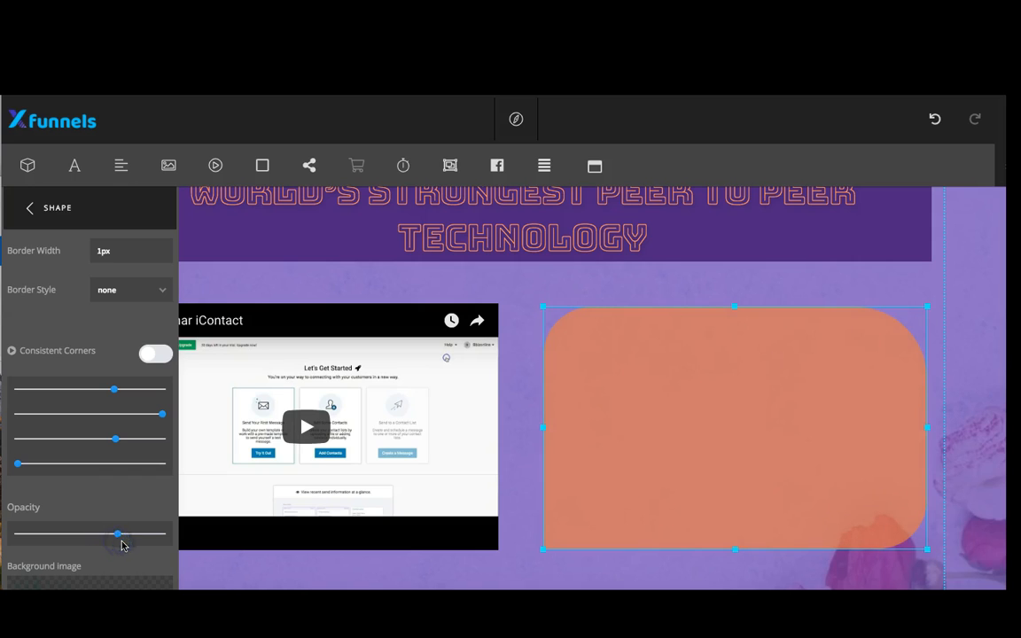
{"action": "left_click", "coordinate": [32, 210]}
{"action": "left_click", "coordinate": [555, 581]}
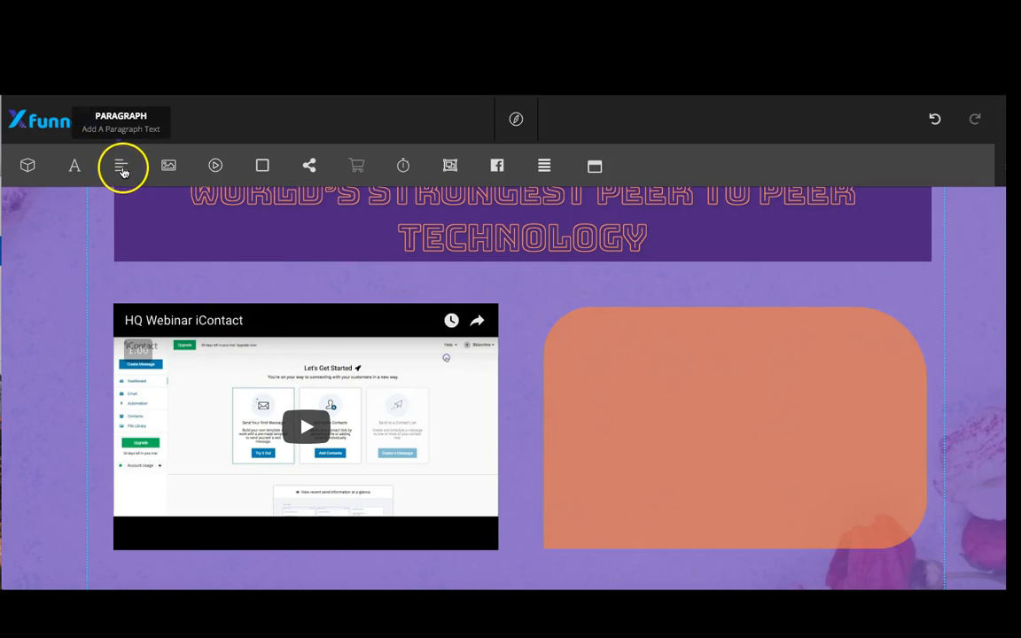
Step: Add a paragraph text element and place it in the upper part of the orange shape
{"action": "left_click", "coordinate": [122, 169]}
{"action": "left_click_drag", "start_coordinate": [440, 255], "coordinate": [670, 357]}
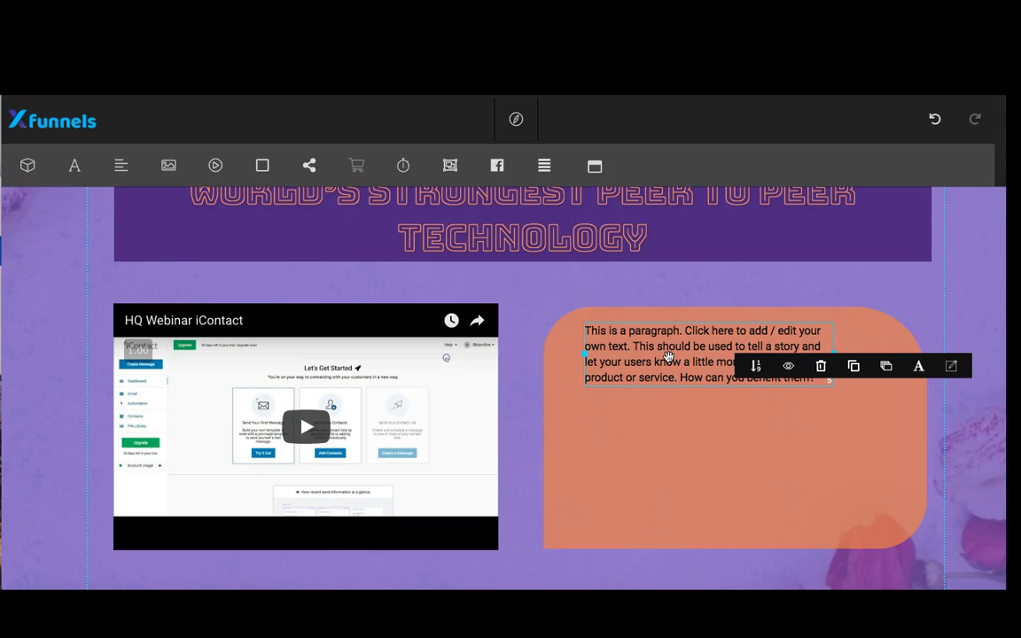
{"action": "left_click", "coordinate": [699, 369]}
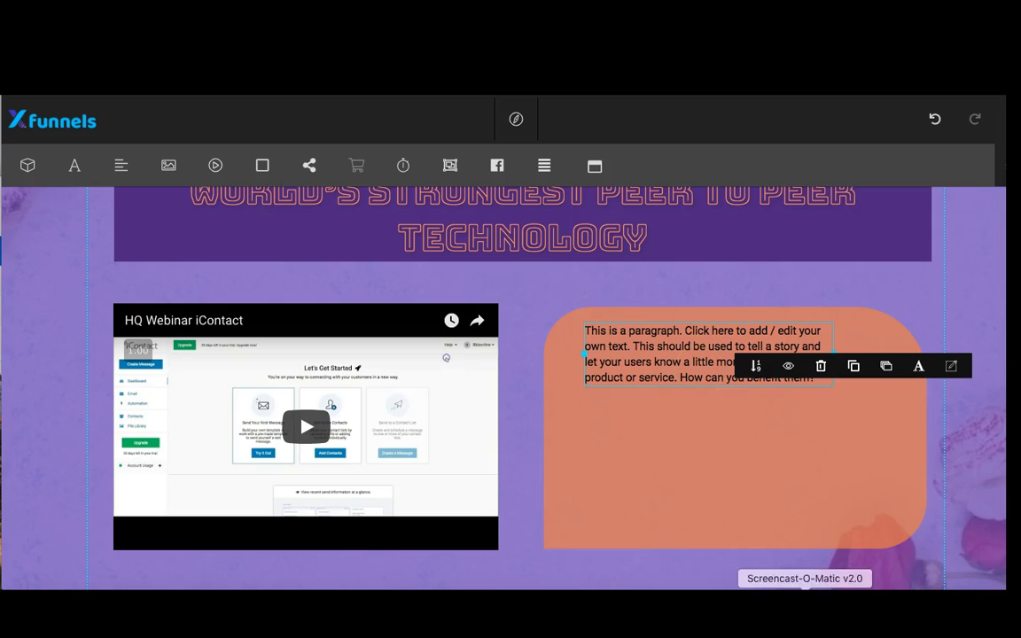
Step: Switch to TextEdit, copy "Broadcast Any Pre-Recorded Video As Live to Bring you money on complete Autopilot", and return to the paragraph
{"action": "left_click", "coordinate": [868, 603]}
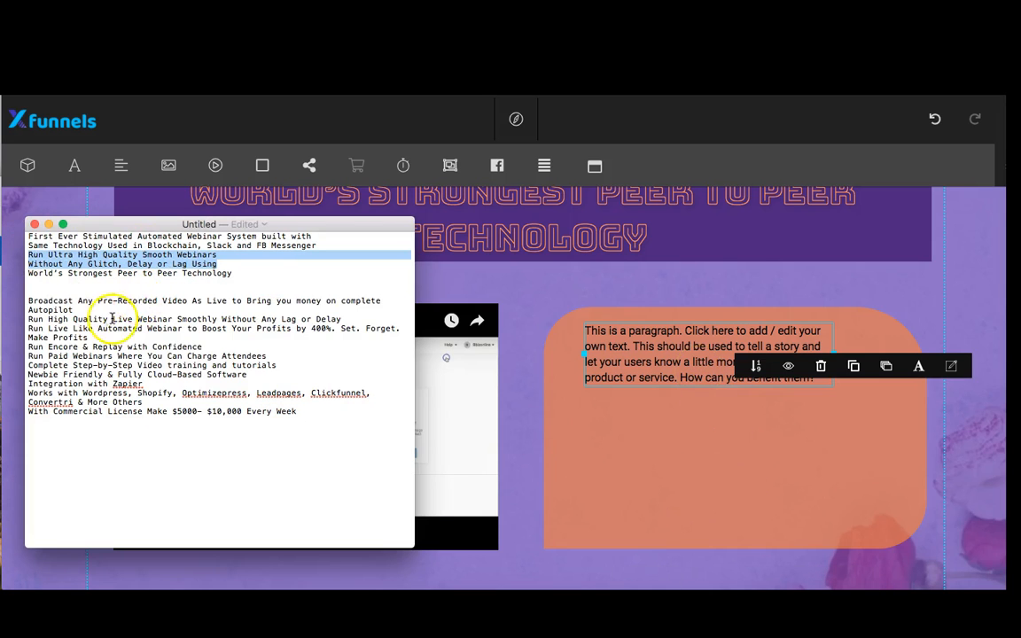
{"action": "triple_click", "coordinate": [83, 300]}
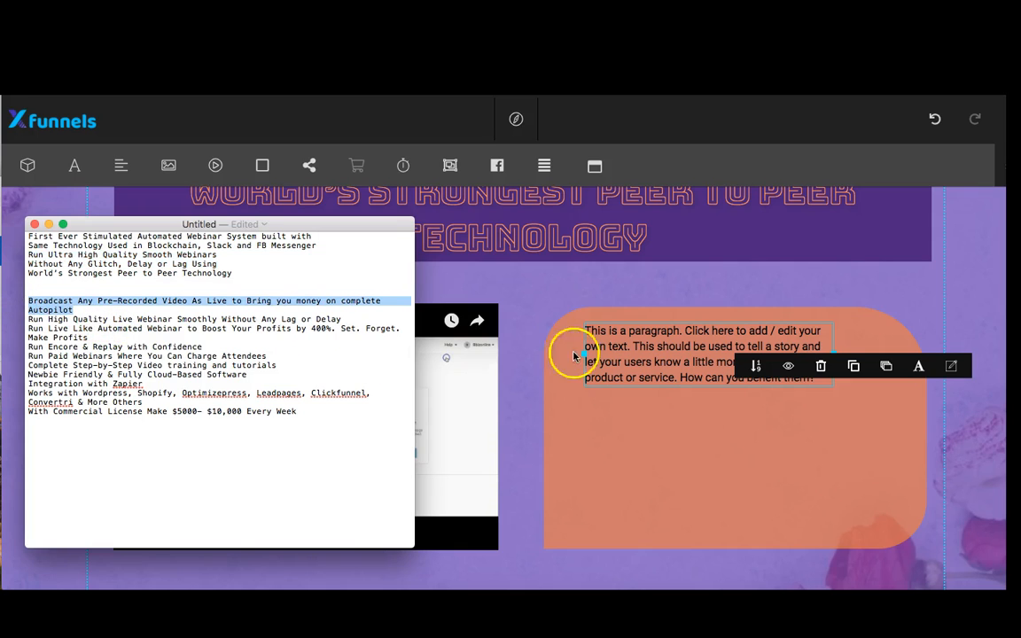
{"action": "left_click", "coordinate": [586, 330]}
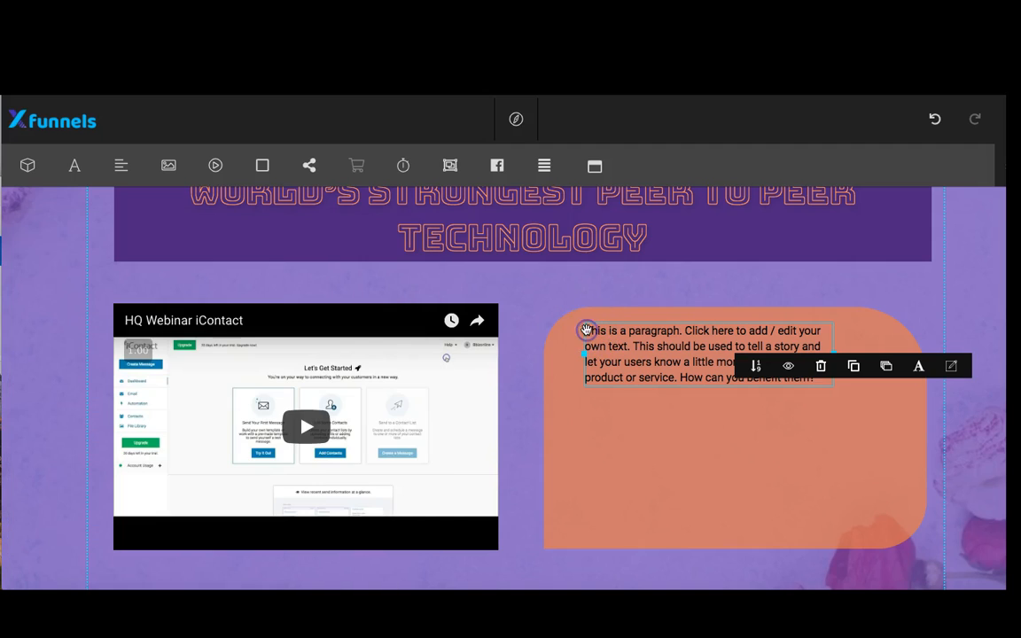
{"action": "left_click_drag", "start_coordinate": [588, 331], "coordinate": [587, 328]}
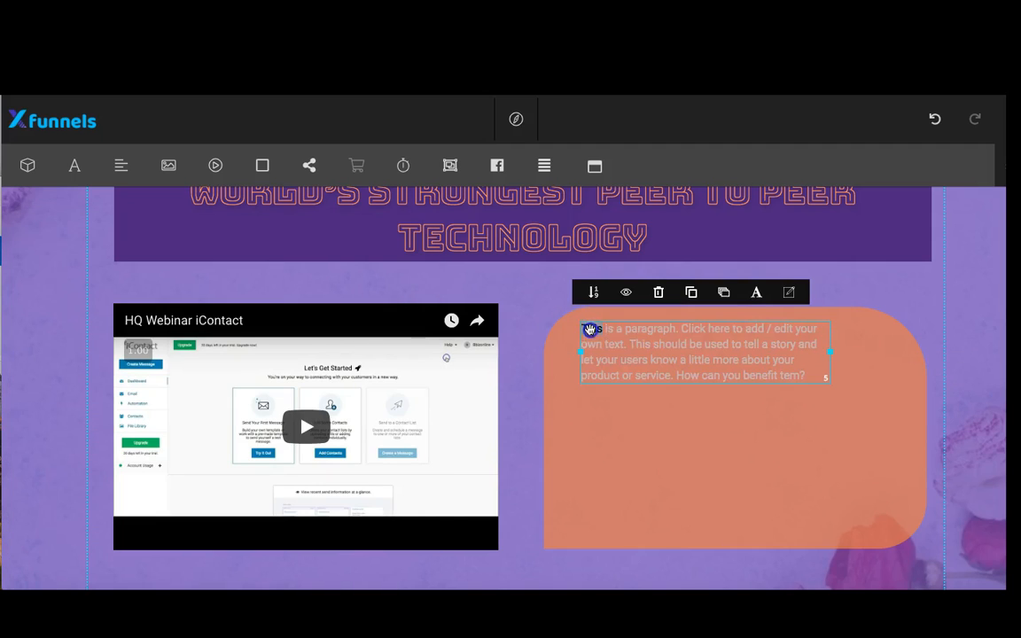
Step: Replace the paragraph's placeholder text with the copied line as a bulleted list item and make the text colour black
{"action": "double_click", "coordinate": [688, 383]}
{"action": "key", "text": "BackSpace"}
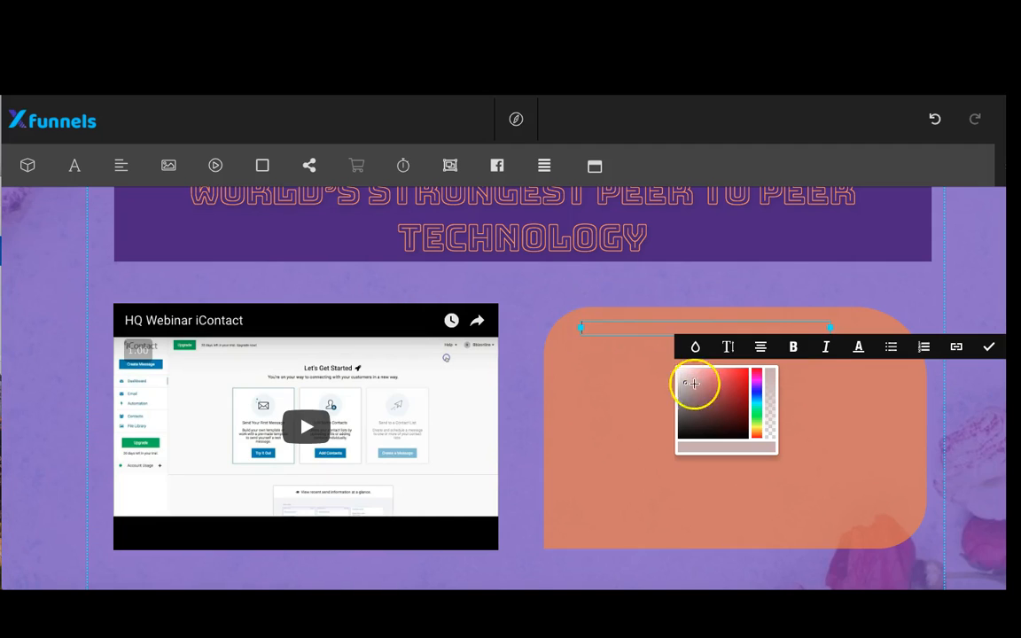
{"action": "left_click", "coordinate": [923, 347]}
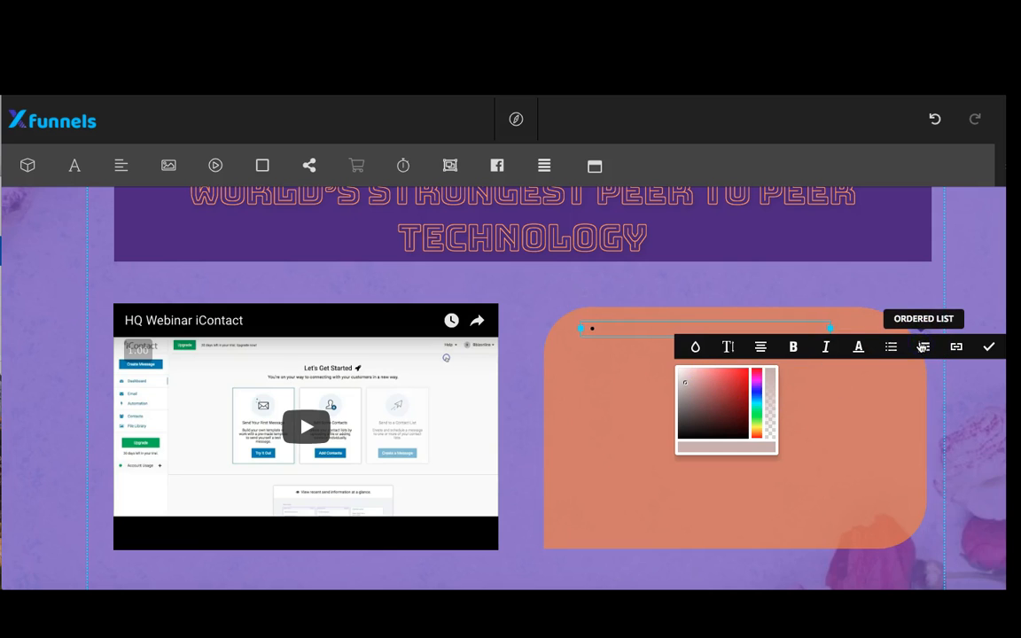
{"action": "key", "text": "ctrl+v"}
{"action": "left_click_drag", "start_coordinate": [725, 330], "coordinate": [711, 379]}
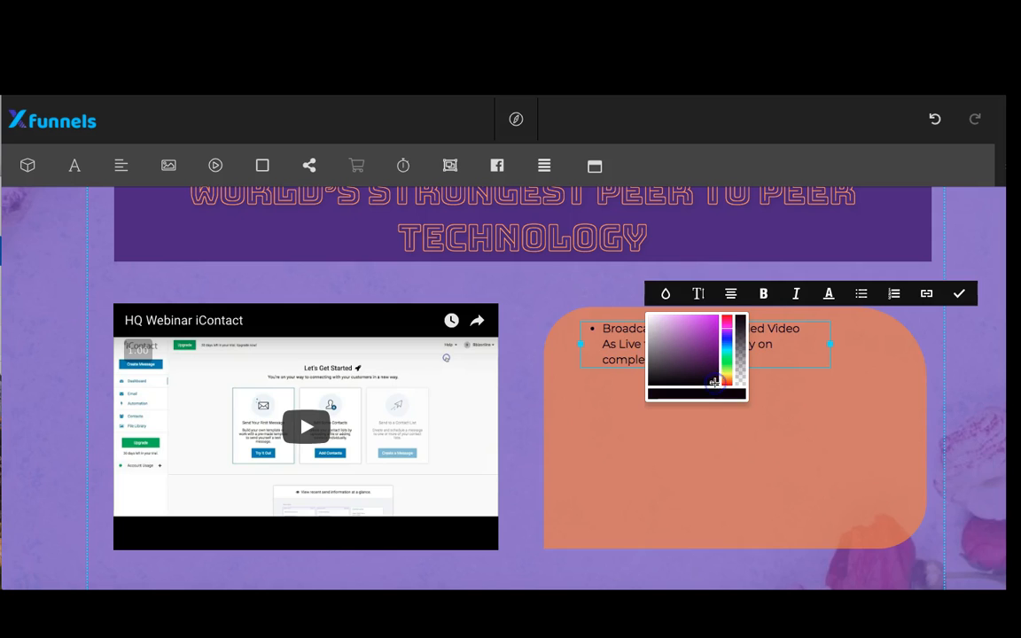
{"action": "left_click", "coordinate": [775, 369]}
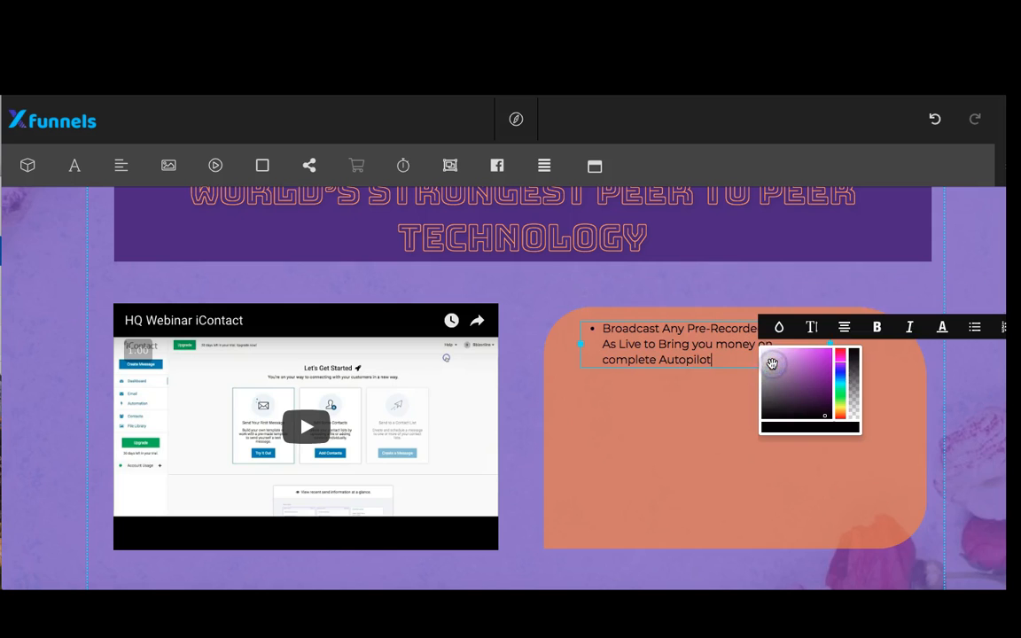
Step: Copy "Run High Quality Live Webinar Smoothly Without Any Lag or Delay" from TextEdit and paste it as the second bullet
{"action": "left_click", "coordinate": [603, 358]}
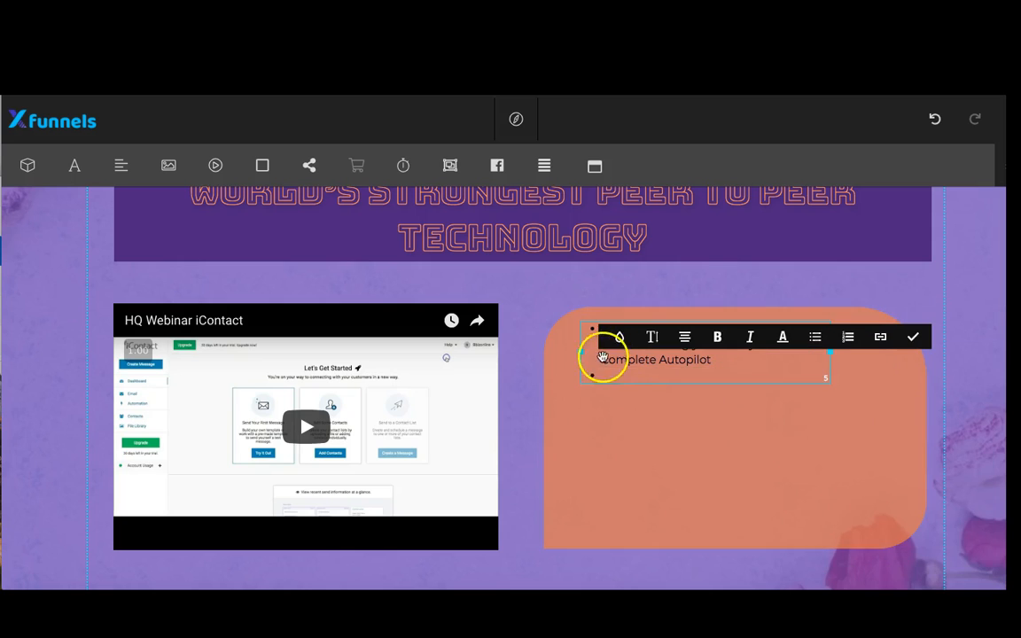
{"action": "left_click", "coordinate": [607, 378]}
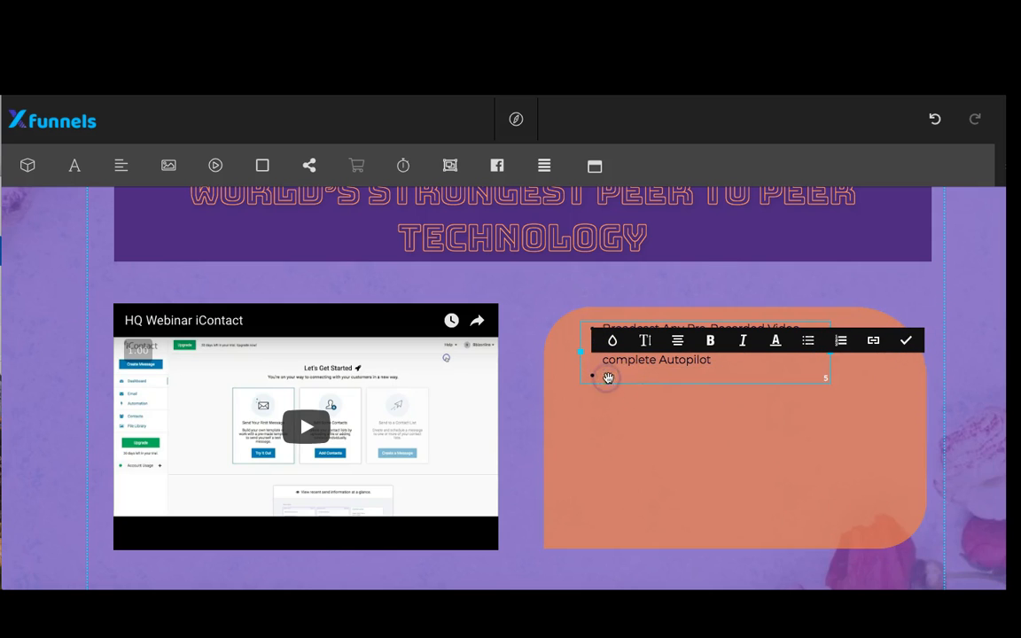
{"action": "left_click", "coordinate": [868, 611]}
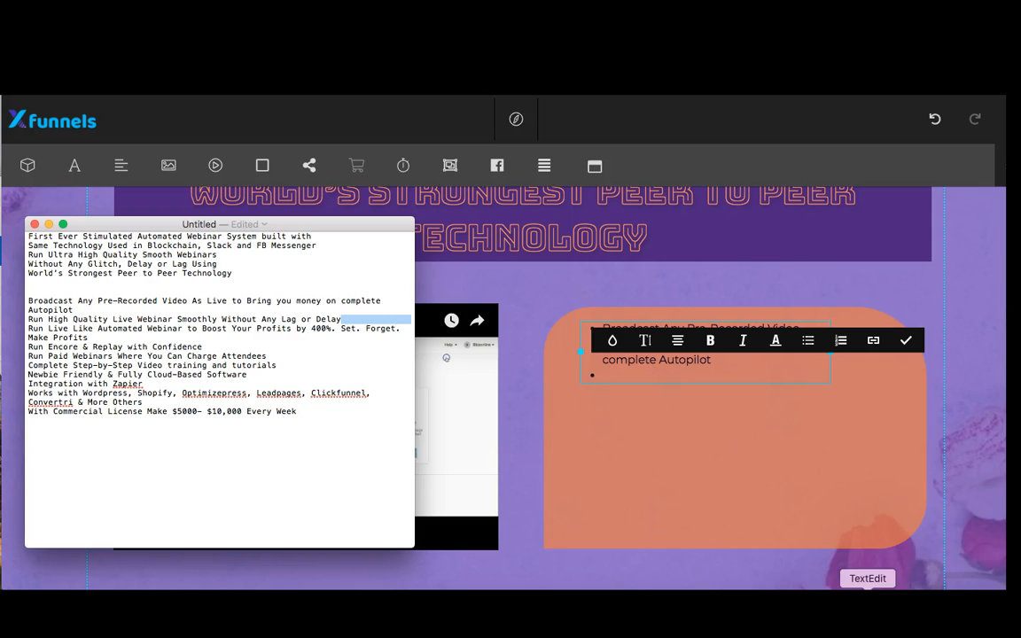
{"action": "left_click", "coordinate": [269, 350]}
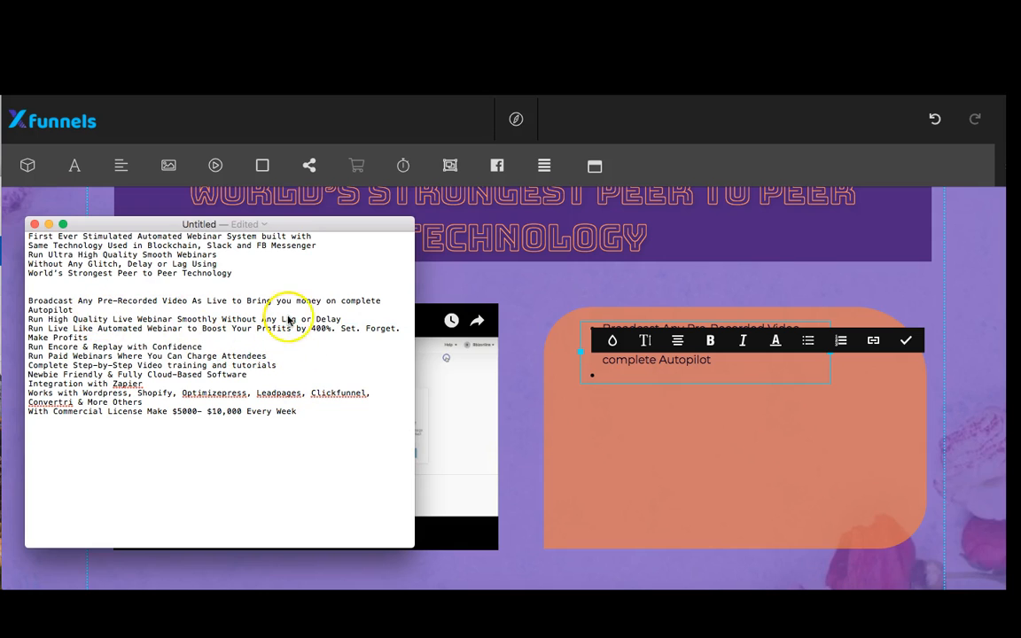
{"action": "left_click_drag", "start_coordinate": [340, 318], "coordinate": [26, 321]}
{"action": "key", "text": "super+c"}
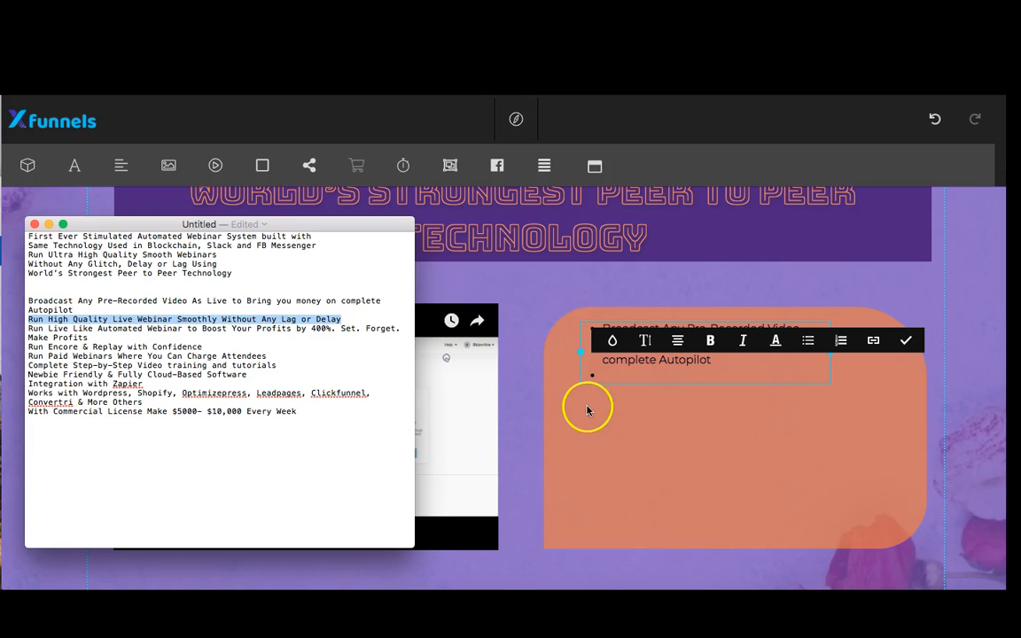
{"action": "left_click", "coordinate": [601, 377]}
{"action": "key", "text": "super+v"}
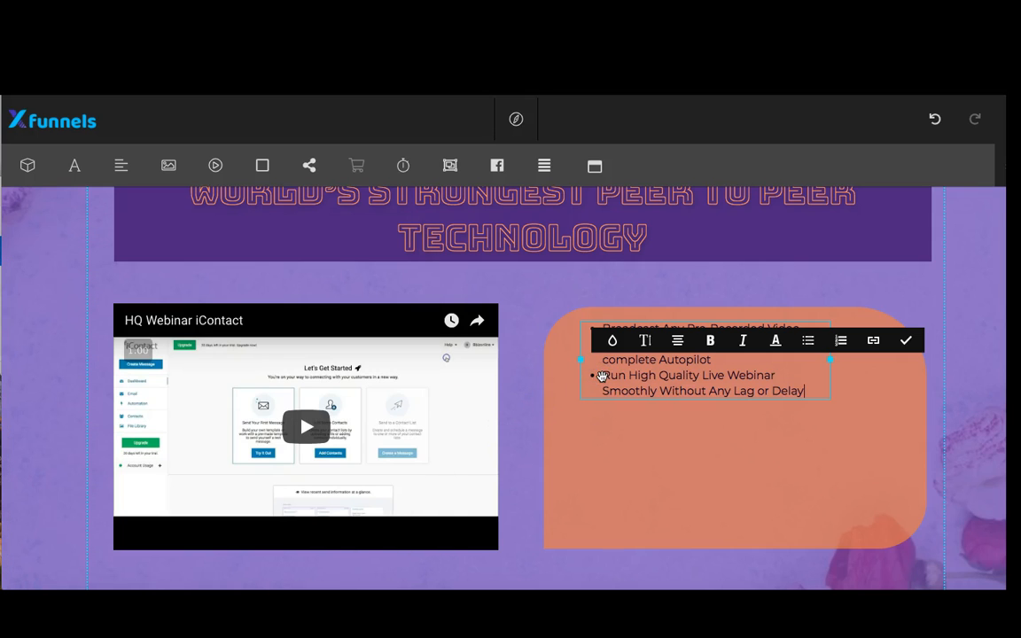
Step: Add "Run Live Like Automated Webinar to Boost Your Profits by 400%. Set. Forget. Make Profits" from TextEdit as the third bullet
{"action": "key", "text": "Return"}
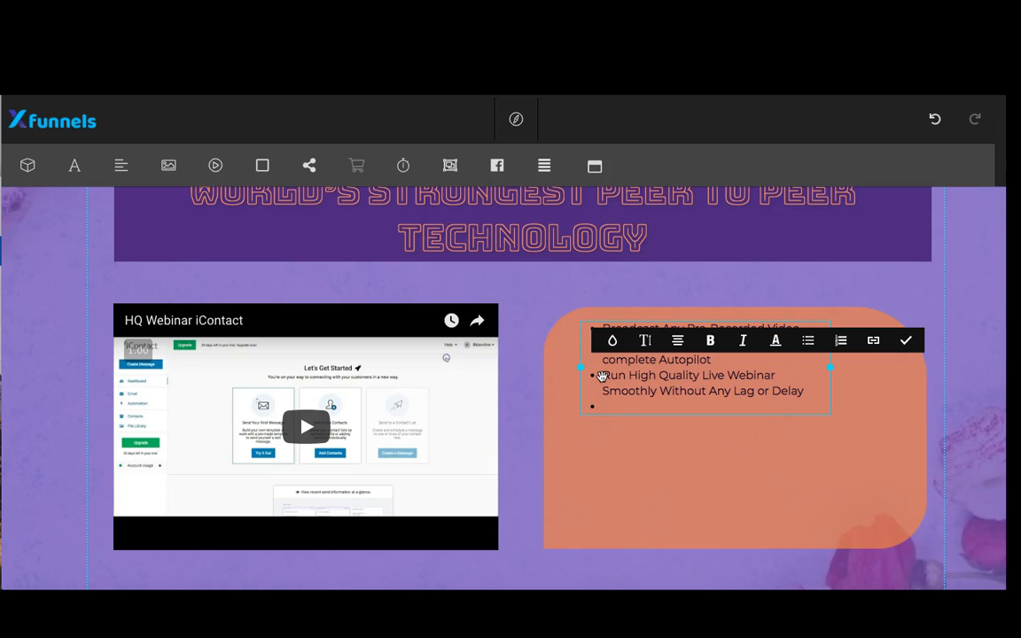
{"action": "left_click", "coordinate": [868, 608]}
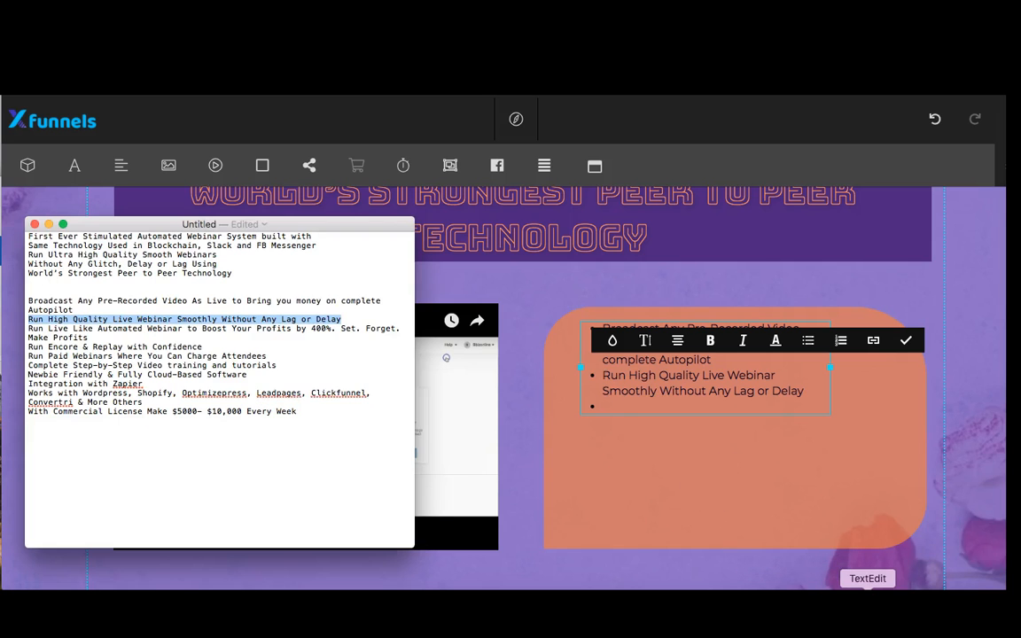
{"action": "left_click_drag", "start_coordinate": [88, 338], "coordinate": [19, 333]}
{"action": "key", "text": "super+c"}
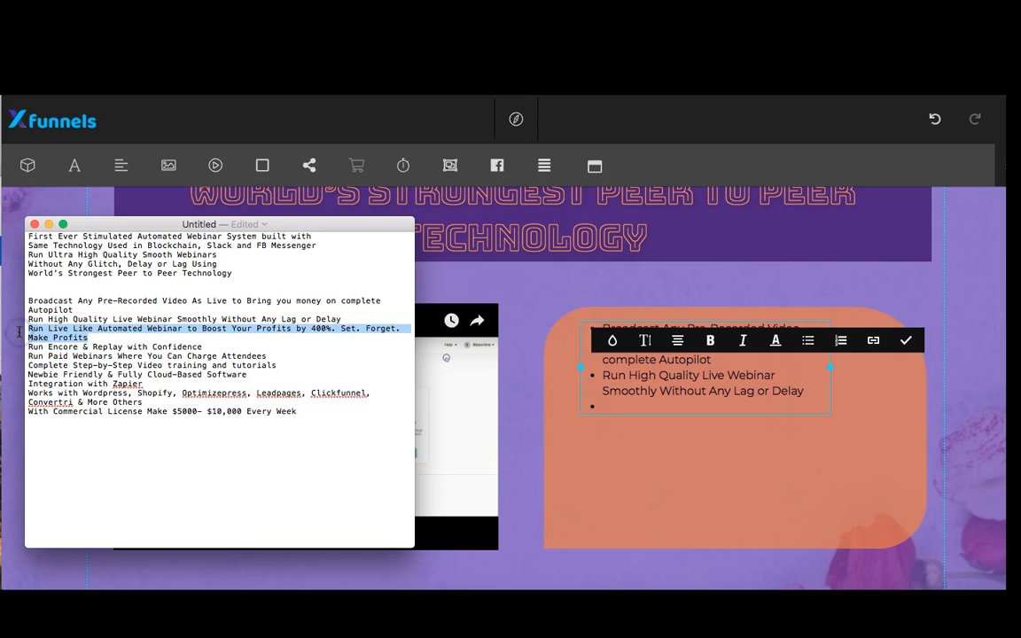
{"action": "left_click", "coordinate": [608, 408]}
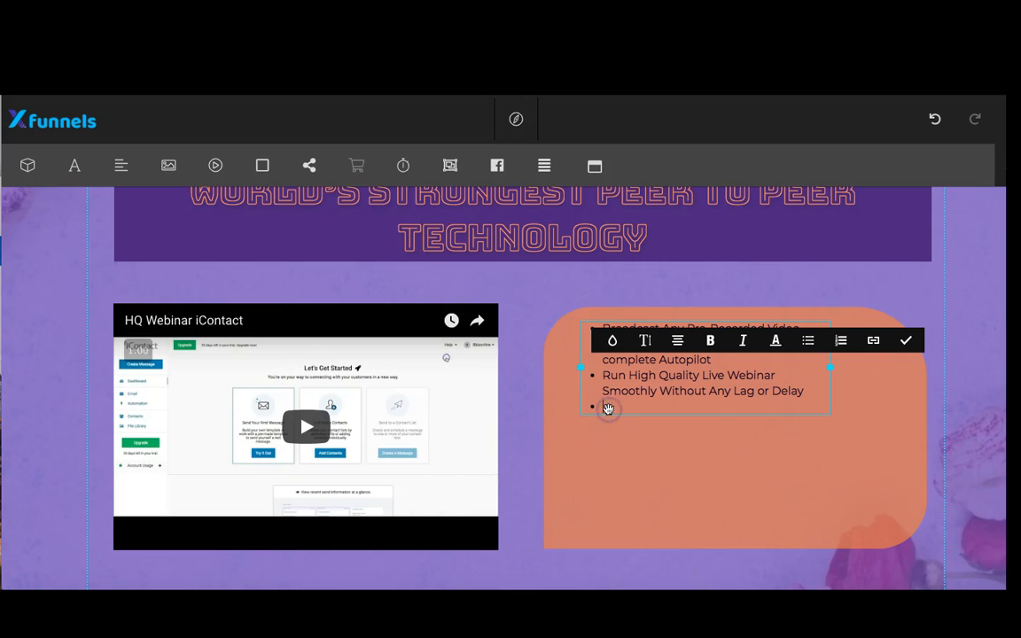
{"action": "key", "text": "super+v"}
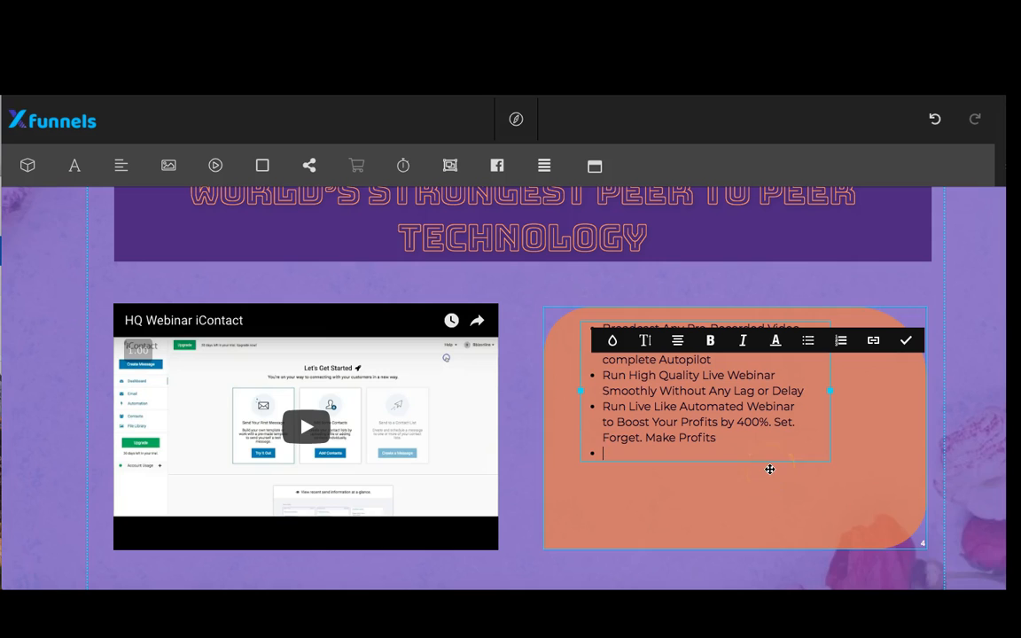
Step: Copy "Run Encore & Replay with Confidence" from TextEdit and paste it as the fourth bullet in the paragraph
{"action": "left_click", "coordinate": [869, 607]}
{"action": "left_click_drag", "start_coordinate": [203, 347], "coordinate": [29, 349]}
{"action": "key", "text": "super+c"}
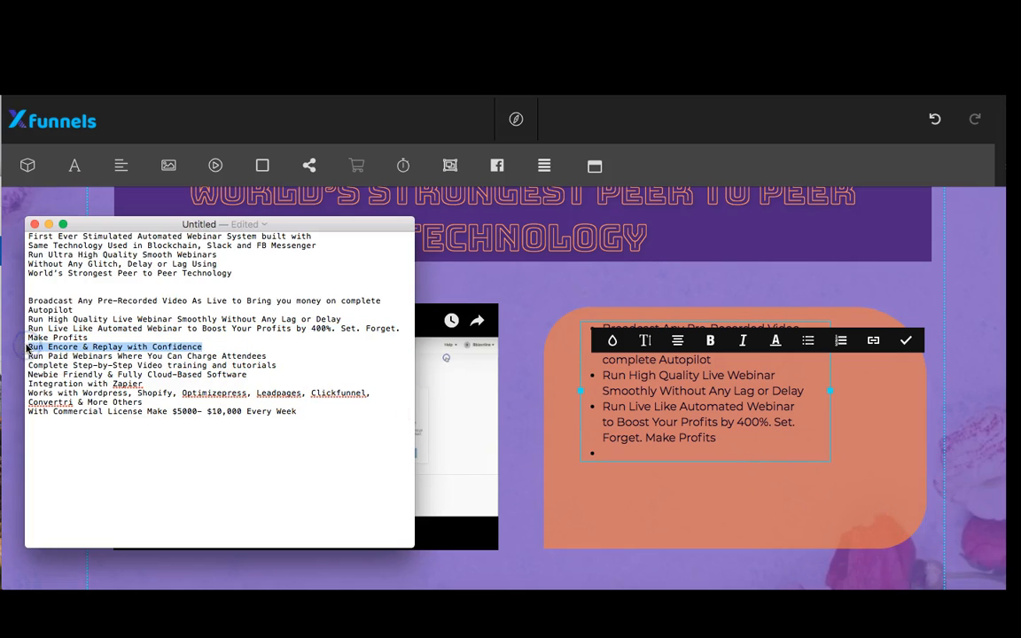
{"action": "left_click", "coordinate": [608, 455]}
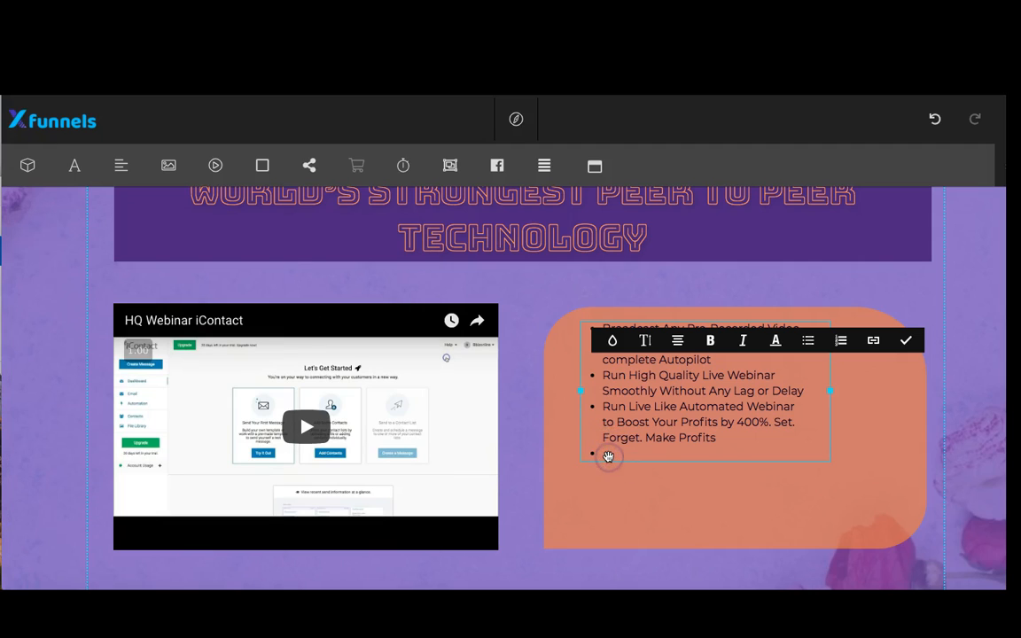
{"action": "key", "text": "super+v"}
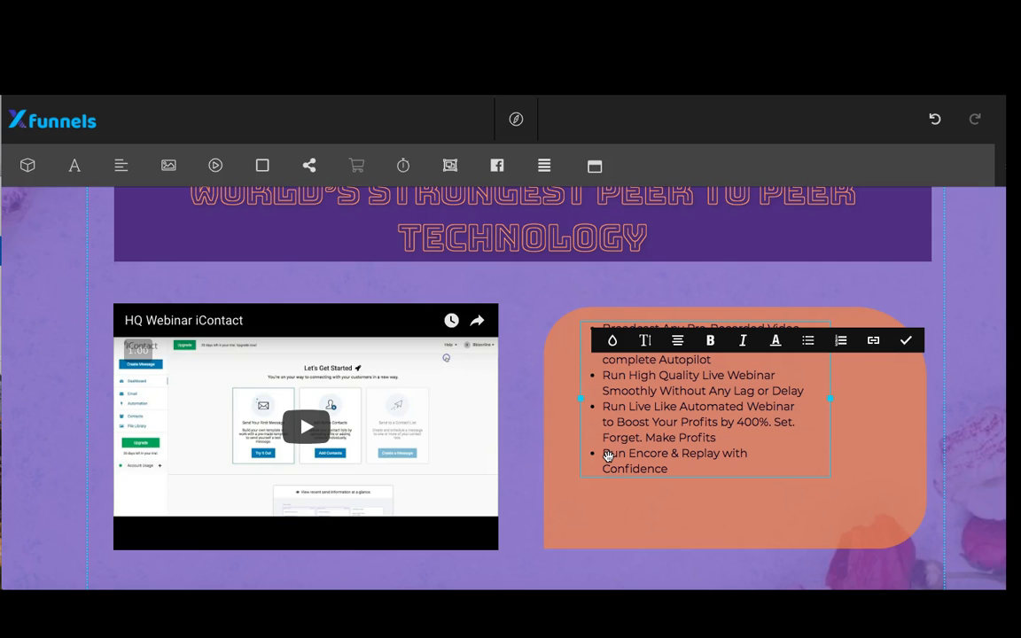
Step: Copy "Run Paid Webinars Where You Can Charge Attendees" from TextEdit and paste it as the fifth bullet
{"action": "key", "text": "super+Tab"}
{"action": "left_click_drag", "start_coordinate": [266, 355], "coordinate": [24, 361]}
{"action": "key", "text": "super+c"}
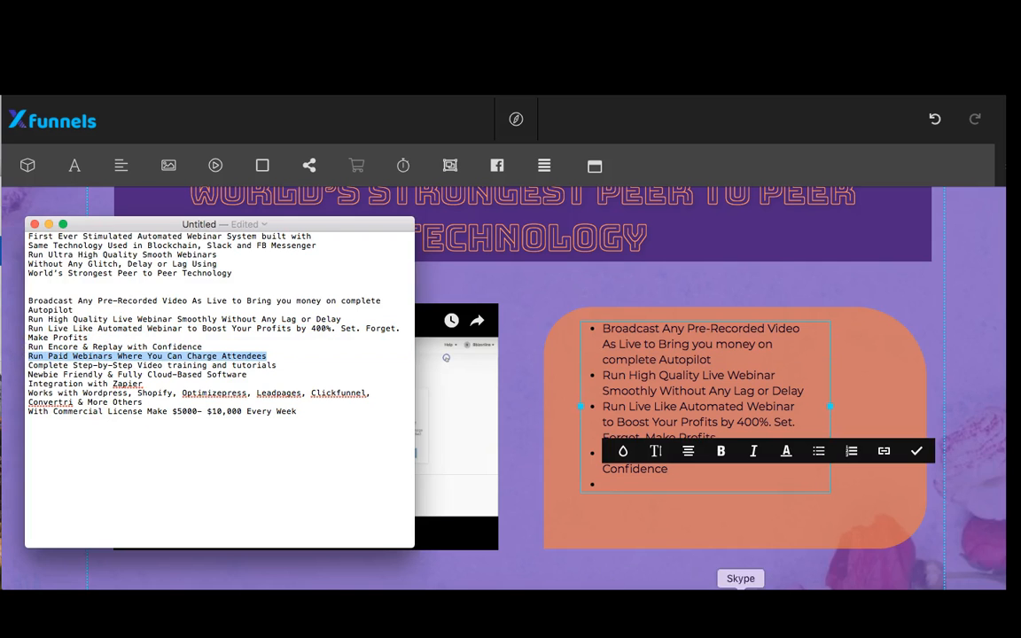
{"action": "left_click", "coordinate": [609, 483]}
{"action": "key", "text": "super+v"}
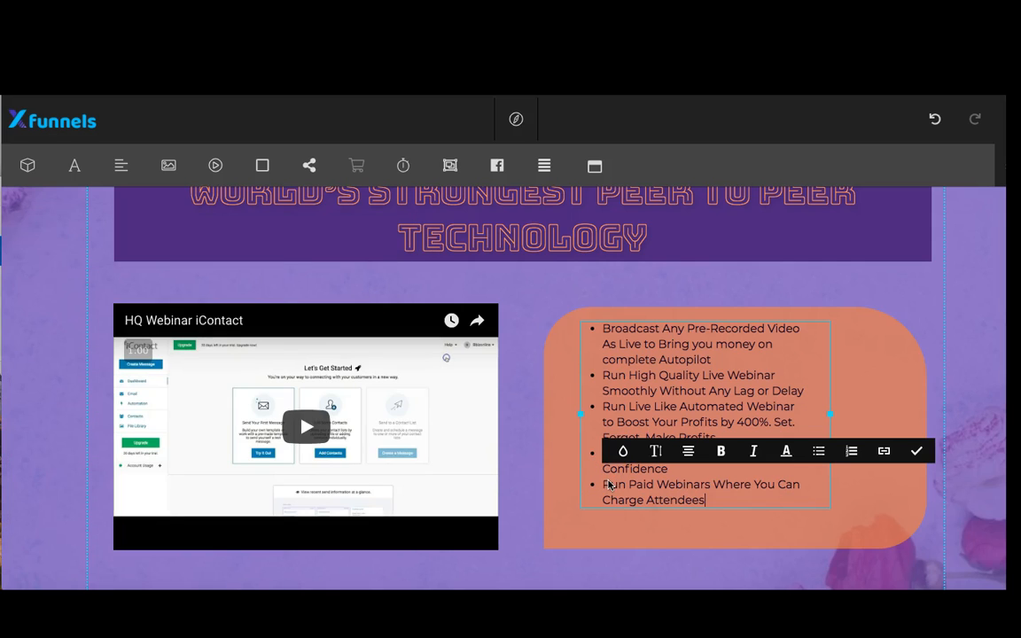
Step: Set the bulleted list's font size to 16 and finish editing the paragraph
{"action": "left_click", "coordinate": [805, 484]}
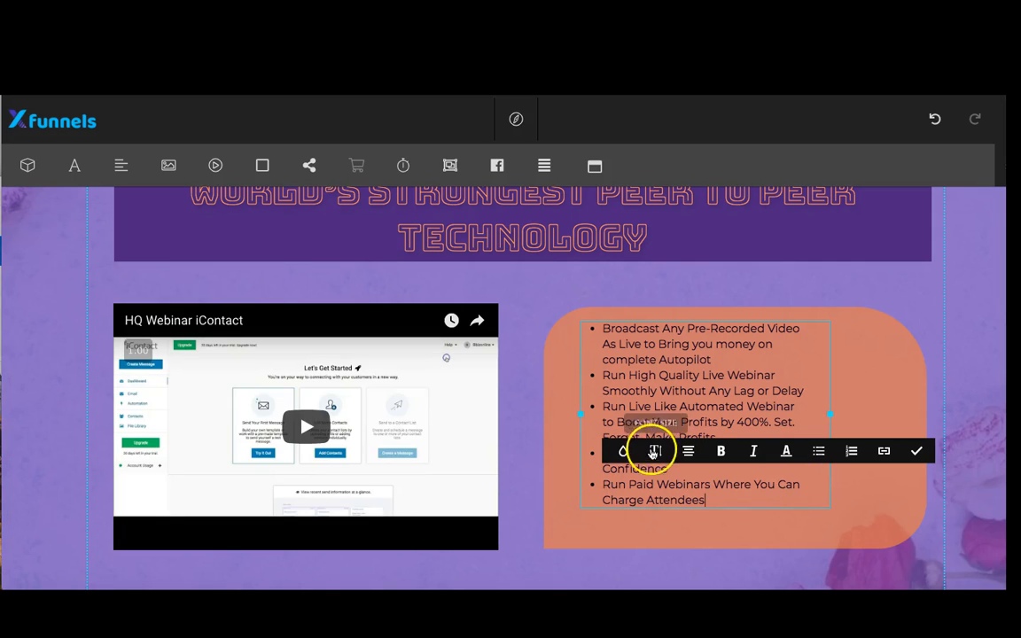
{"action": "left_click", "coordinate": [654, 452]}
{"action": "left_click", "coordinate": [656, 485]}
{"action": "scroll", "coordinate": [657, 495], "scroll_direction": "up", "scroll_amount": 4}
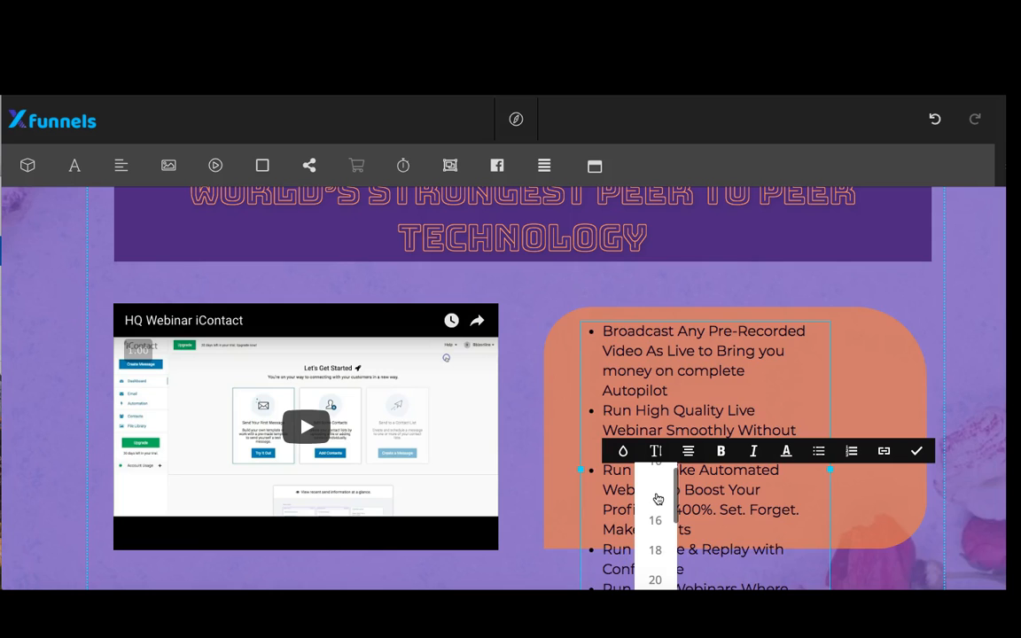
{"action": "left_click", "coordinate": [657, 495]}
{"action": "left_click", "coordinate": [657, 521]}
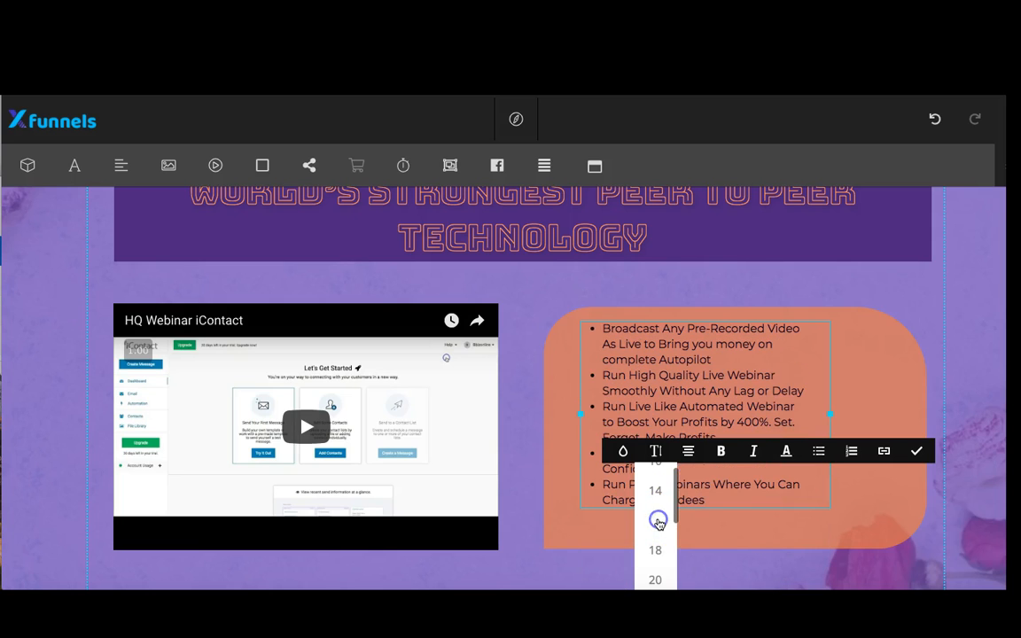
{"action": "left_click", "coordinate": [659, 551]}
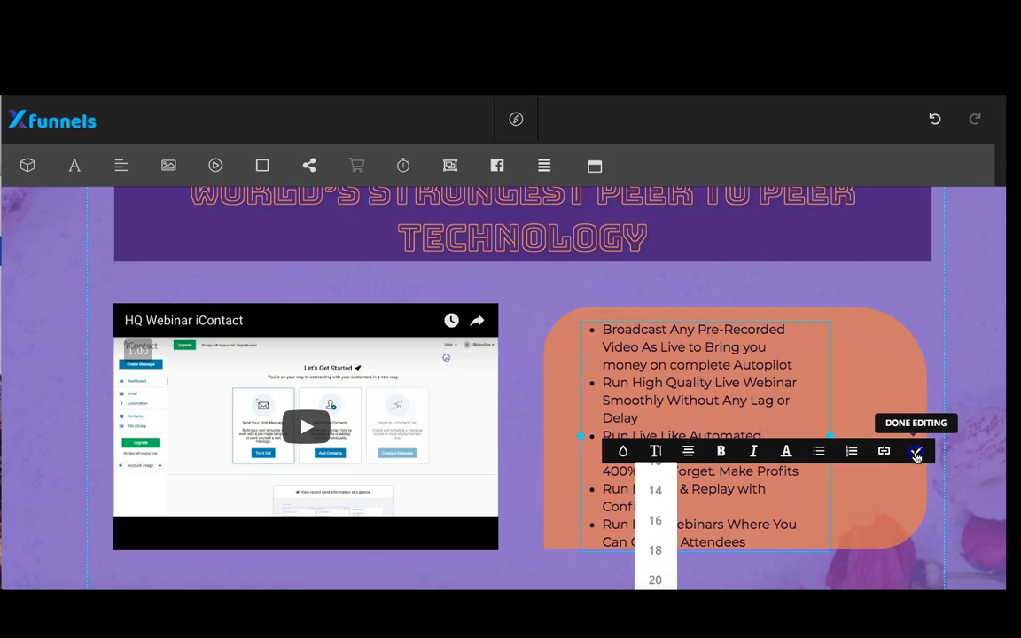
{"action": "left_click", "coordinate": [915, 452]}
Step: Move the orange box with its list closer to the video, and shift and resize the video to line up with the box
{"action": "left_click", "coordinate": [734, 443]}
{"action": "left_click_drag", "start_coordinate": [720, 444], "coordinate": [851, 557]}
{"action": "left_click", "coordinate": [472, 449]}
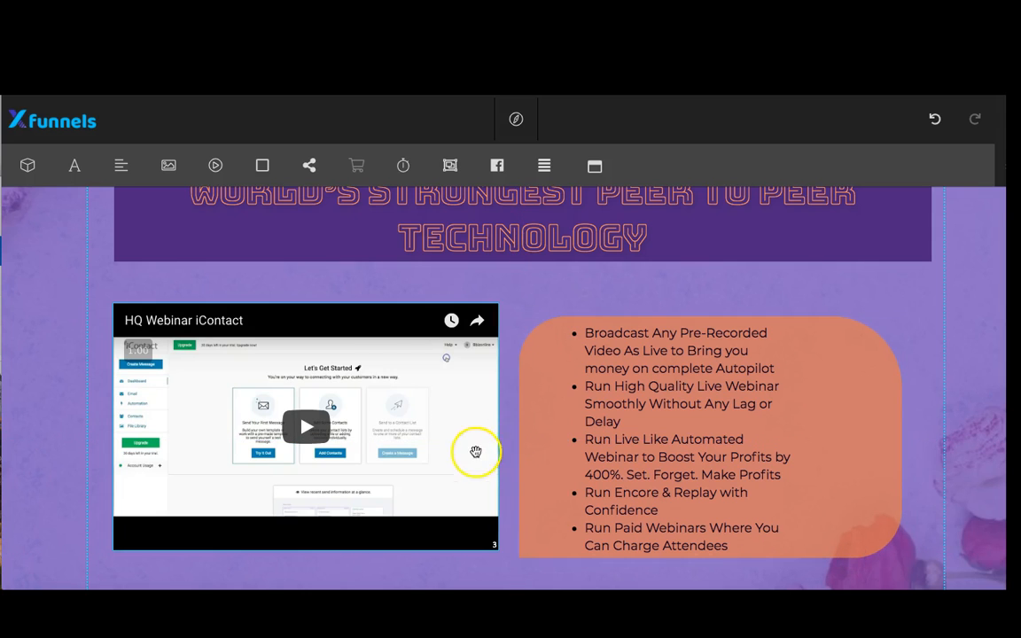
{"action": "mouse_move", "coordinate": [450, 449]}
{"action": "left_mouse_down"}
{"action": "mouse_move", "coordinate": [449, 477]}
{"action": "mouse_move", "coordinate": [451, 466]}
{"action": "left_mouse_up"}
{"action": "left_click_drag", "start_coordinate": [499, 568], "coordinate": [498, 562]}
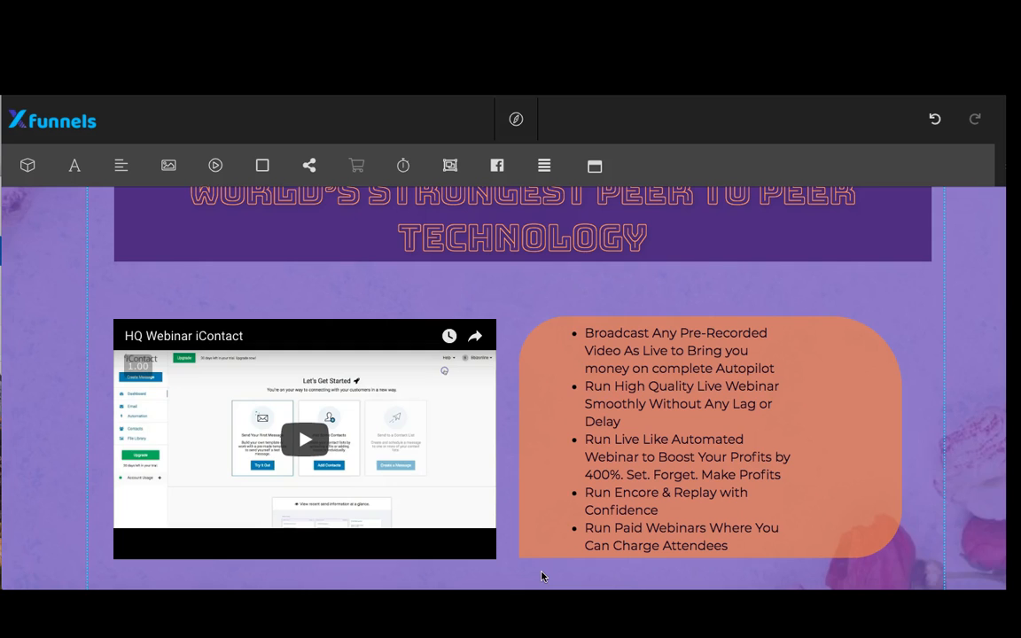
Step: Extend the purple section downwards and add a countdown timer in the free space below the video and orange box
{"action": "scroll", "coordinate": [543, 576], "scroll_direction": "down", "scroll_amount": 2}
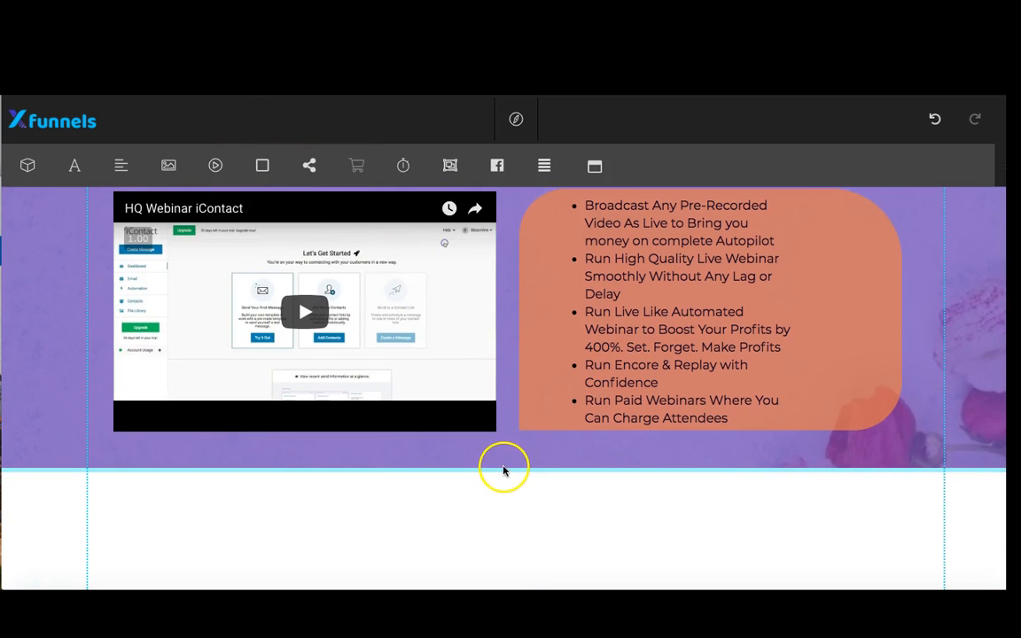
{"action": "left_click_drag", "start_coordinate": [505, 471], "coordinate": [504, 589]}
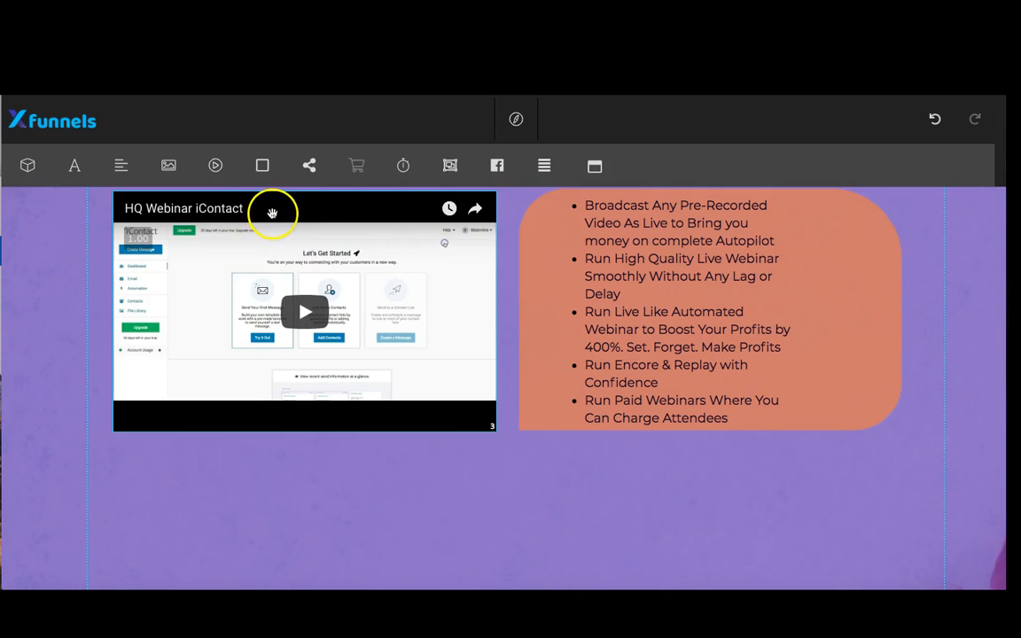
{"action": "left_click", "coordinate": [404, 167]}
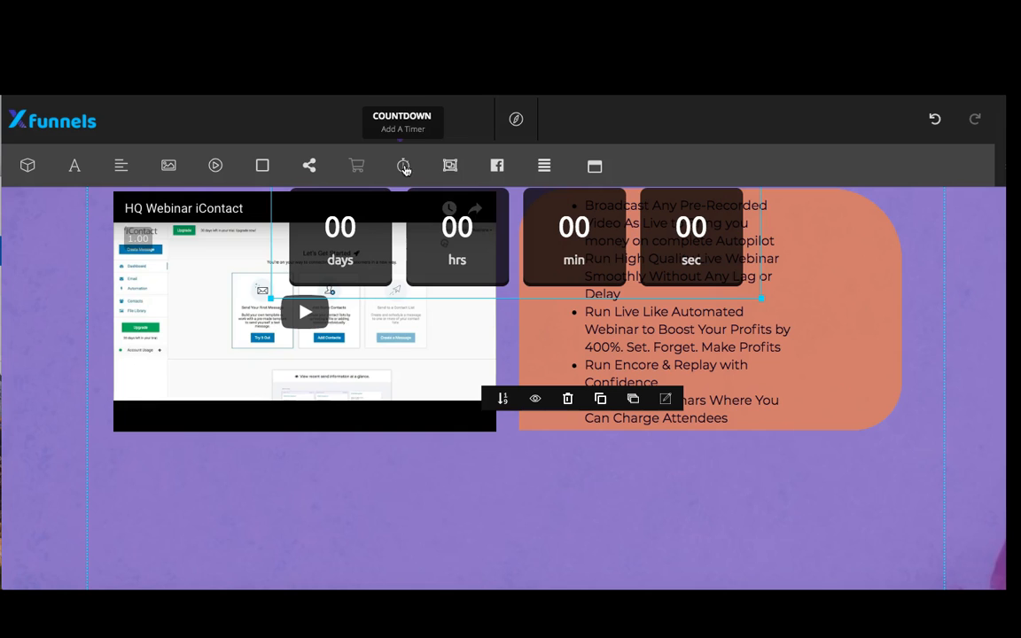
{"action": "left_click_drag", "start_coordinate": [467, 227], "coordinate": [471, 486]}
Step: Shrink the countdown timer and centre it horizontally below the video and orange box
{"action": "left_click", "coordinate": [777, 556]}
{"action": "left_click_drag", "start_coordinate": [776, 556], "coordinate": [669, 514]}
{"action": "left_click_drag", "start_coordinate": [463, 470], "coordinate": [516, 483]}
{"action": "left_click", "coordinate": [541, 170]}
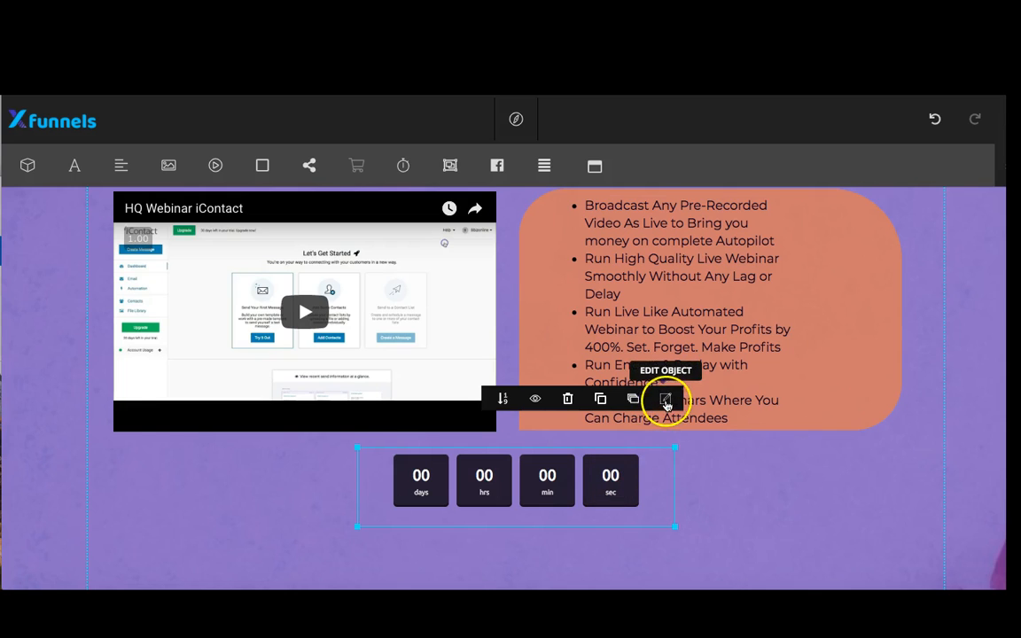
{"action": "left_click", "coordinate": [665, 399]}
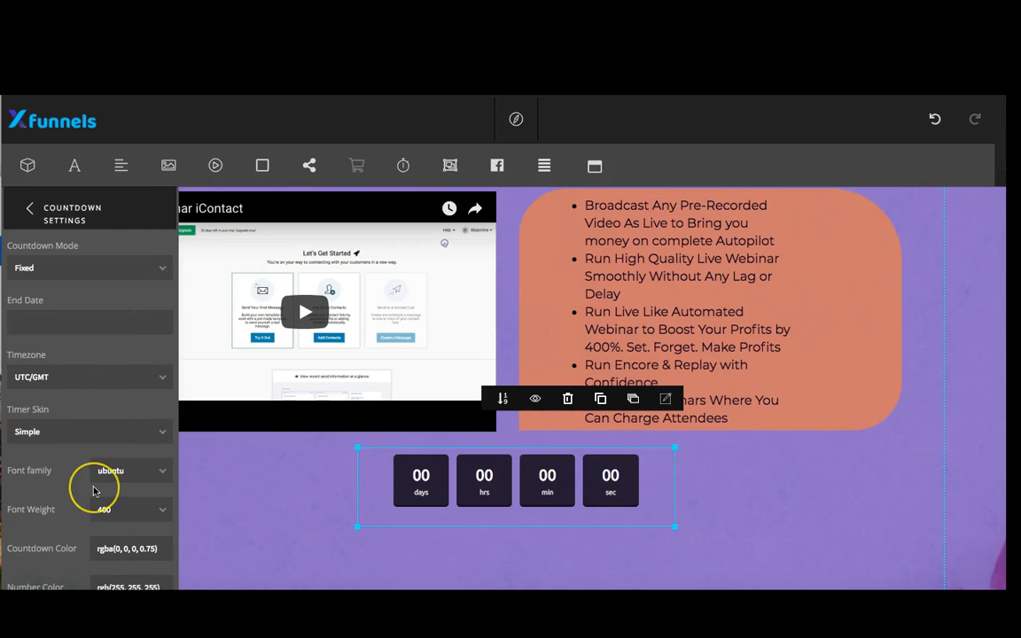
{"action": "left_click", "coordinate": [112, 266]}
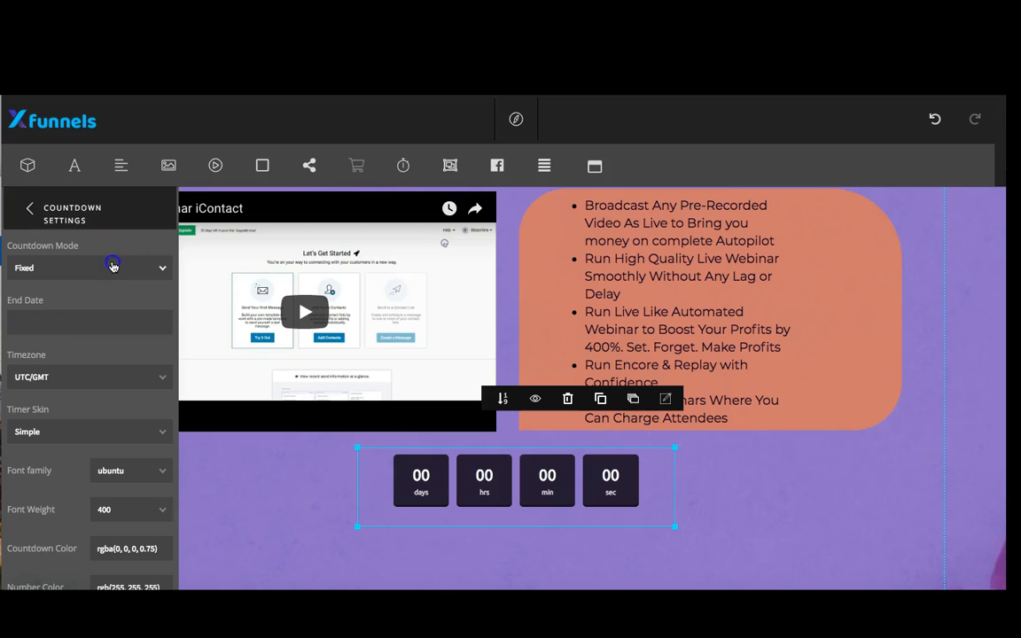
{"action": "left_click", "coordinate": [143, 267]}
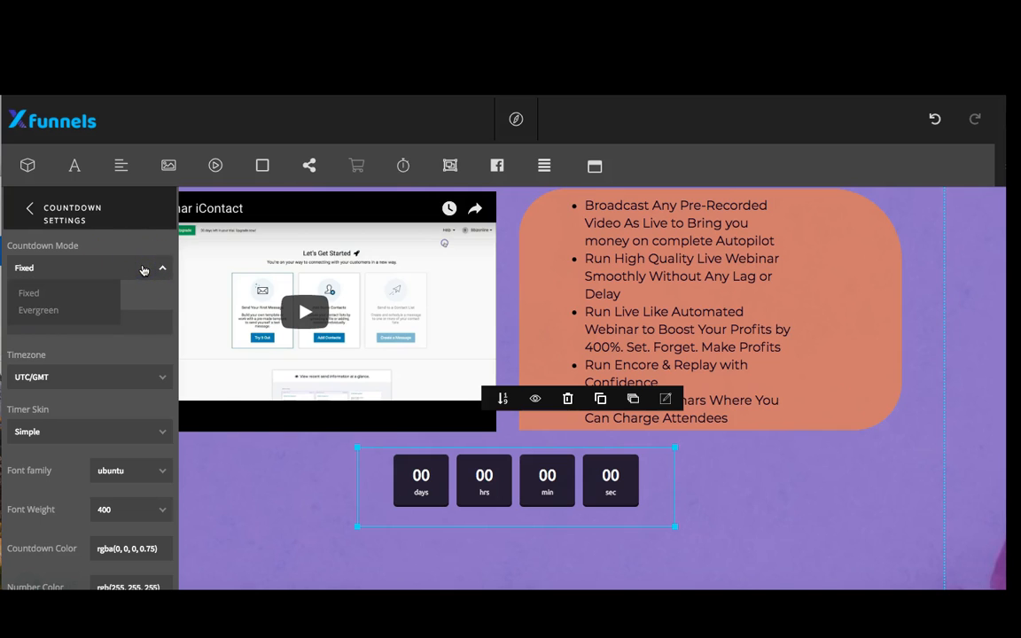
{"action": "left_click", "coordinate": [143, 270]}
{"action": "left_click", "coordinate": [134, 324]}
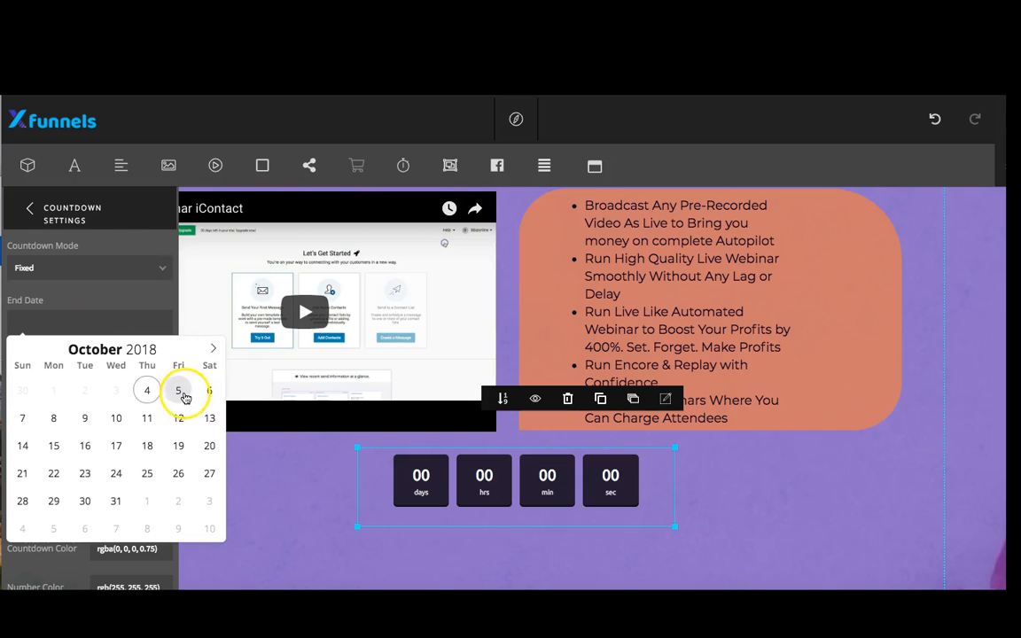
{"action": "left_click", "coordinate": [182, 395]}
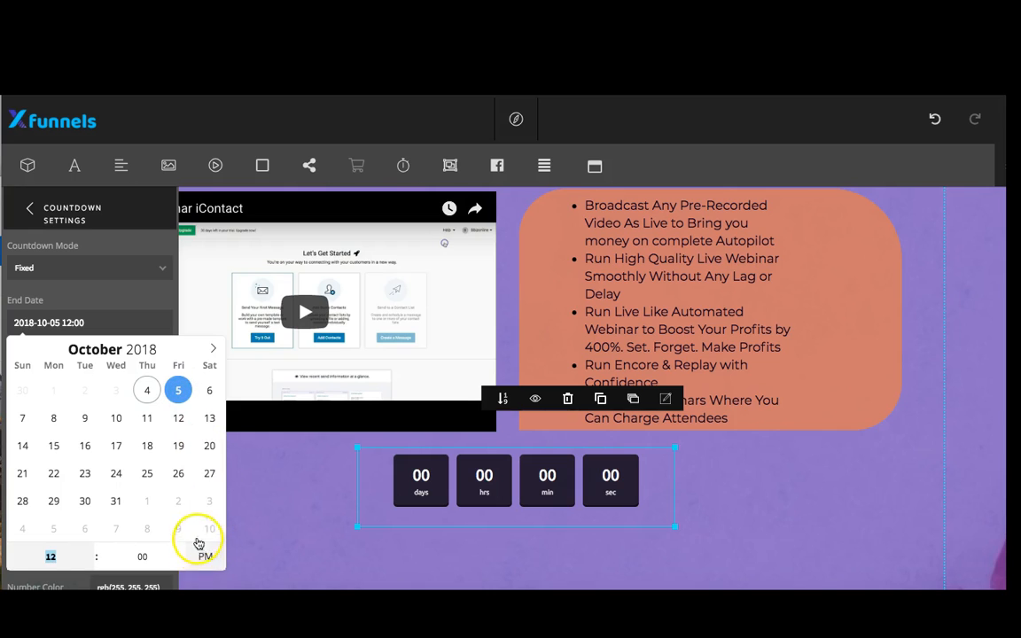
{"action": "left_click", "coordinate": [129, 301]}
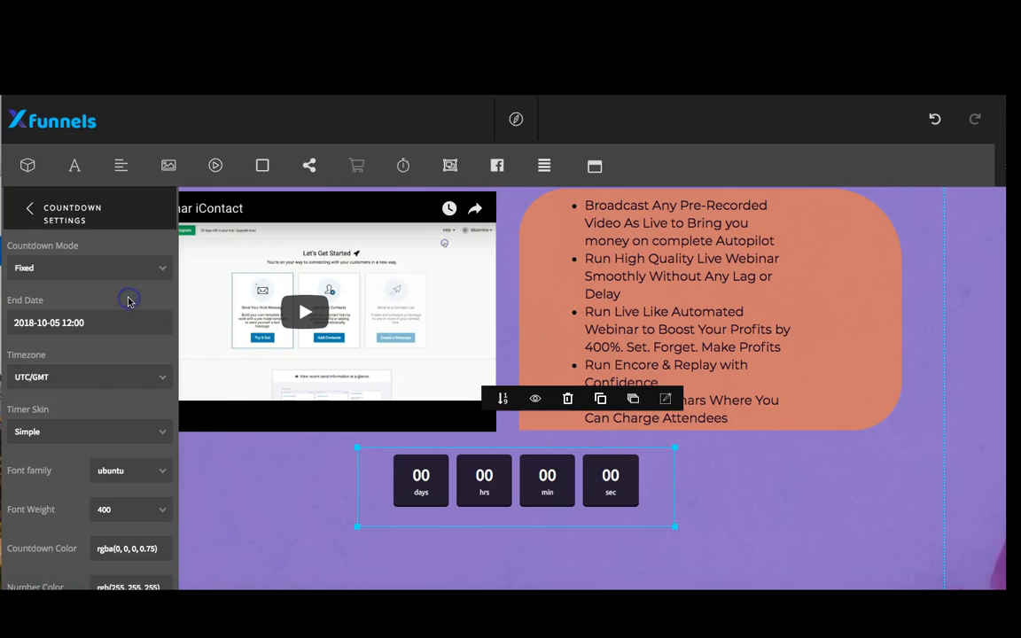
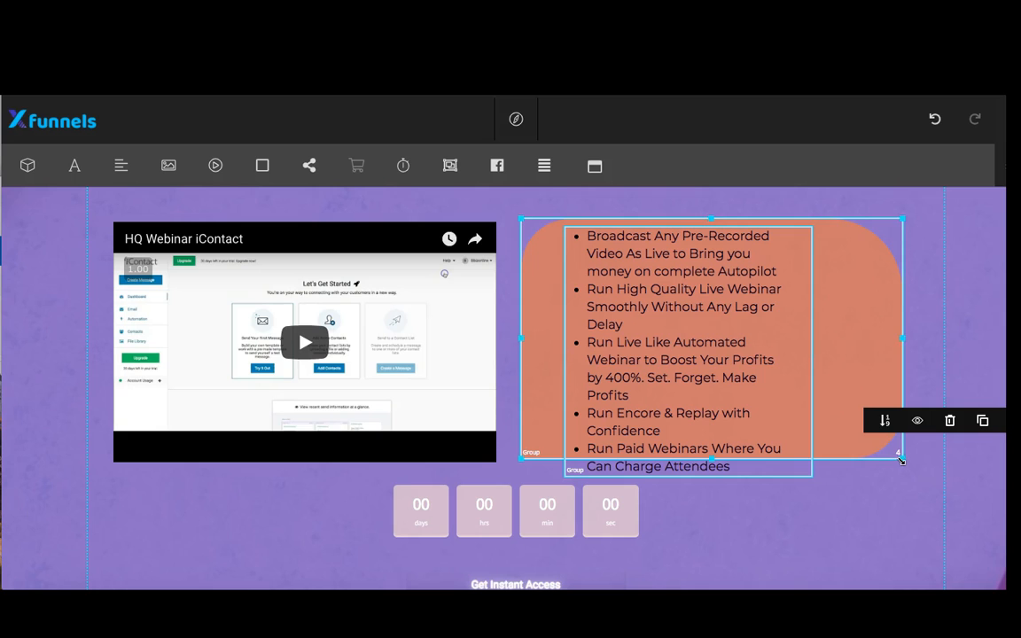
Step: Extend the orange box downwards to enclose all five bullets and move the countdown timer lower to clear it
{"action": "left_click_drag", "start_coordinate": [900, 459], "coordinate": [905, 485]}
{"action": "left_click", "coordinate": [501, 515]}
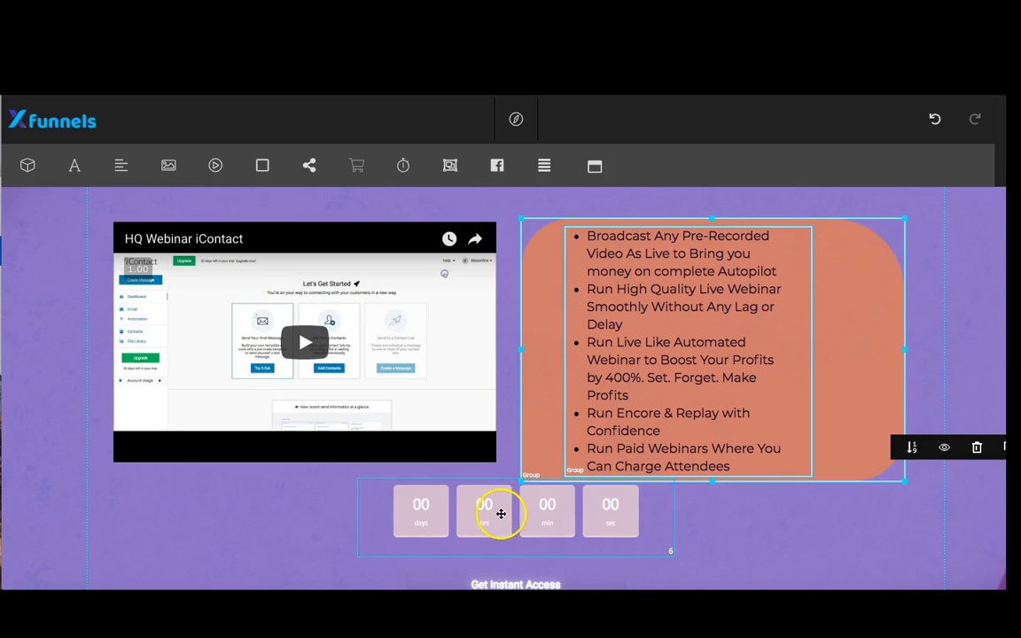
{"action": "left_click_drag", "start_coordinate": [501, 529], "coordinate": [492, 533]}
{"action": "left_click", "coordinate": [445, 468]}
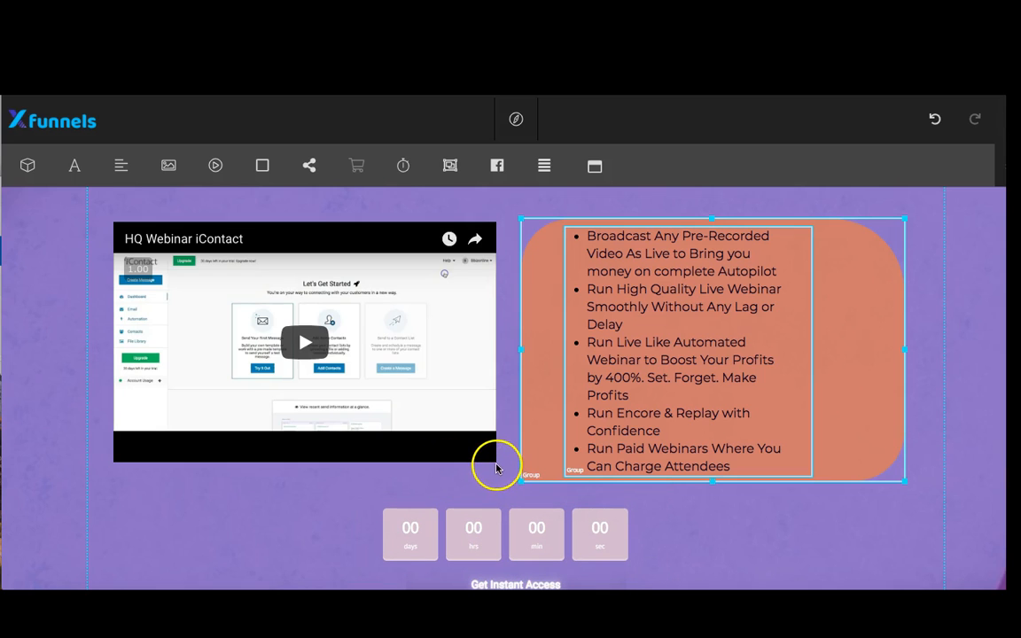
Step: Stretch the video's lower edge to match the orange box's height and centre the countdown timer horizontally again
{"action": "left_click", "coordinate": [495, 461]}
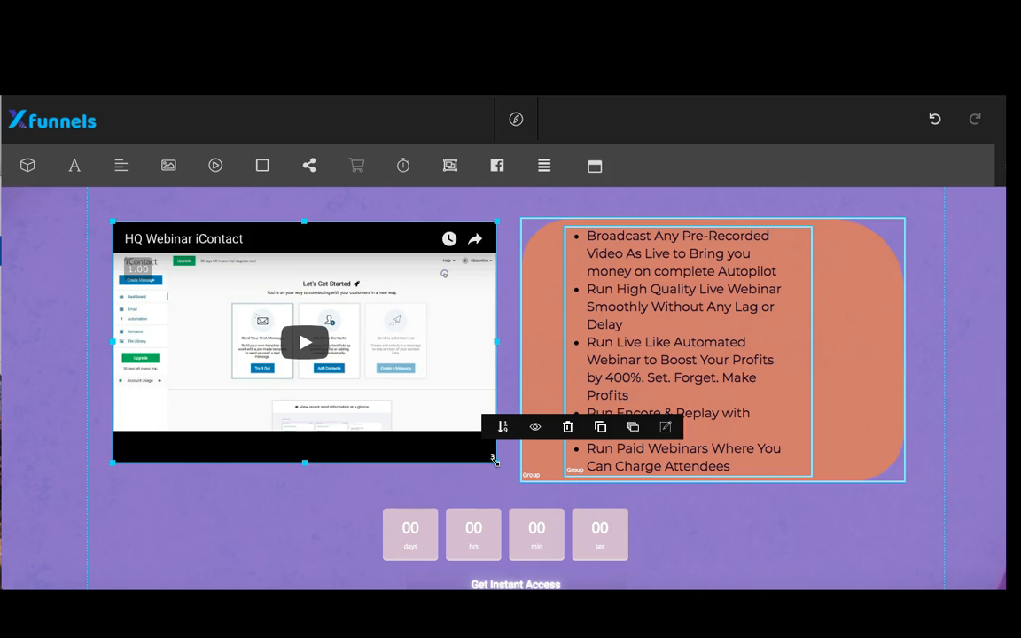
{"action": "left_click_drag", "start_coordinate": [495, 462], "coordinate": [496, 480]}
{"action": "left_click", "coordinate": [582, 538]}
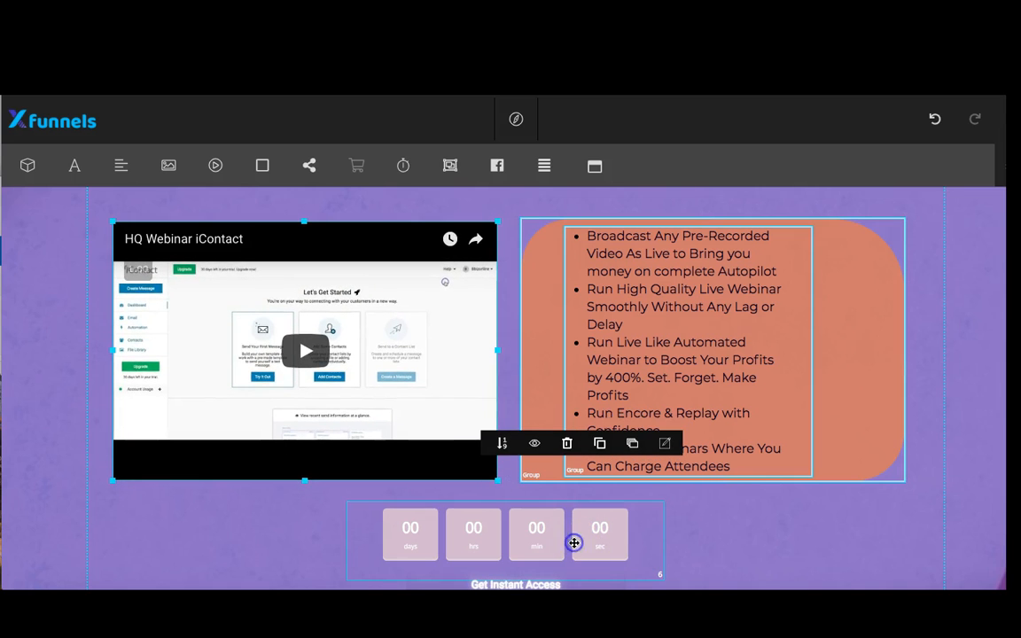
{"action": "left_click", "coordinate": [545, 166]}
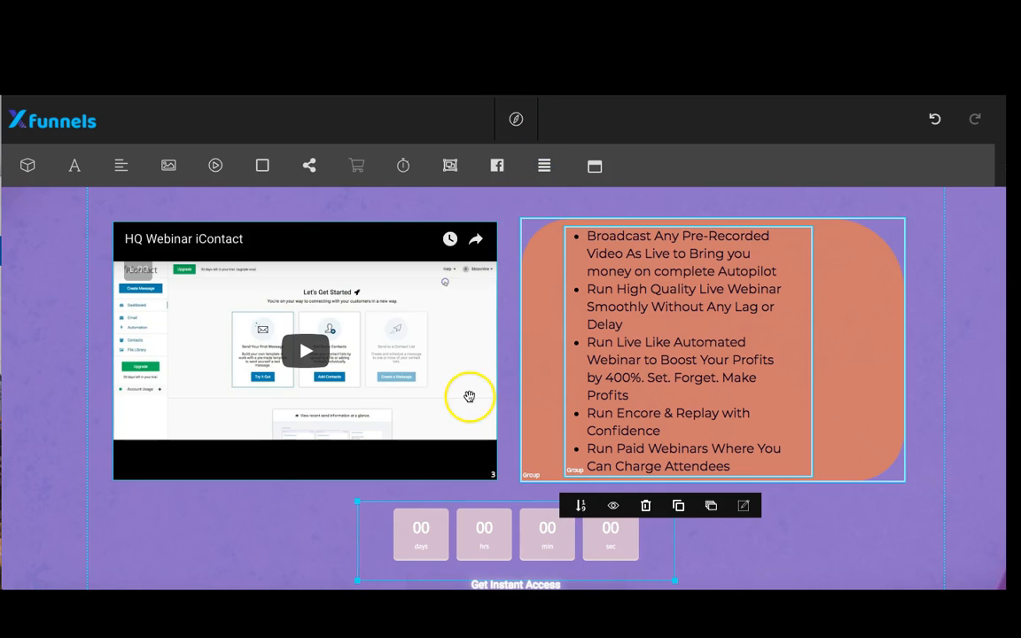
Step: Move the Get Instant Access button down so it sits clear of the countdown timer, and deselect everything
{"action": "scroll", "coordinate": [504, 498], "scroll_direction": "down", "scroll_amount": 3}
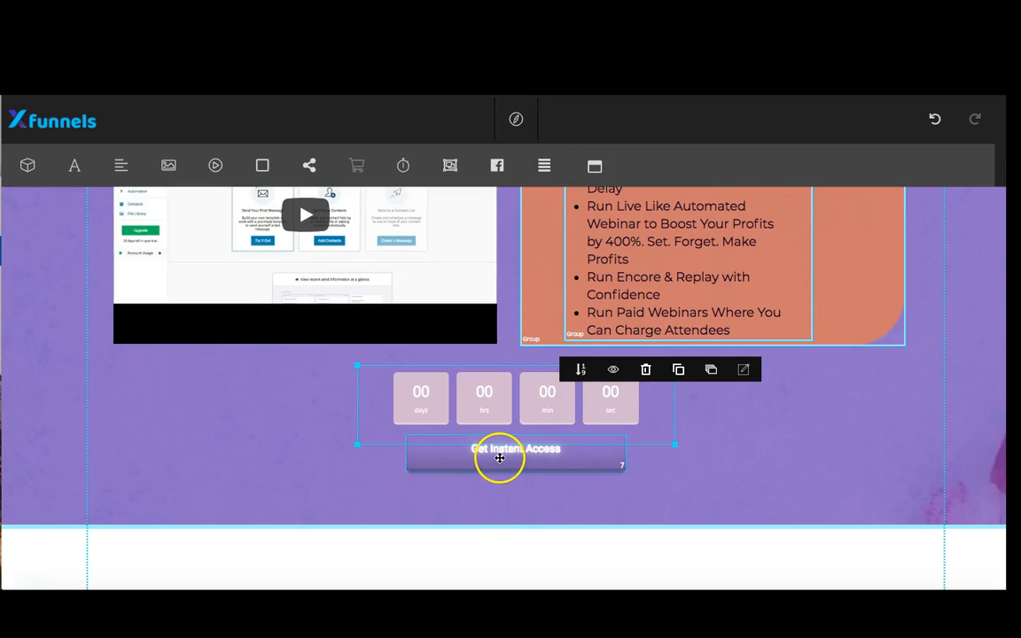
{"action": "left_click_drag", "start_coordinate": [500, 459], "coordinate": [499, 486]}
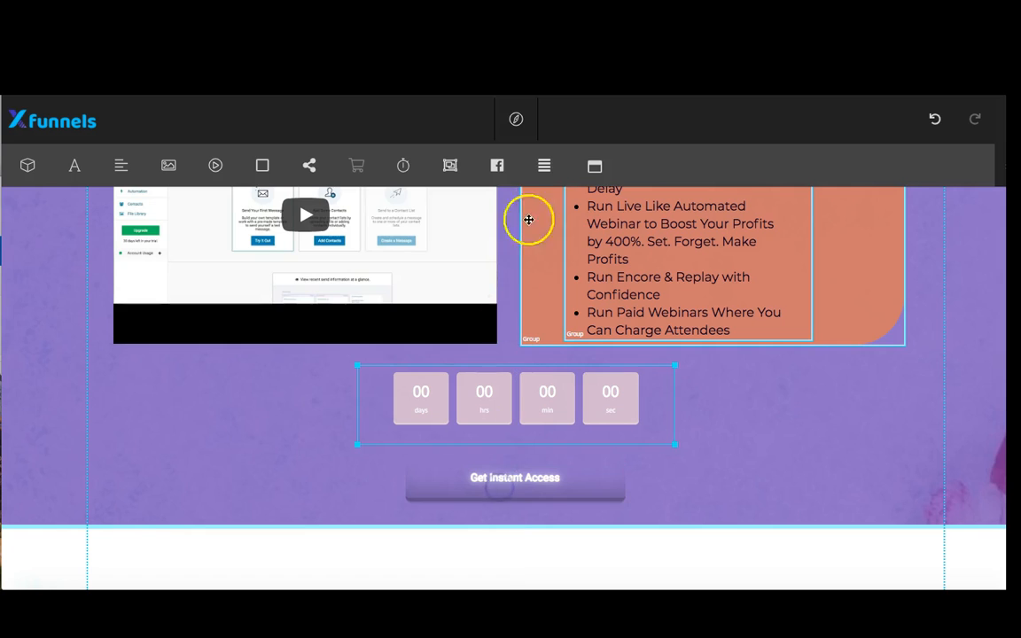
{"action": "left_click", "coordinate": [761, 458]}
{"action": "scroll", "coordinate": [761, 458], "scroll_direction": "up", "scroll_amount": 4}
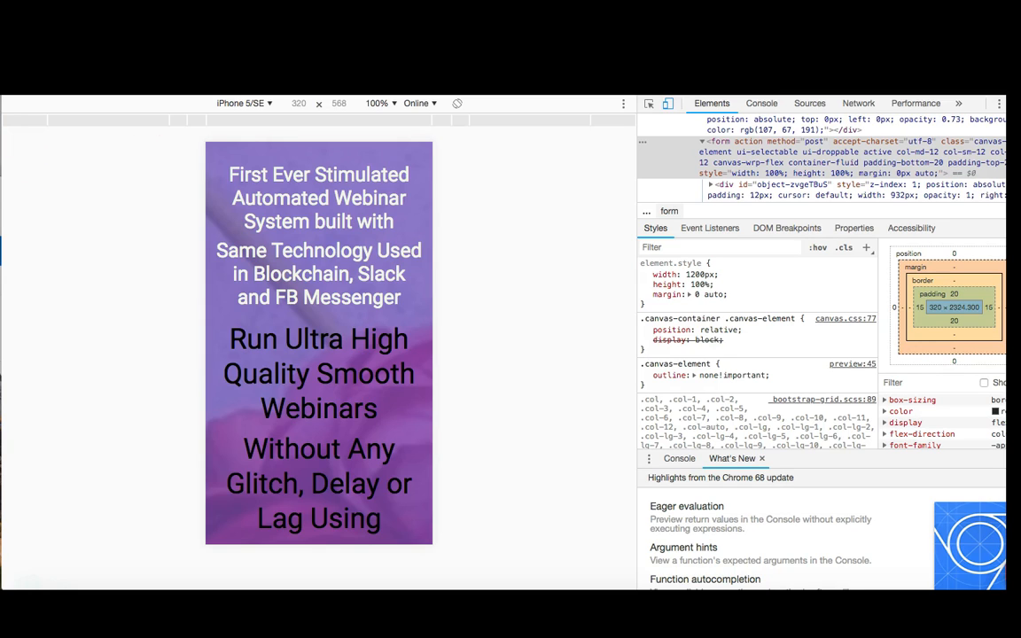
Step: Reload the page preview at iPhone 5/SE size in Chrome and check the mobile layout from the headlines to the Get Instant Access button
{"action": "key", "text": "super+r"}
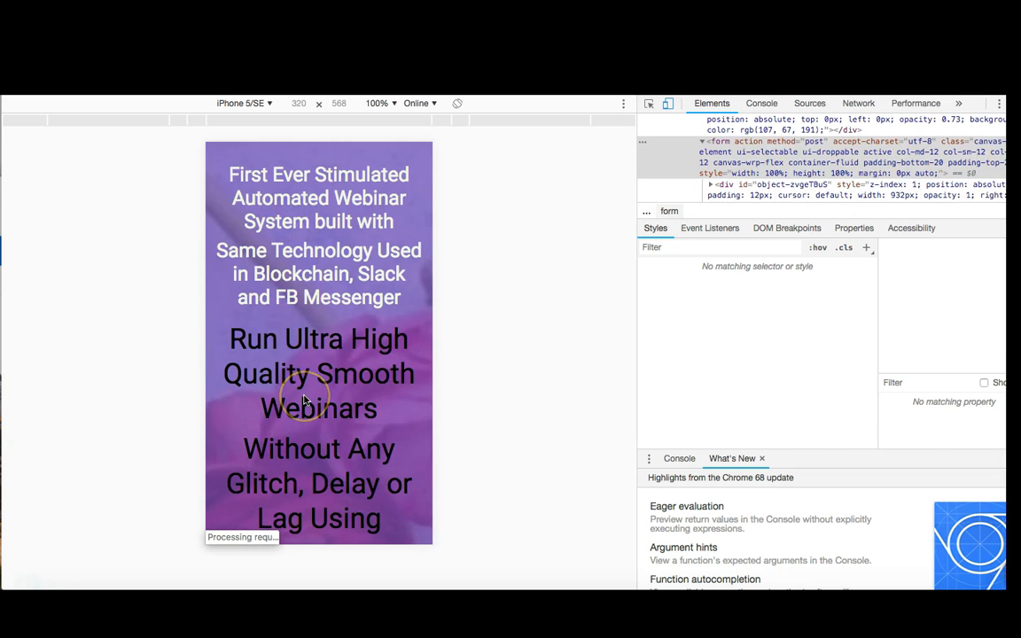
{"action": "scroll", "coordinate": [304, 401], "scroll_direction": "down", "scroll_amount": 1}
{"action": "scroll", "coordinate": [303, 400], "scroll_direction": "down", "scroll_amount": 2}
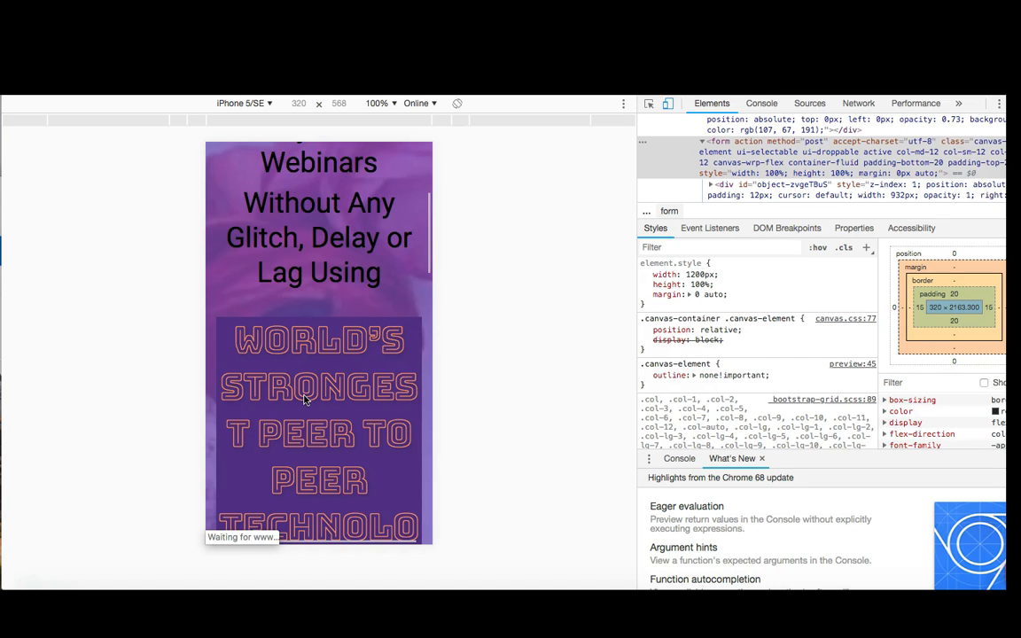
{"action": "scroll", "coordinate": [303, 401], "scroll_direction": "down", "scroll_amount": 2}
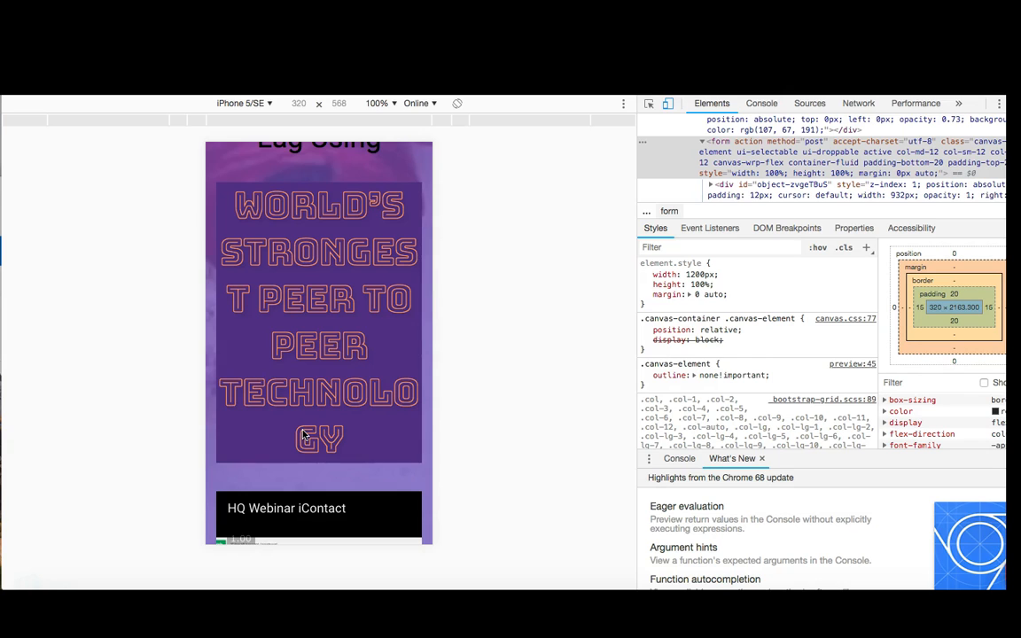
{"action": "scroll", "coordinate": [303, 435], "scroll_direction": "down", "scroll_amount": 3}
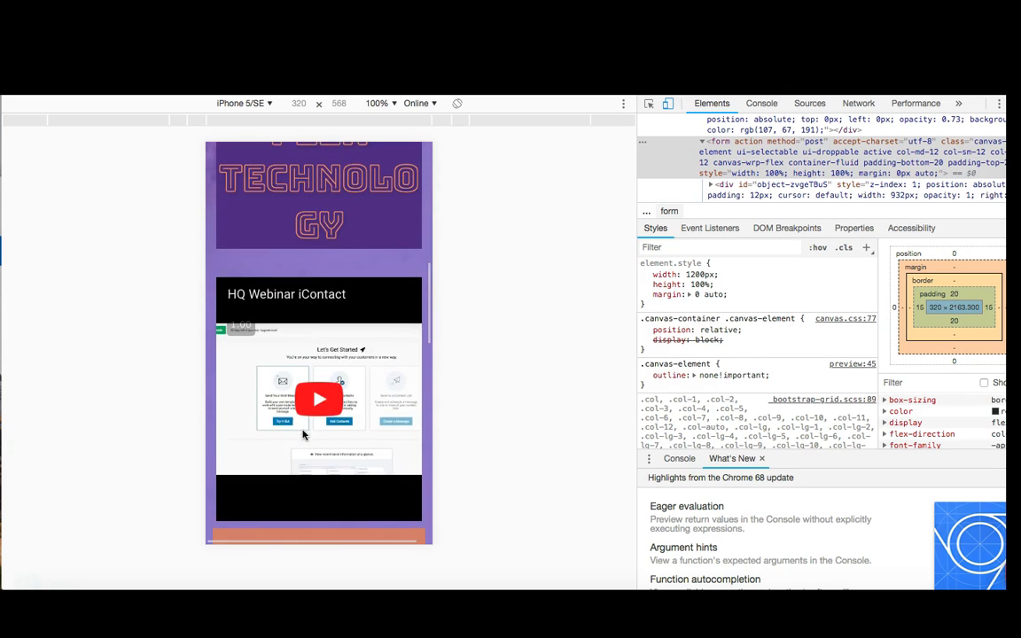
{"action": "scroll", "coordinate": [303, 434], "scroll_direction": "down", "scroll_amount": 5}
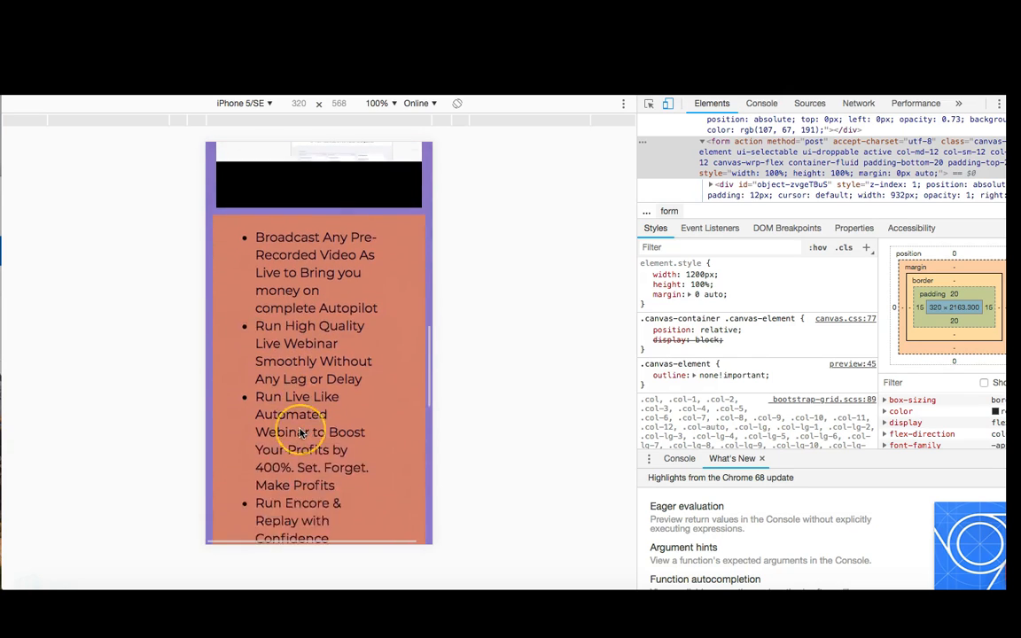
{"action": "scroll", "coordinate": [302, 433], "scroll_direction": "down", "scroll_amount": 1}
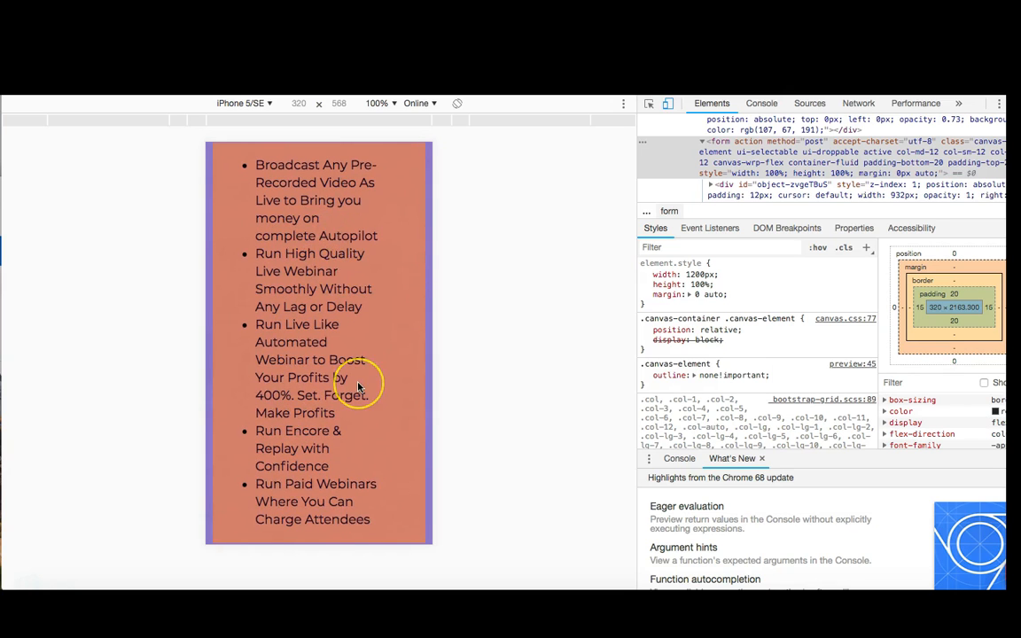
{"action": "scroll", "coordinate": [358, 387], "scroll_direction": "down", "scroll_amount": 3}
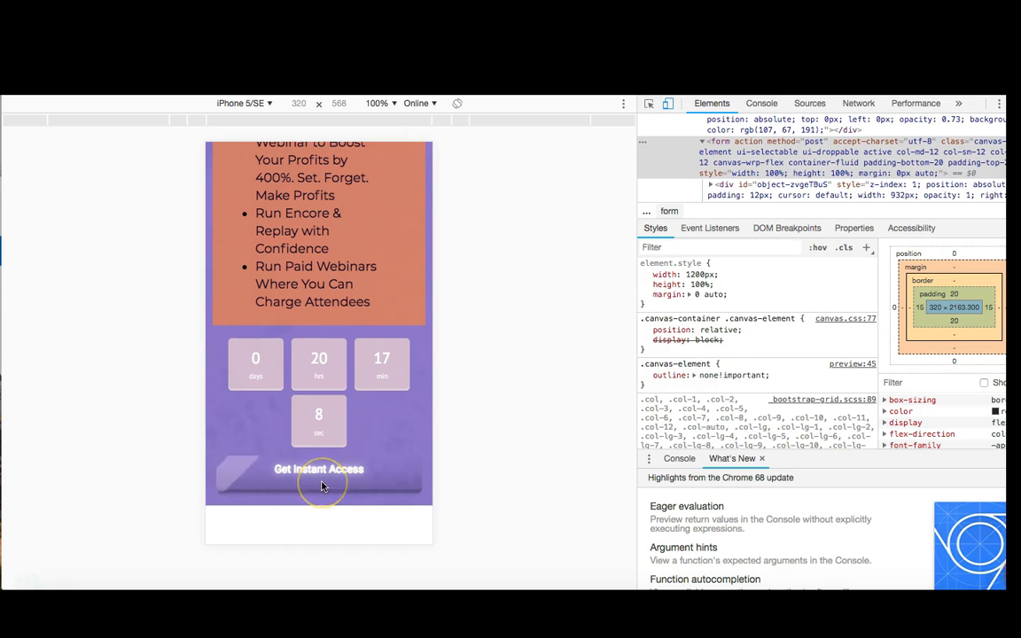
Step: Switch the device preview to iPad and check the page layout from the headlines to the Get Instant Access button
{"action": "left_click", "coordinate": [255, 104]}
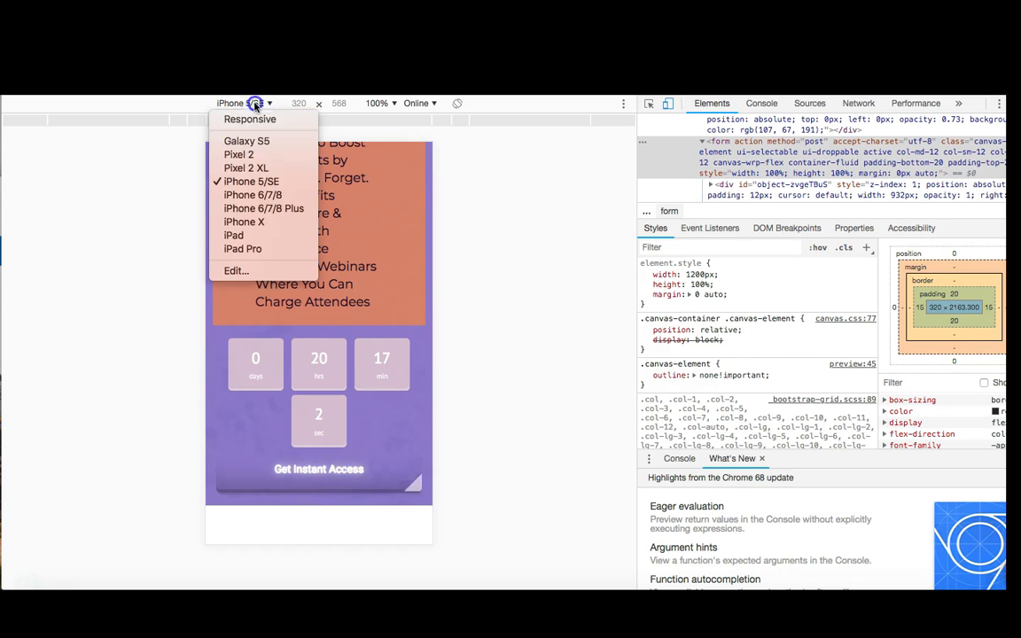
{"action": "left_click", "coordinate": [247, 237]}
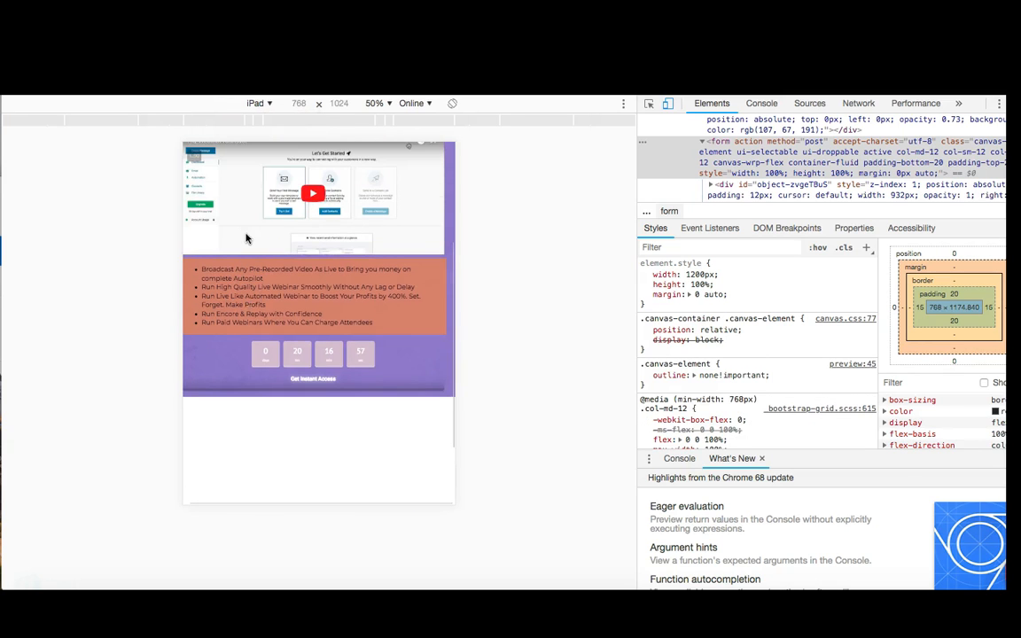
{"action": "scroll", "coordinate": [248, 239], "scroll_direction": "up", "scroll_amount": 4}
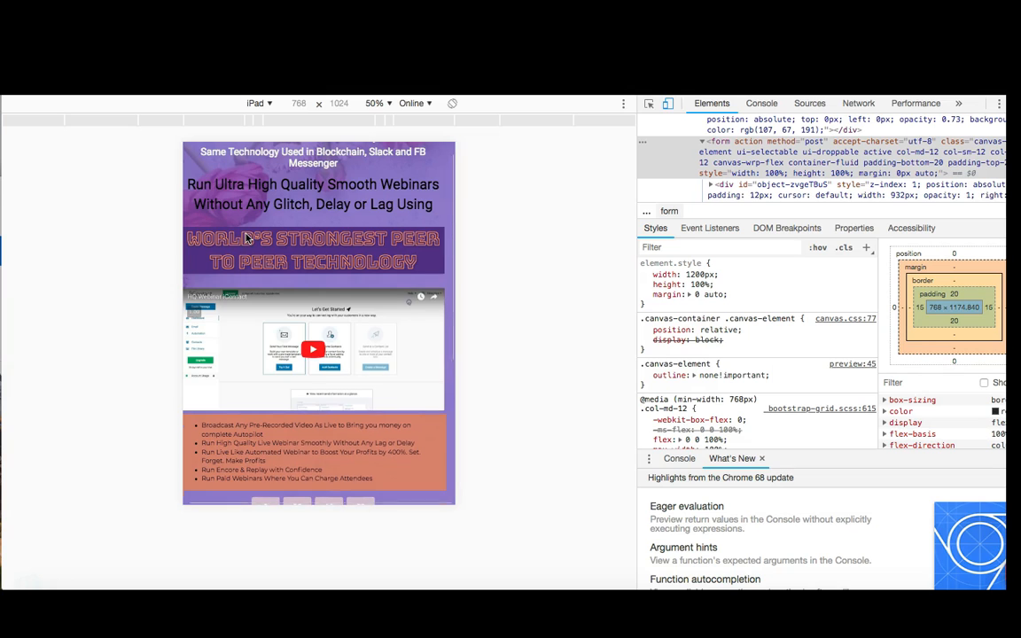
{"action": "scroll", "coordinate": [248, 240], "scroll_direction": "up", "scroll_amount": 1}
{"action": "left_click", "coordinate": [306, 295]}
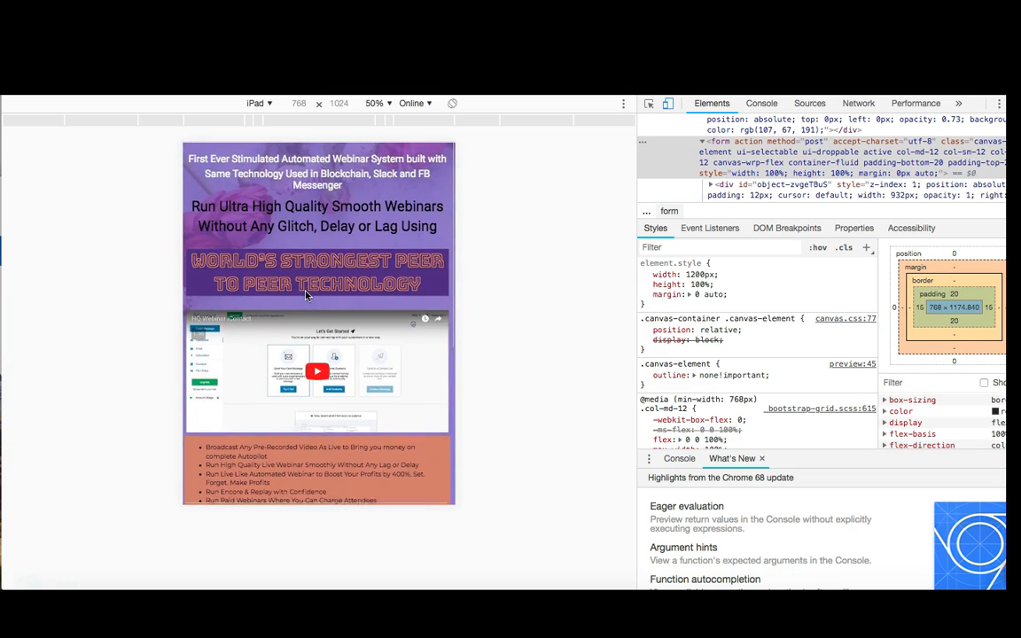
{"action": "scroll", "coordinate": [306, 295], "scroll_direction": "down", "scroll_amount": 4}
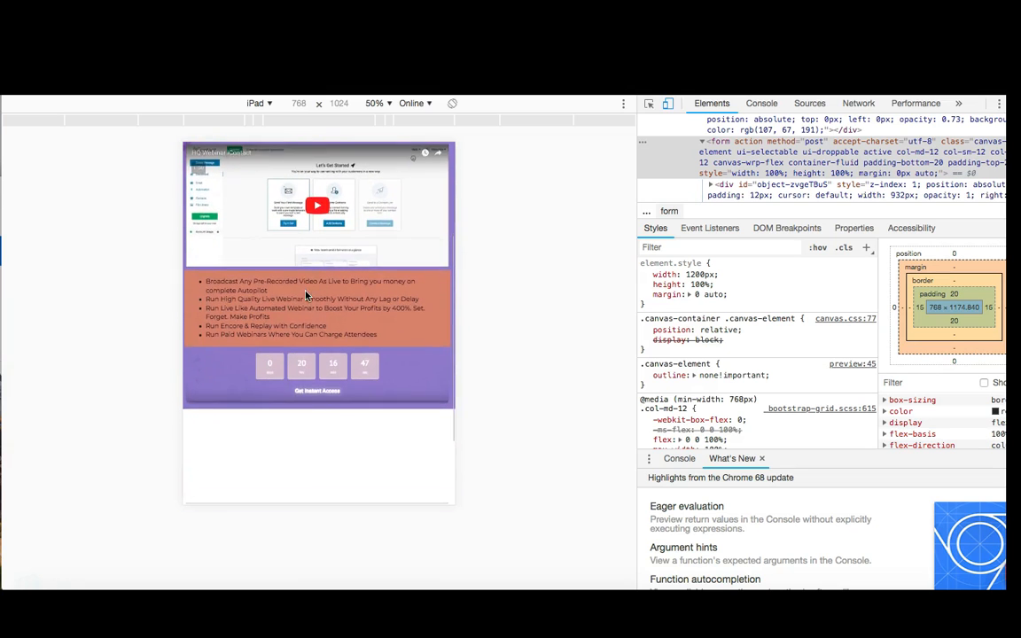
{"action": "scroll", "coordinate": [306, 296], "scroll_direction": "up", "scroll_amount": 2}
{"action": "left_click", "coordinate": [257, 140]}
Step: Switch the device preview to iPhone X and check the stacked layout down to the Get Instant Access button
{"action": "left_click", "coordinate": [268, 104]}
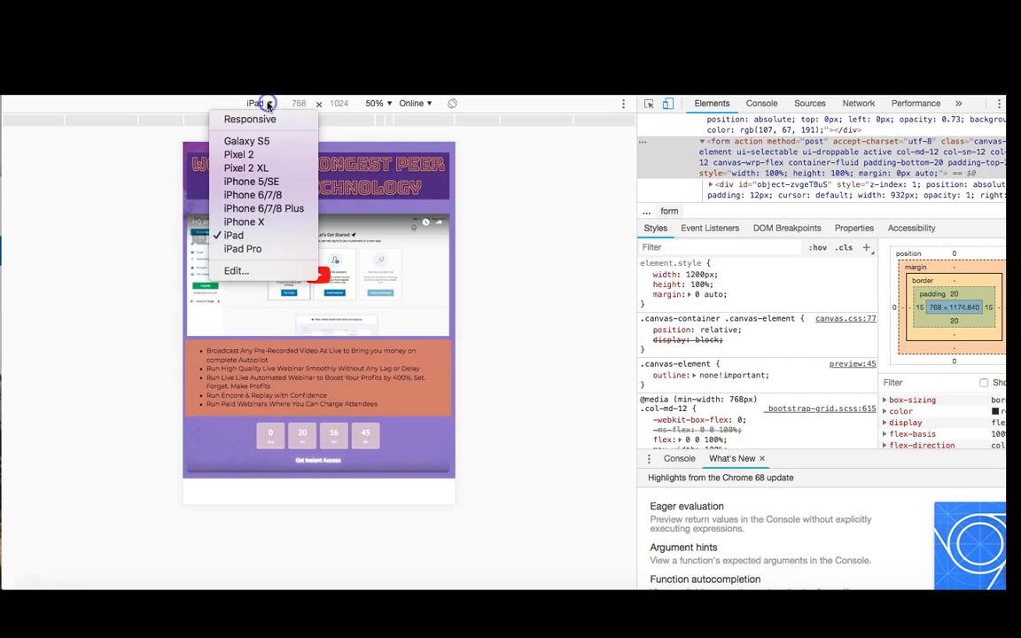
{"action": "left_click", "coordinate": [252, 222]}
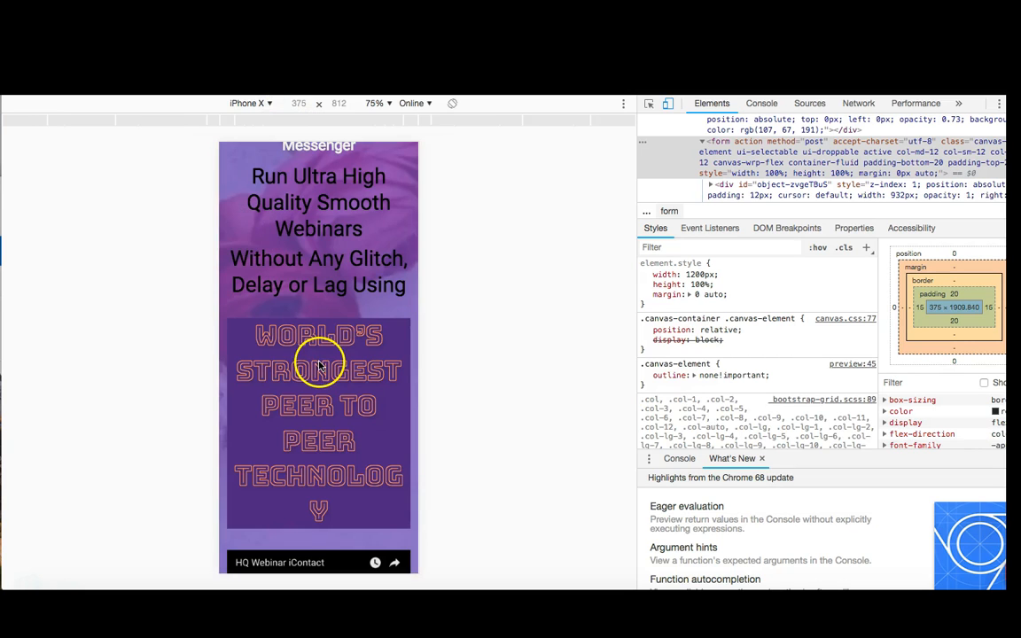
{"action": "scroll", "coordinate": [315, 386], "scroll_direction": "down", "scroll_amount": 3}
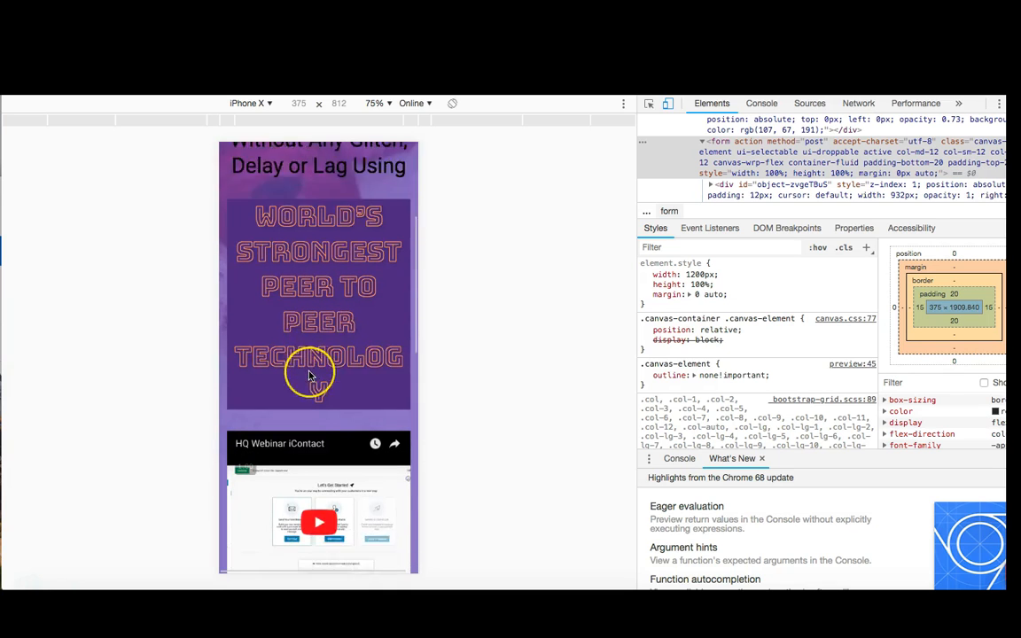
{"action": "scroll", "coordinate": [310, 372], "scroll_direction": "down", "scroll_amount": 4}
{"action": "scroll", "coordinate": [319, 350], "scroll_direction": "up", "scroll_amount": 3}
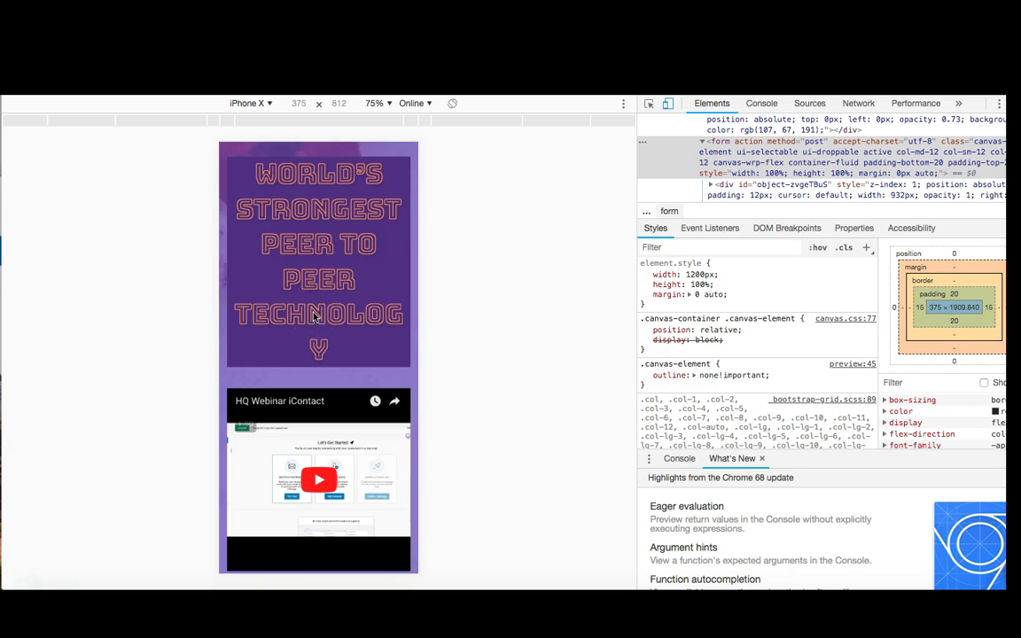
{"action": "scroll", "coordinate": [314, 318], "scroll_direction": "down", "scroll_amount": 4}
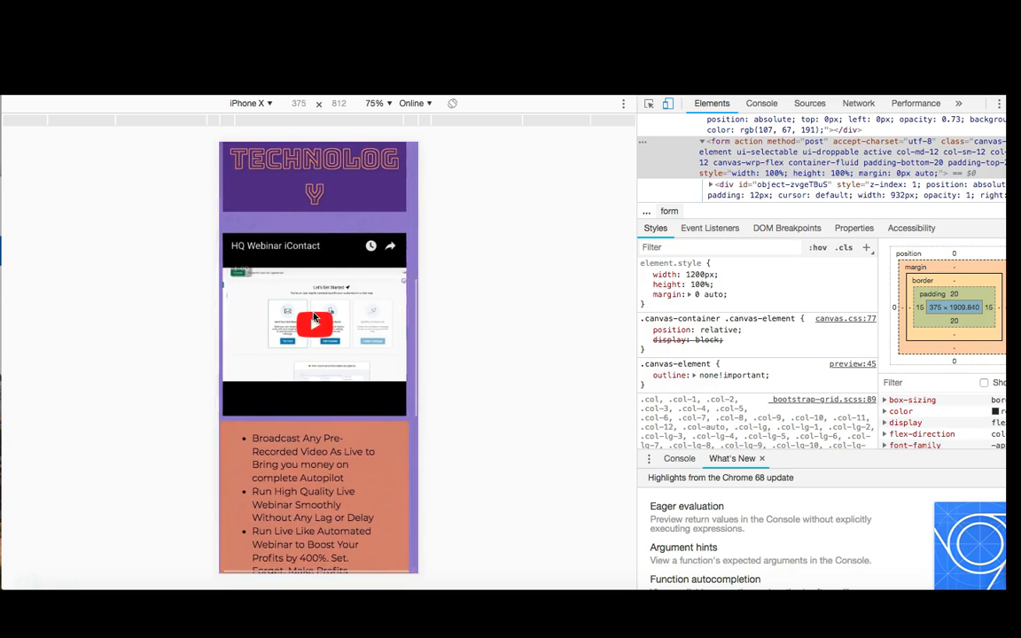
{"action": "scroll", "coordinate": [313, 328], "scroll_direction": "down", "scroll_amount": 4}
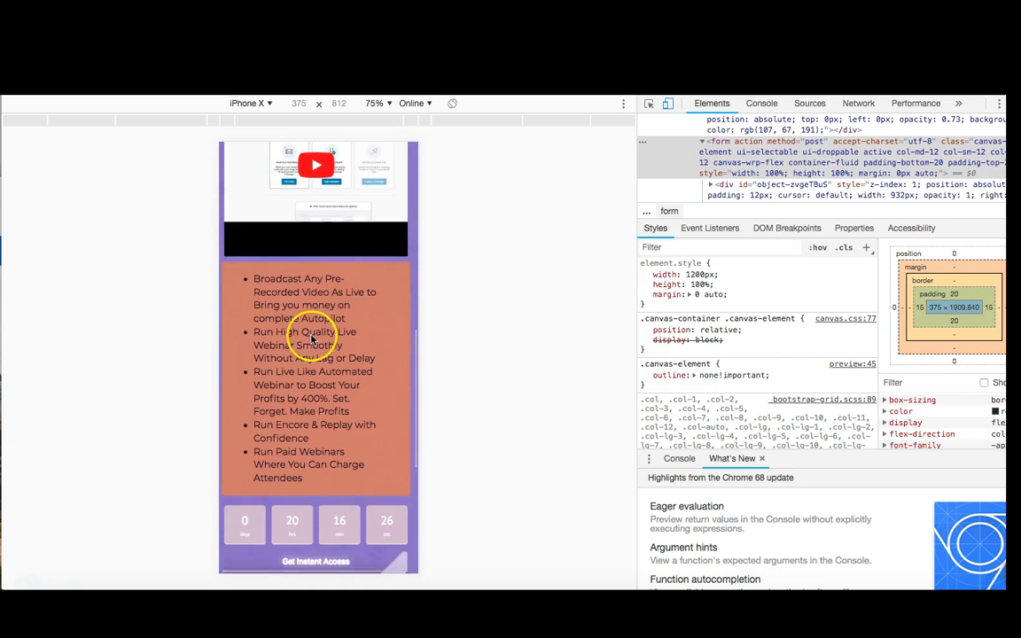
{"action": "scroll", "coordinate": [306, 373], "scroll_direction": "down", "scroll_amount": 3}
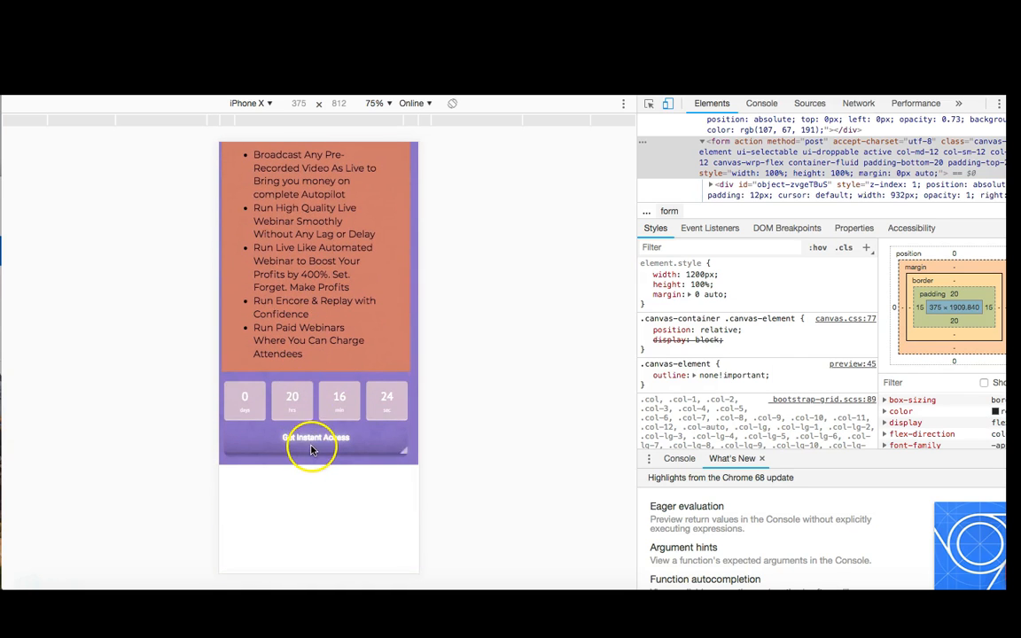
Step: Return to the Xfunnels editor and examine the index numbers on the headlines, video, bullet box, countdown timer and access button
{"action": "left_click", "coordinate": [328, 431]}
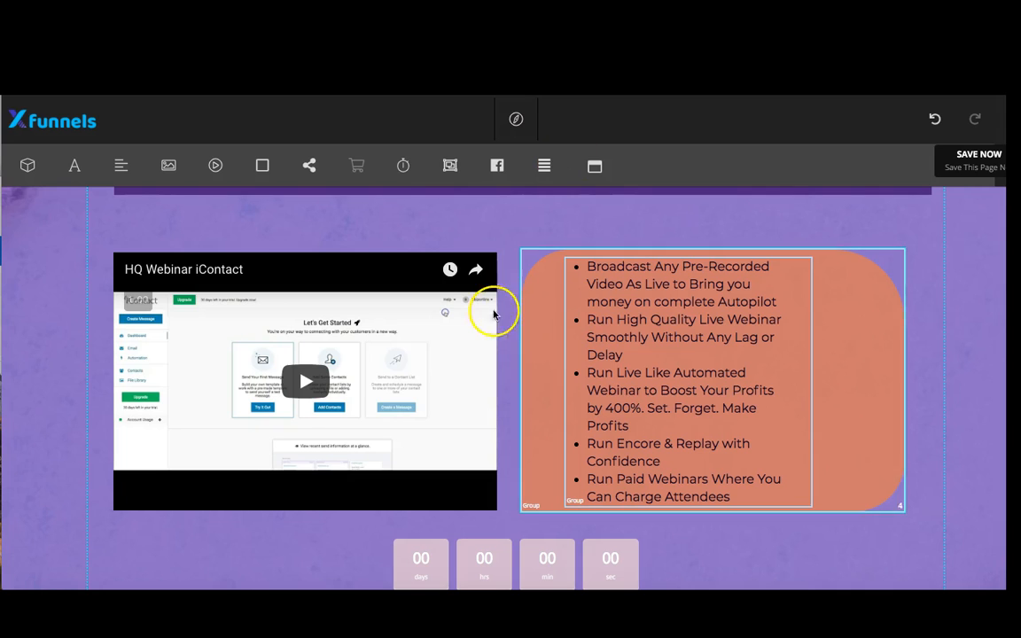
{"action": "scroll", "coordinate": [464, 308], "scroll_direction": "up", "scroll_amount": 3}
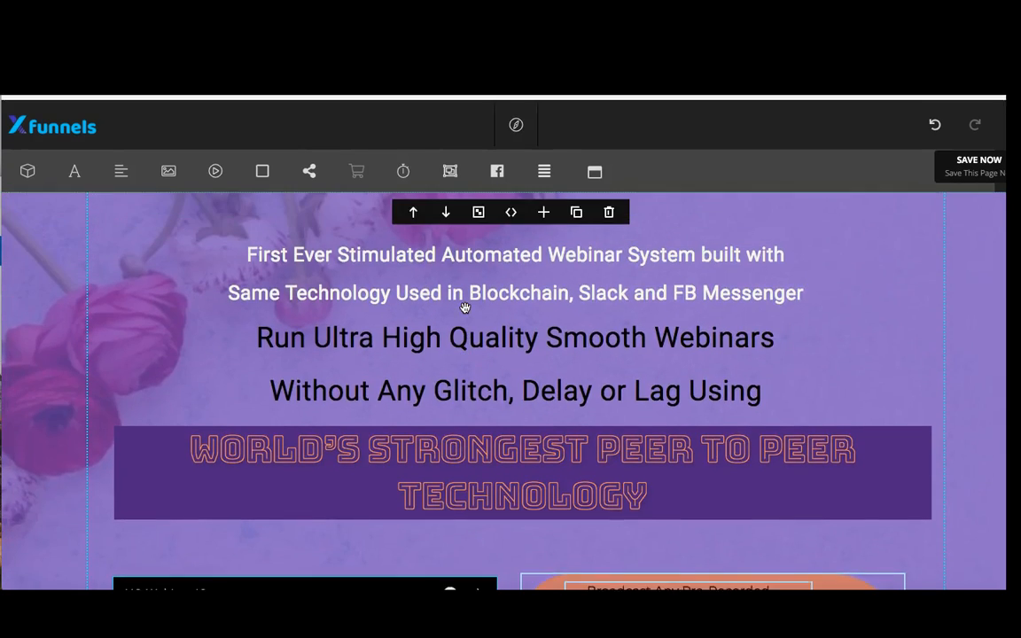
{"action": "scroll", "coordinate": [465, 307], "scroll_direction": "down", "scroll_amount": 3}
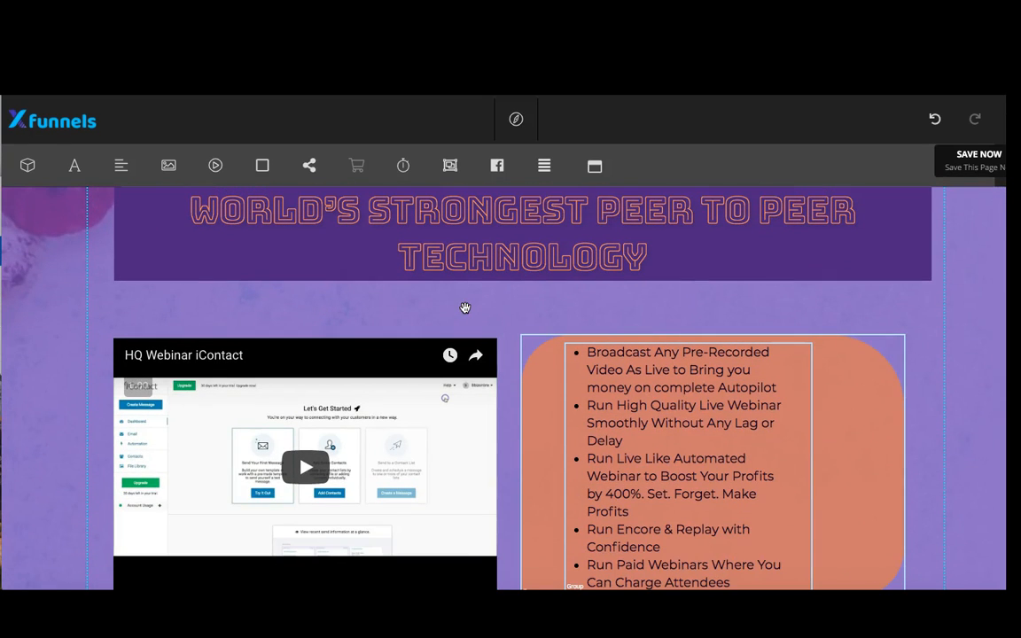
{"action": "scroll", "coordinate": [465, 307], "scroll_direction": "up", "scroll_amount": 3}
{"action": "scroll", "coordinate": [465, 308], "scroll_direction": "down", "scroll_amount": 4}
{"action": "left_click", "coordinate": [547, 352]}
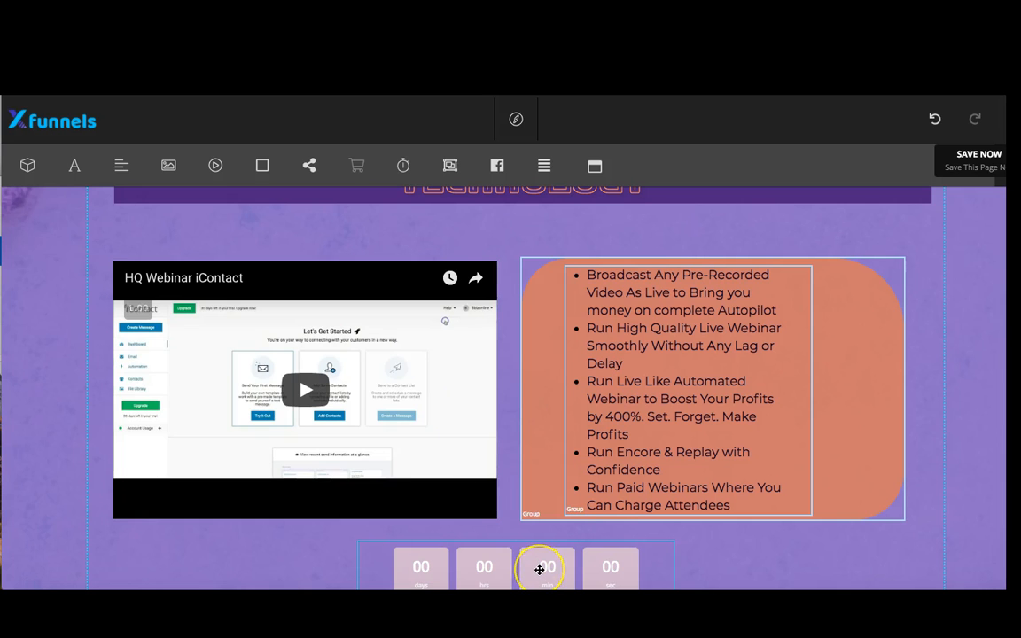
{"action": "scroll", "coordinate": [540, 566], "scroll_direction": "down", "scroll_amount": 3}
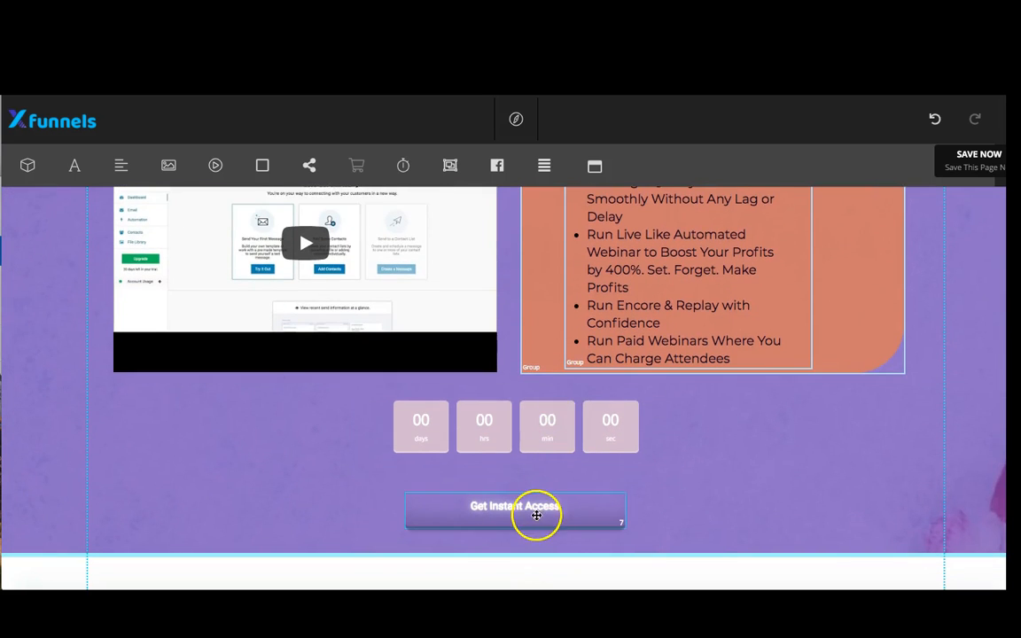
{"action": "scroll", "coordinate": [474, 322], "scroll_direction": "up", "scroll_amount": 5}
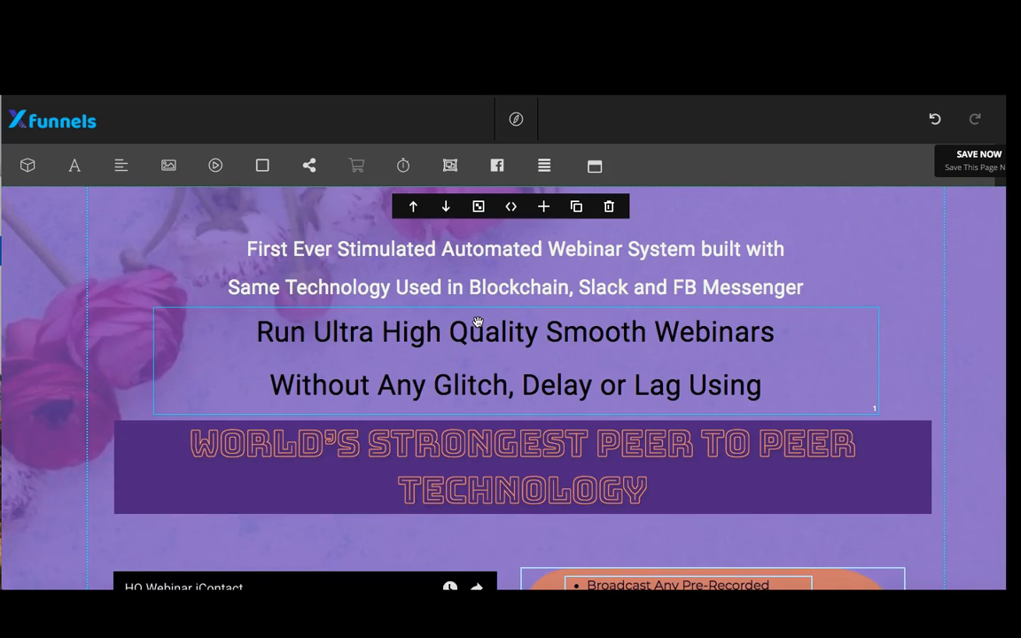
{"action": "left_click", "coordinate": [488, 274]}
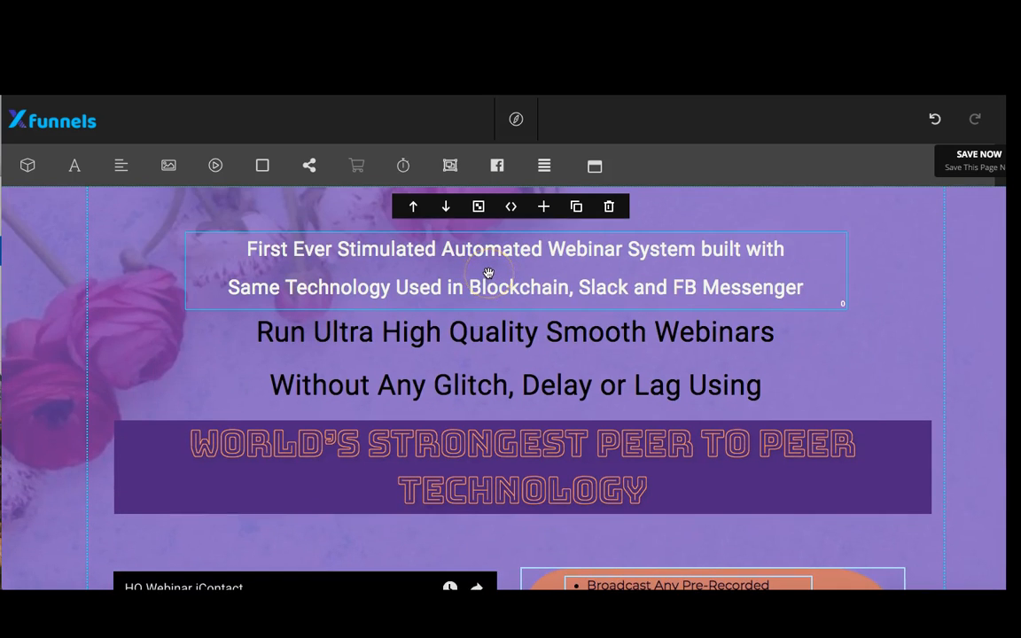
{"action": "scroll", "coordinate": [489, 274], "scroll_direction": "down", "scroll_amount": 6}
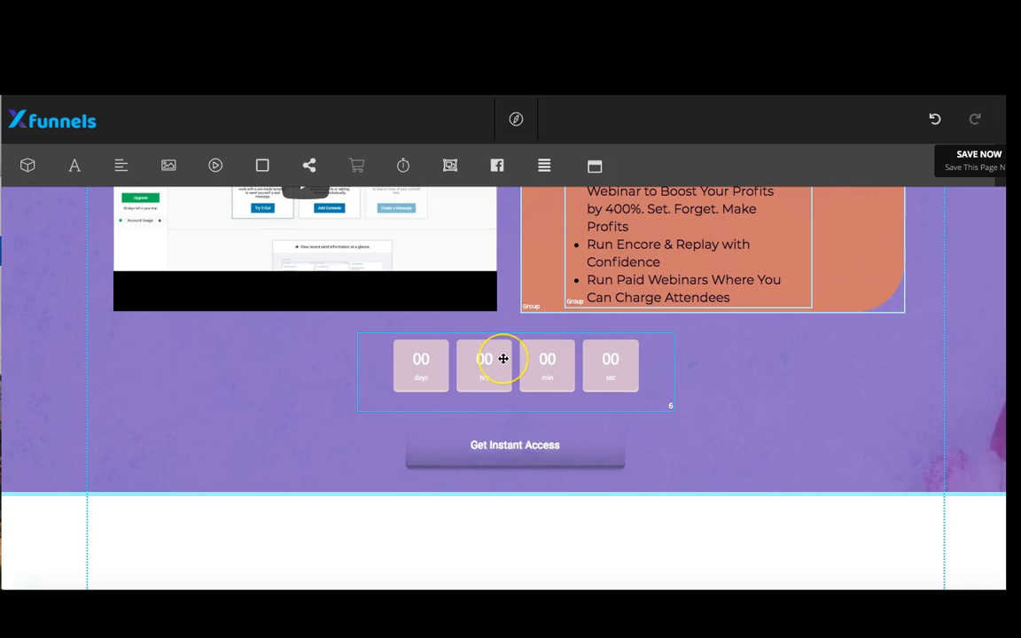
Step: Swap the Get Instant Access button and countdown timer so the button sits above the timer, and centre both horizontally
{"action": "left_click_drag", "start_coordinate": [569, 361], "coordinate": [534, 490]}
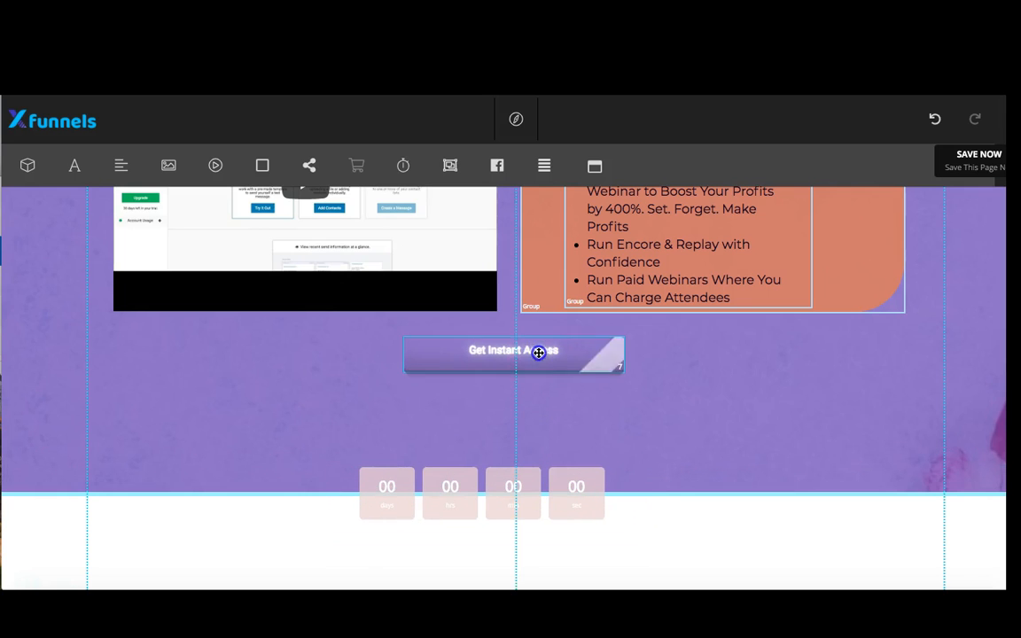
{"action": "left_click_drag", "start_coordinate": [518, 481], "coordinate": [540, 416]}
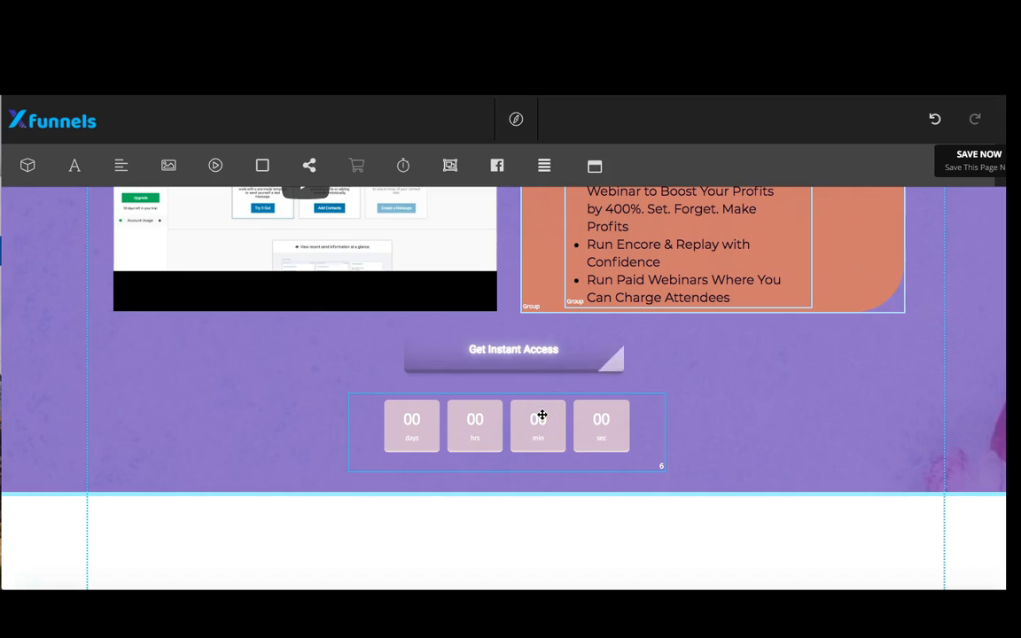
{"action": "left_click", "coordinate": [622, 371]}
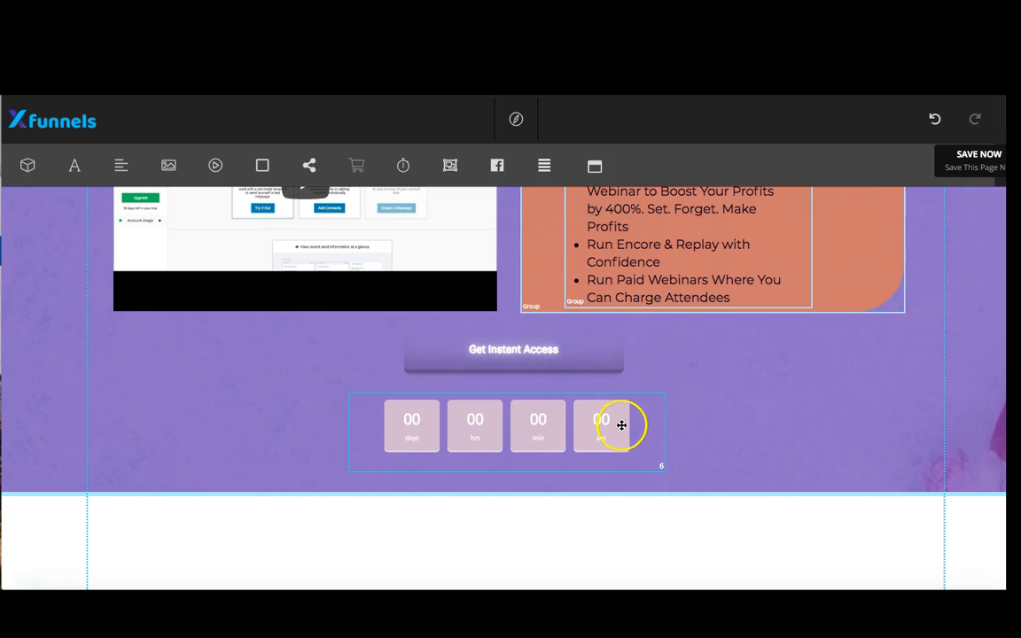
{"action": "left_click", "coordinate": [540, 419]}
{"action": "left_click", "coordinate": [544, 165]}
{"action": "left_click", "coordinate": [507, 350]}
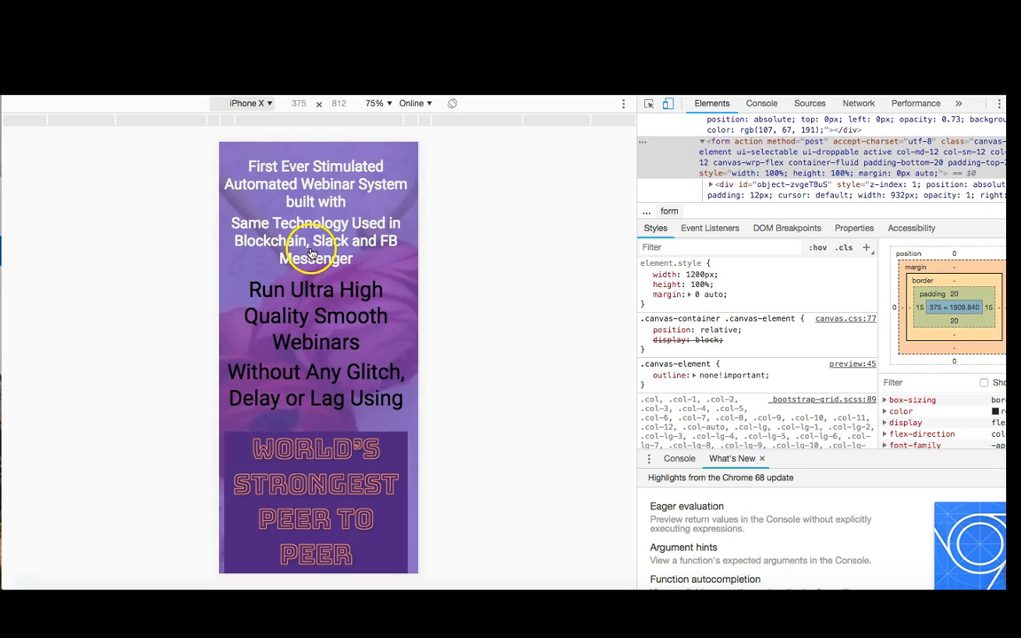
Step: Check the element order in the iPhone X preview and set the Get Instant Access button's object index to 6
{"action": "scroll", "coordinate": [326, 370], "scroll_direction": "down", "scroll_amount": 15}
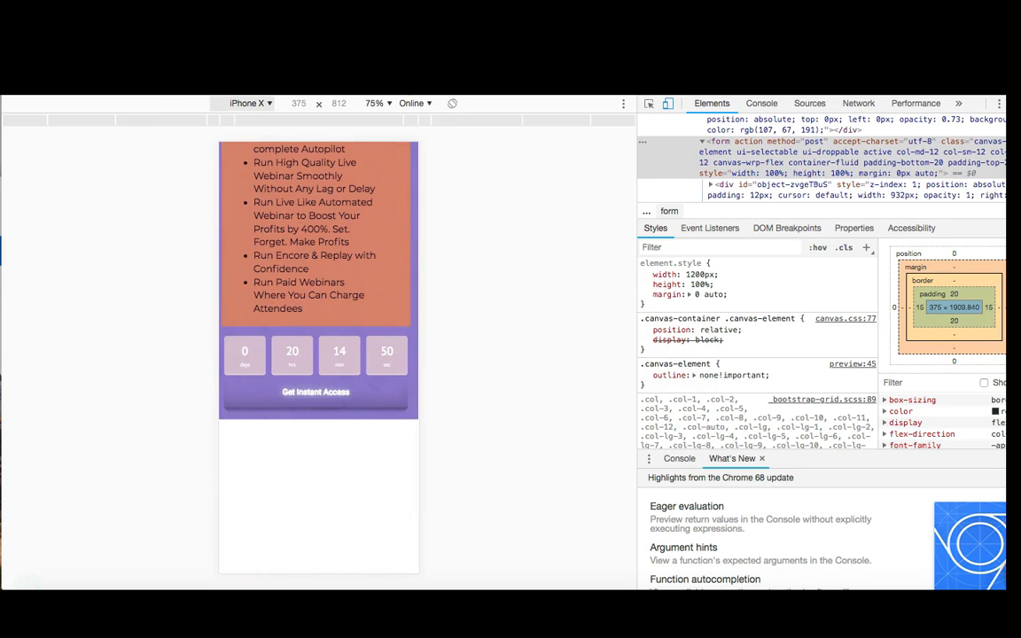
{"action": "left_click", "coordinate": [316, 392]}
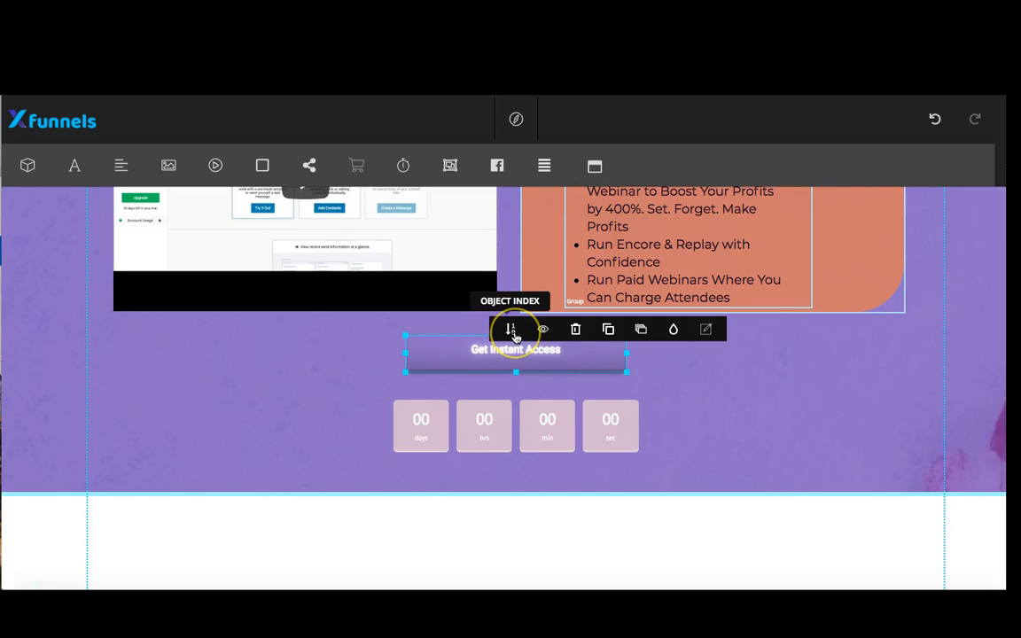
{"action": "left_click_drag", "start_coordinate": [532, 327], "coordinate": [507, 329]}
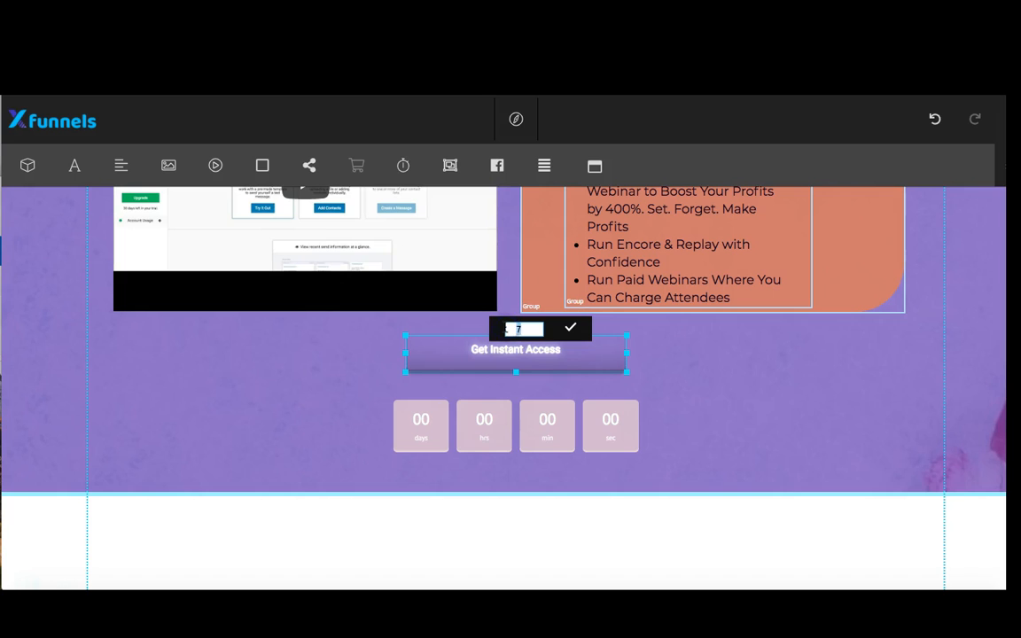
{"action": "type", "text": "6"}
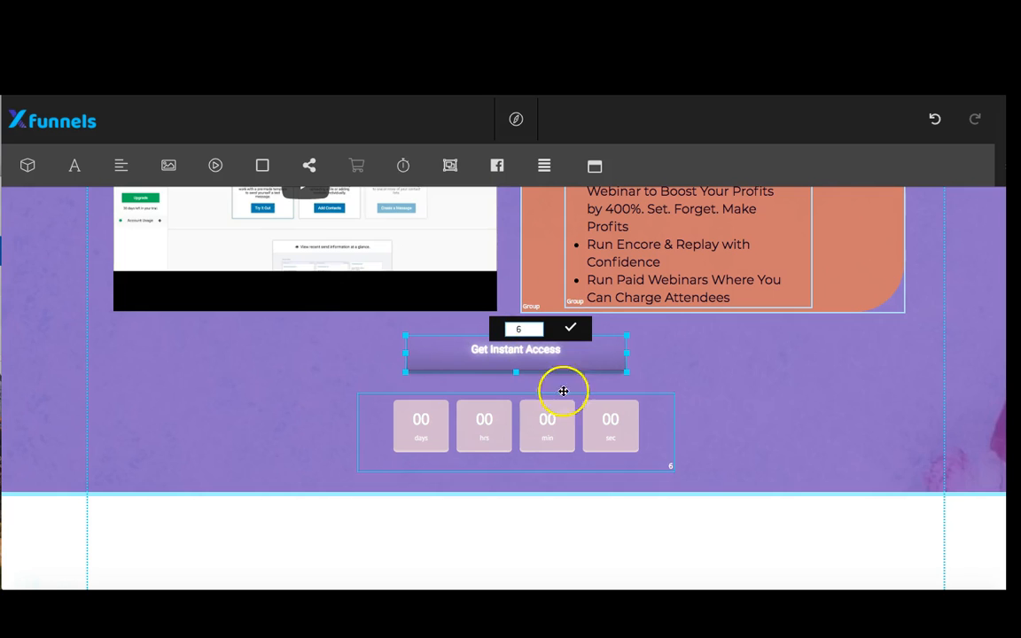
Step: Set the countdown timer's object index to 7 and check the new element order in the iPhone X preview
{"action": "left_click", "coordinate": [555, 428]}
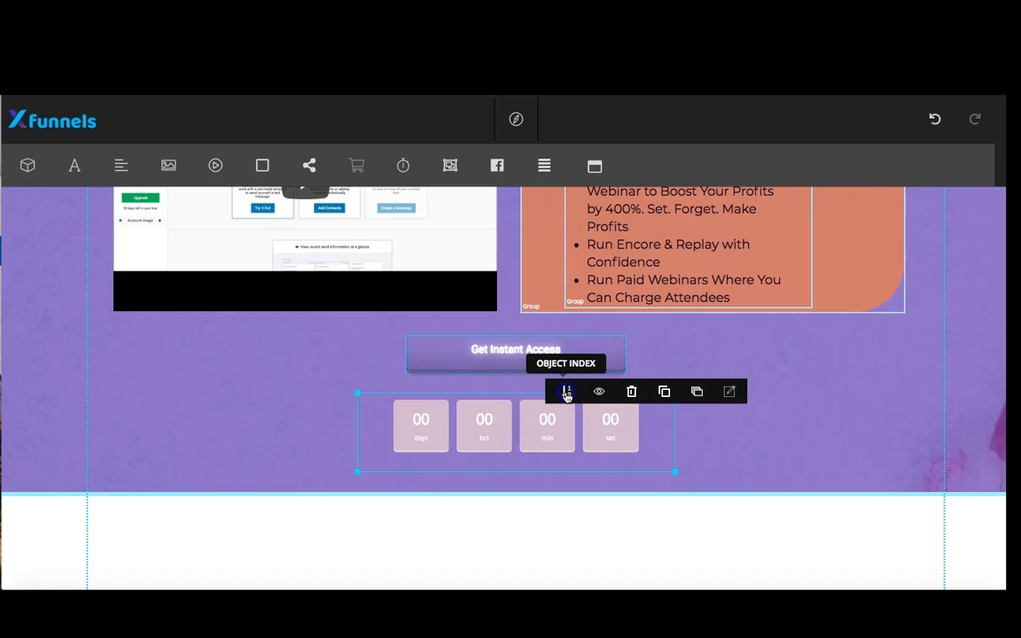
{"action": "left_click", "coordinate": [567, 392]}
{"action": "left_click_drag", "start_coordinate": [594, 393], "coordinate": [538, 394]}
{"action": "type", "text": "7"}
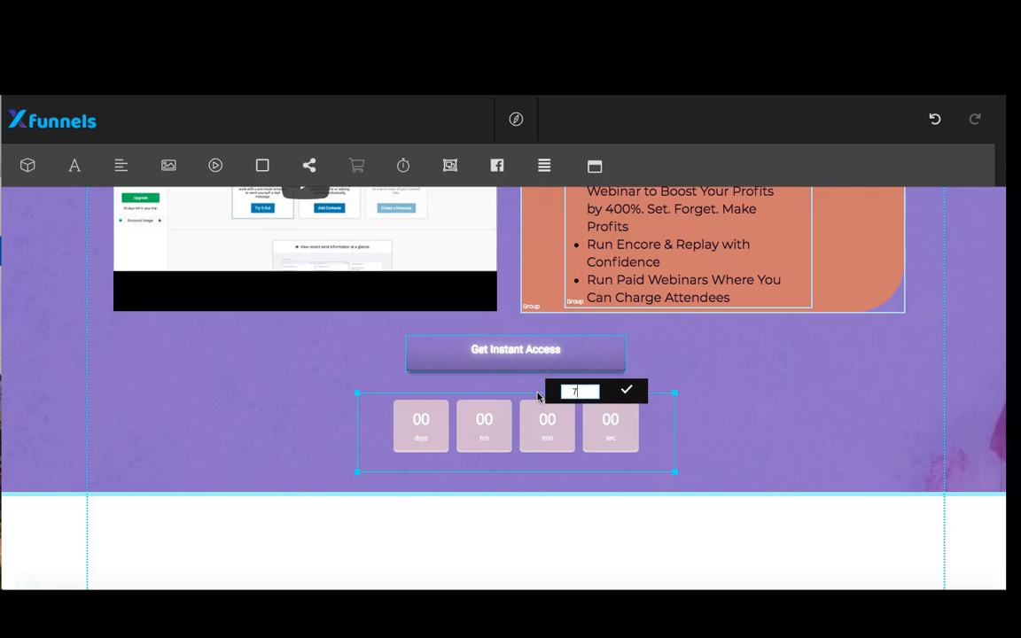
{"action": "left_click", "coordinate": [626, 393]}
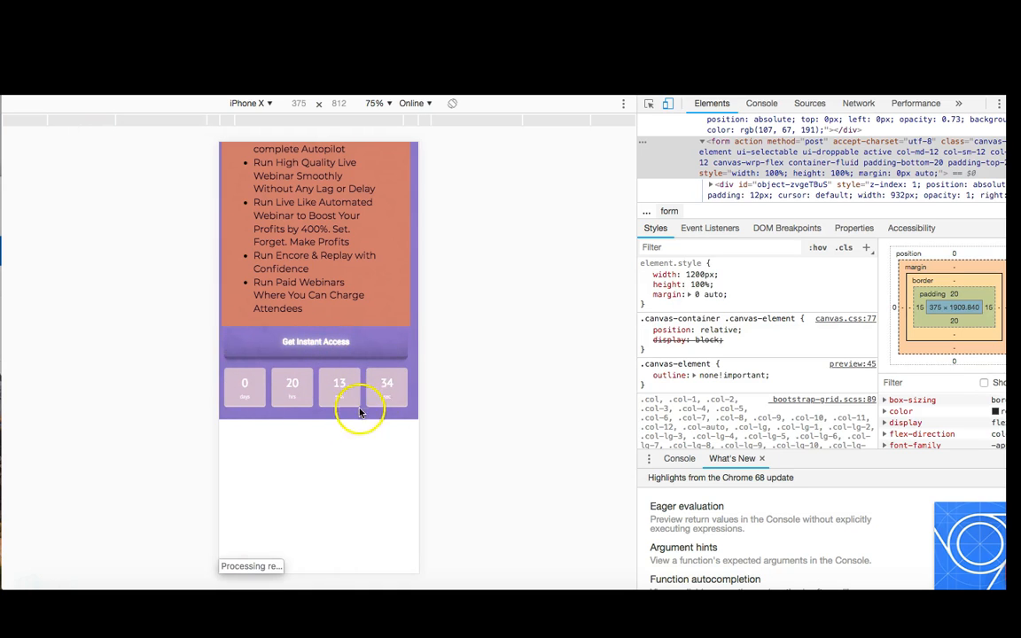
{"action": "left_click", "coordinate": [351, 350]}
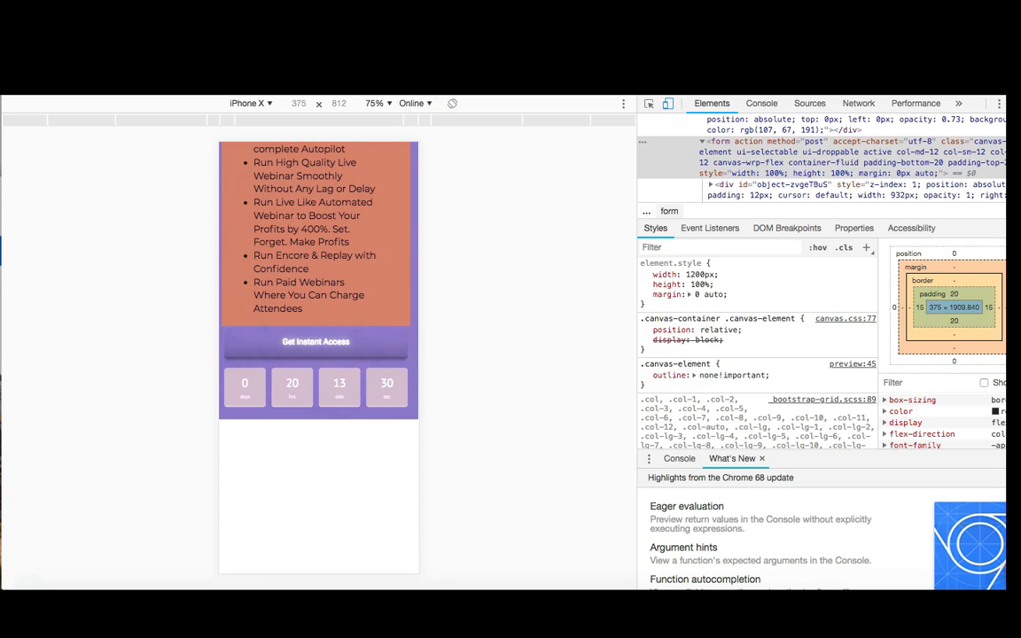
Step: Return to the editor, move the countdown timer back above the Get Instant Access button, and centre both horizontally
{"action": "key", "text": "ctrl+shift+Tab"}
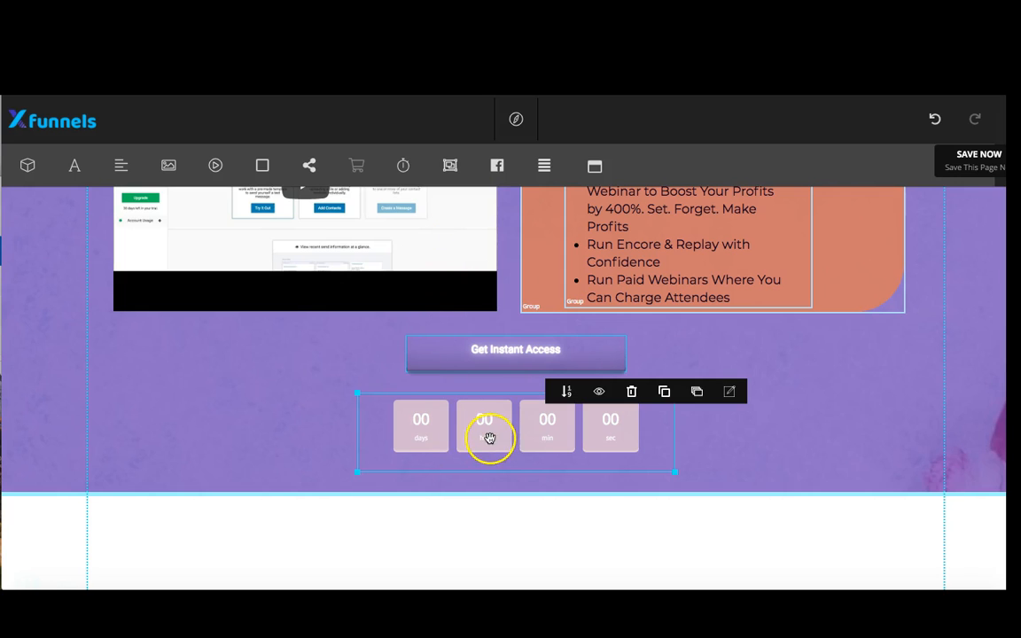
{"action": "mouse_move", "coordinate": [490, 439]}
{"action": "left_mouse_down"}
{"action": "mouse_move", "coordinate": [485, 336]}
{"action": "mouse_move", "coordinate": [504, 444]}
{"action": "left_mouse_up"}
{"action": "left_click_drag", "start_coordinate": [503, 331], "coordinate": [503, 365]}
{"action": "left_click", "coordinate": [544, 165]}
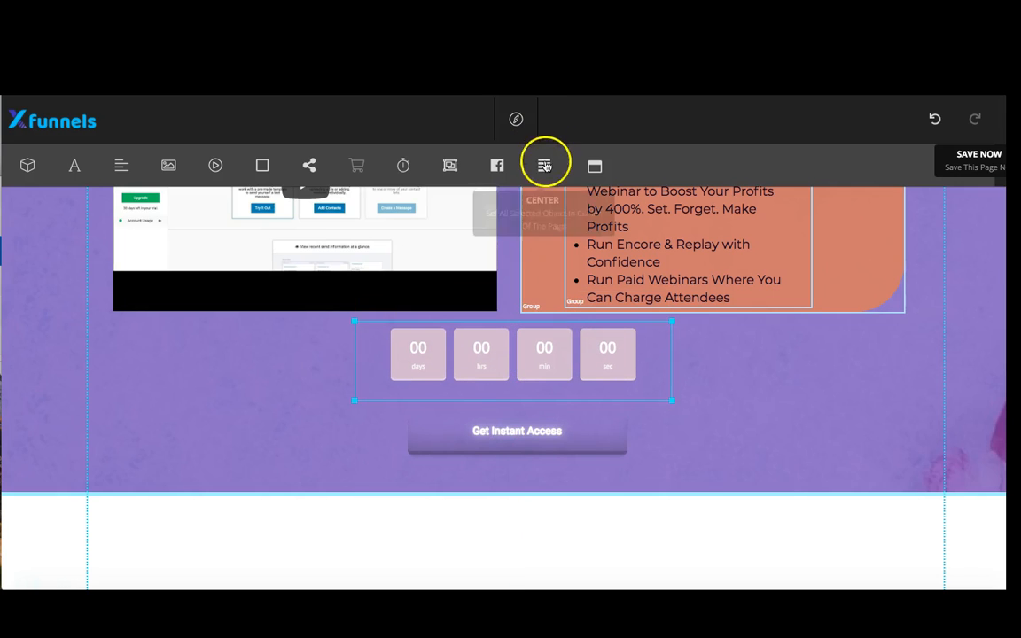
{"action": "left_click", "coordinate": [518, 351]}
{"action": "left_click", "coordinate": [506, 428]}
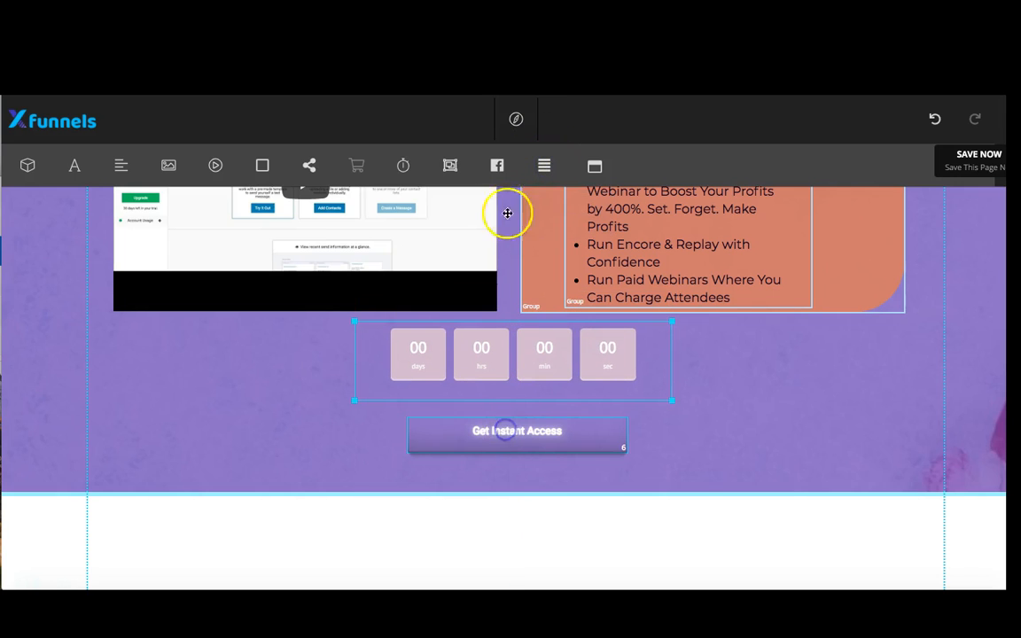
{"action": "left_click", "coordinate": [545, 165]}
Step: Preview the page and reload the iPhone X view to check the order of the access button and countdown timer
{"action": "left_click", "coordinate": [517, 124]}
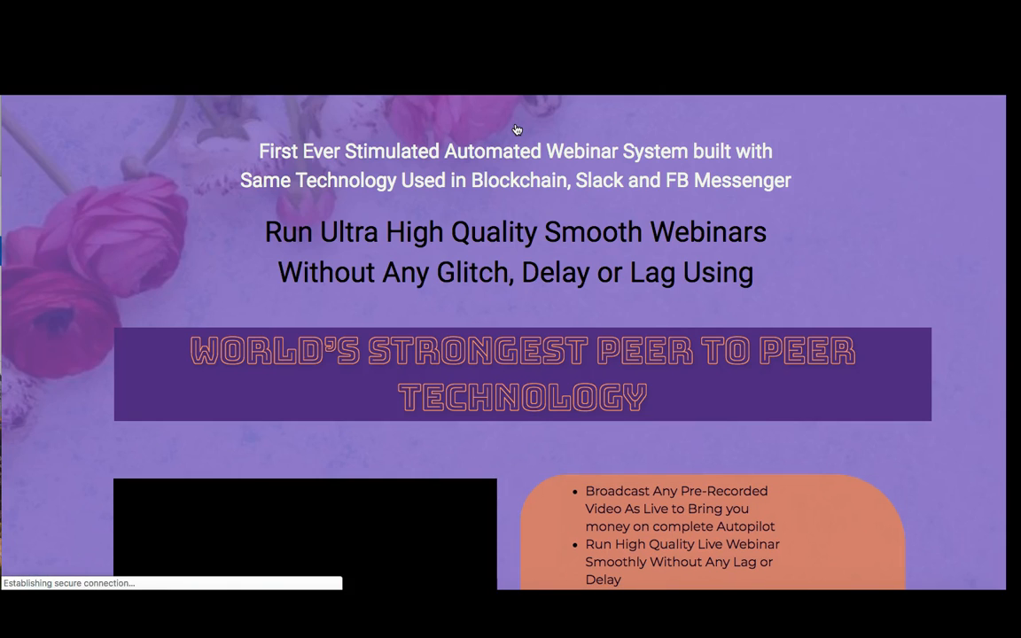
{"action": "scroll", "coordinate": [517, 129], "scroll_direction": "down", "scroll_amount": 5}
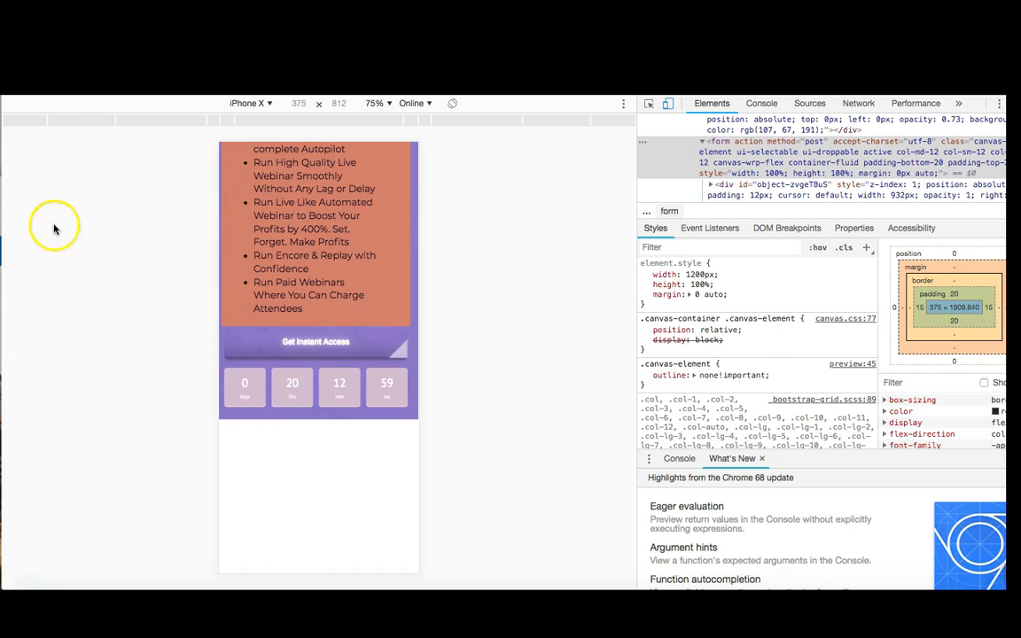
{"action": "key", "text": "super+r"}
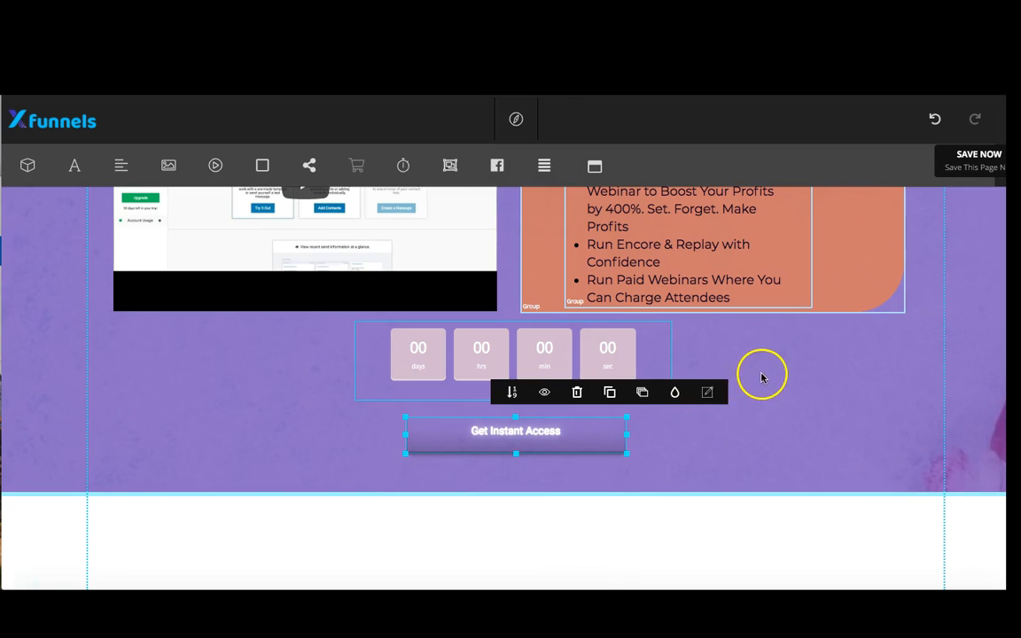
Step: Check the countdown timer's index in the editor and set the orange bullet box's object index to 5
{"action": "left_click", "coordinate": [627, 358]}
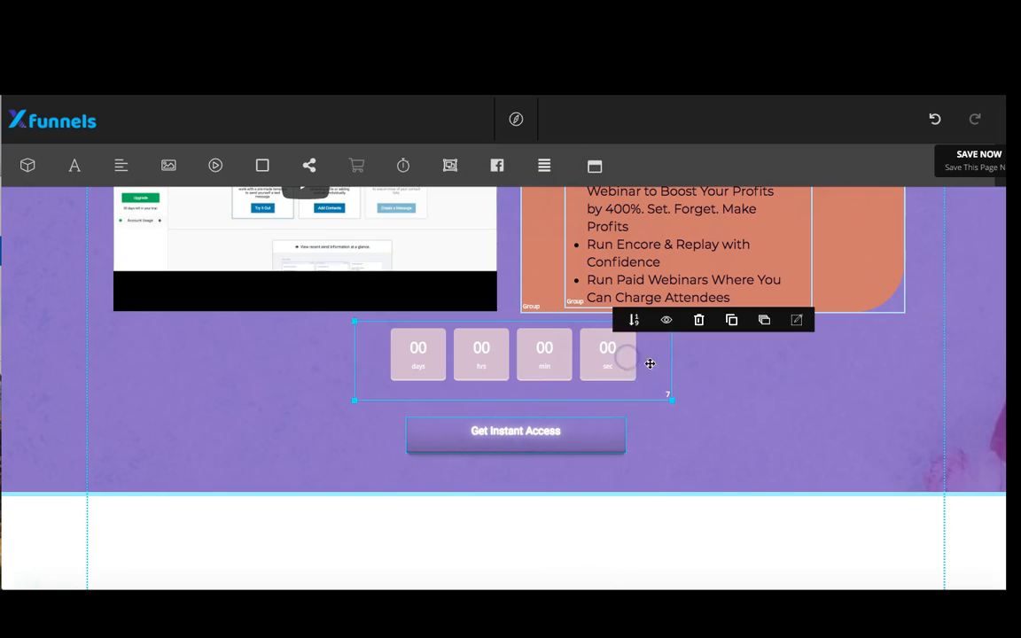
{"action": "left_click", "coordinate": [811, 407]}
{"action": "scroll", "coordinate": [811, 409], "scroll_direction": "up", "scroll_amount": 3}
{"action": "left_click", "coordinate": [775, 458]}
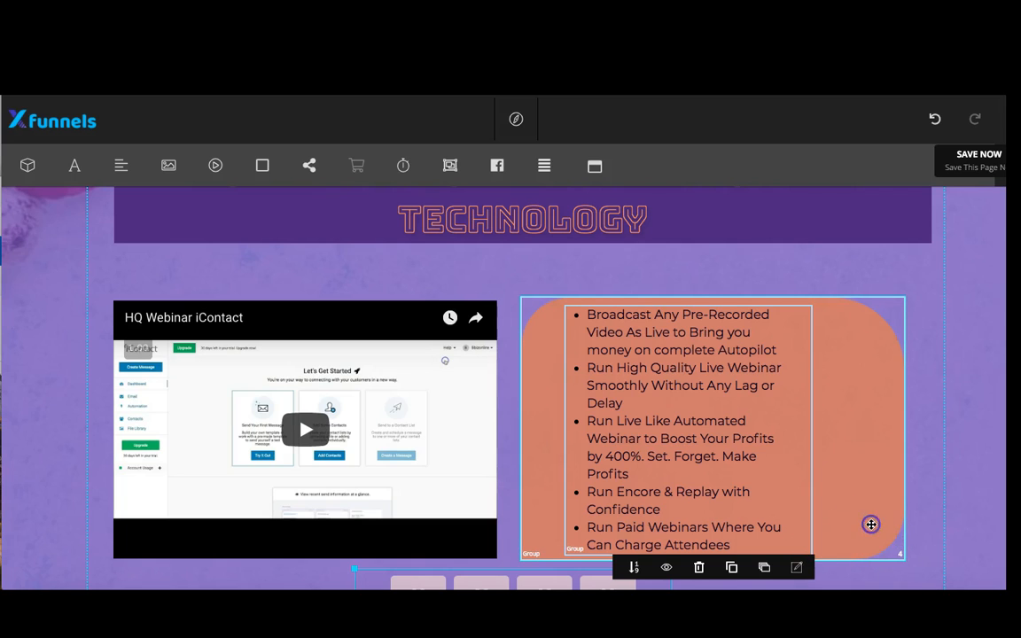
{"action": "left_click", "coordinate": [872, 525]}
{"action": "left_click", "coordinate": [875, 485]}
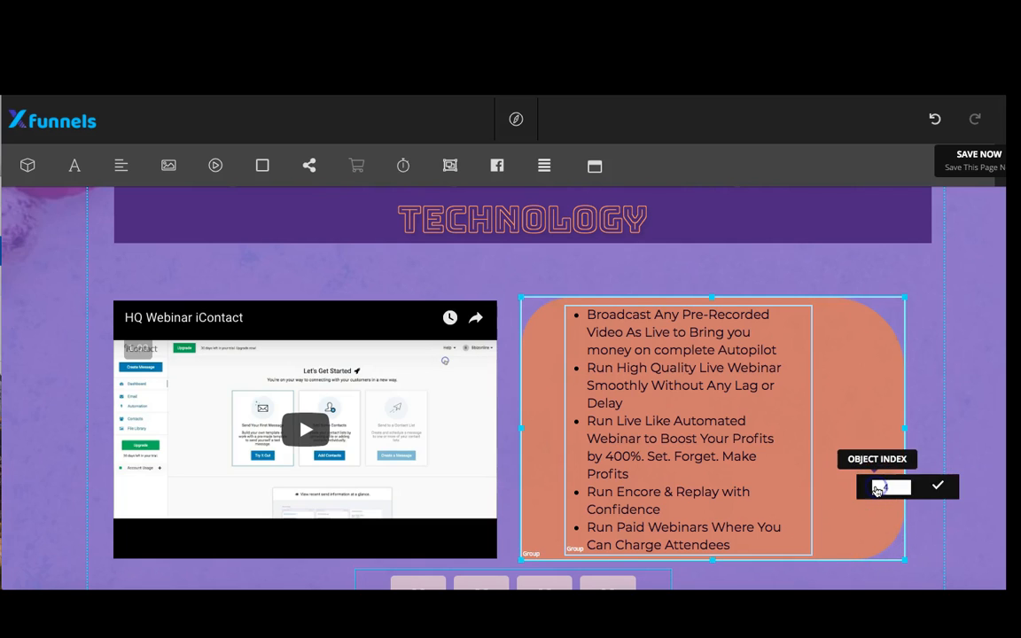
{"action": "double_click", "coordinate": [891, 489]}
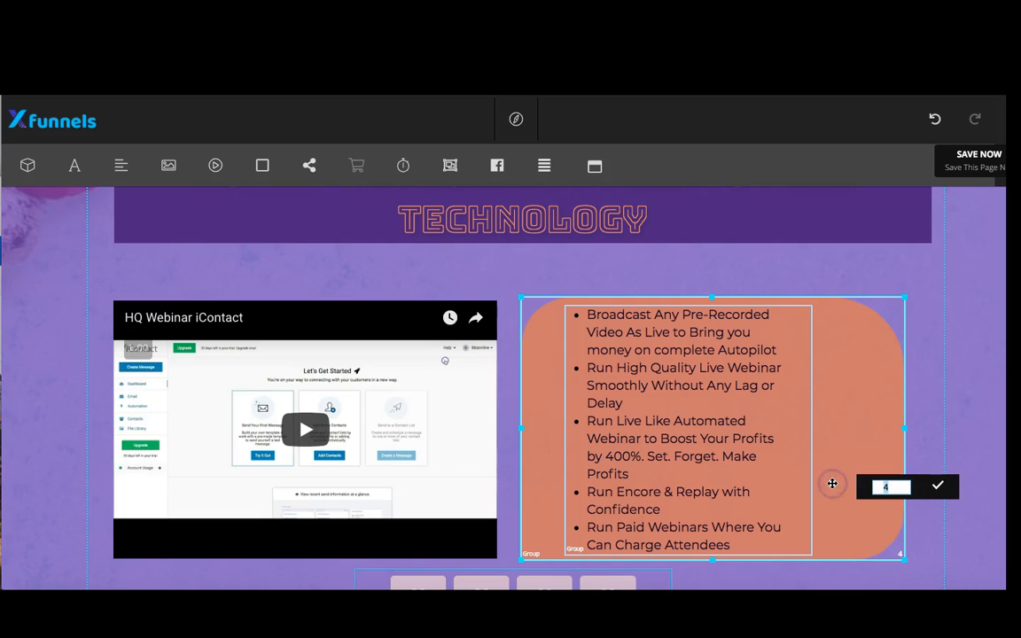
{"action": "type", "text": "5"}
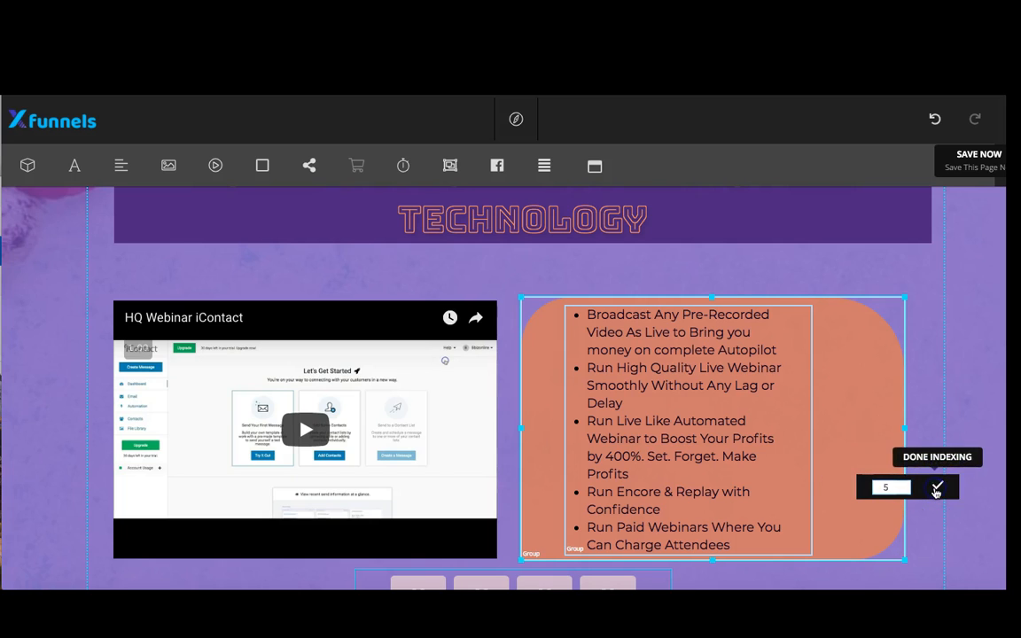
{"action": "left_click", "coordinate": [937, 489]}
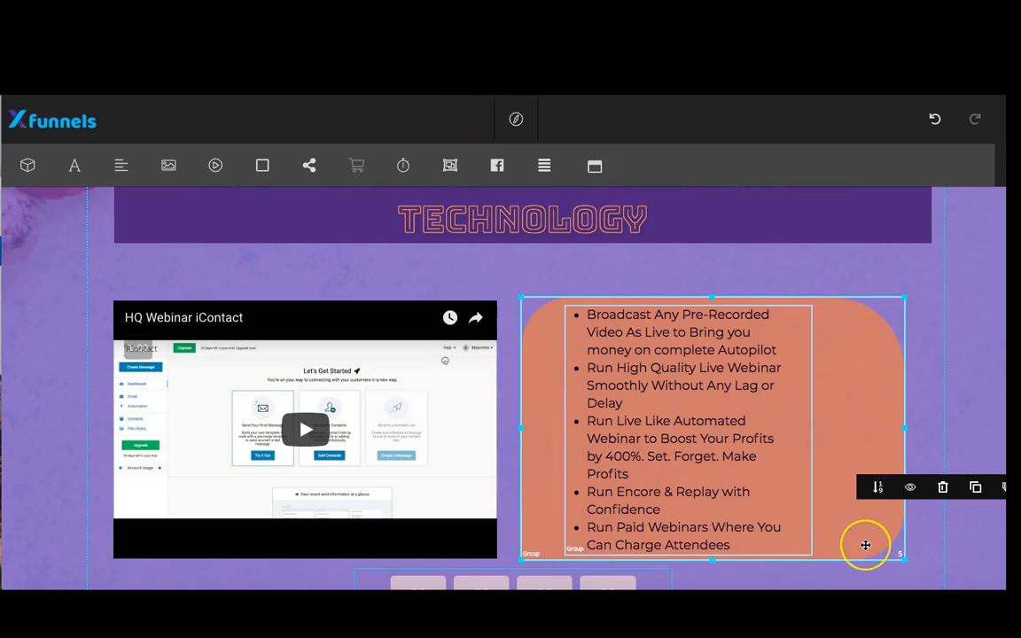
Step: Reopen the orange bullet box's object index for editing and apply the entry
{"action": "left_click", "coordinate": [871, 507]}
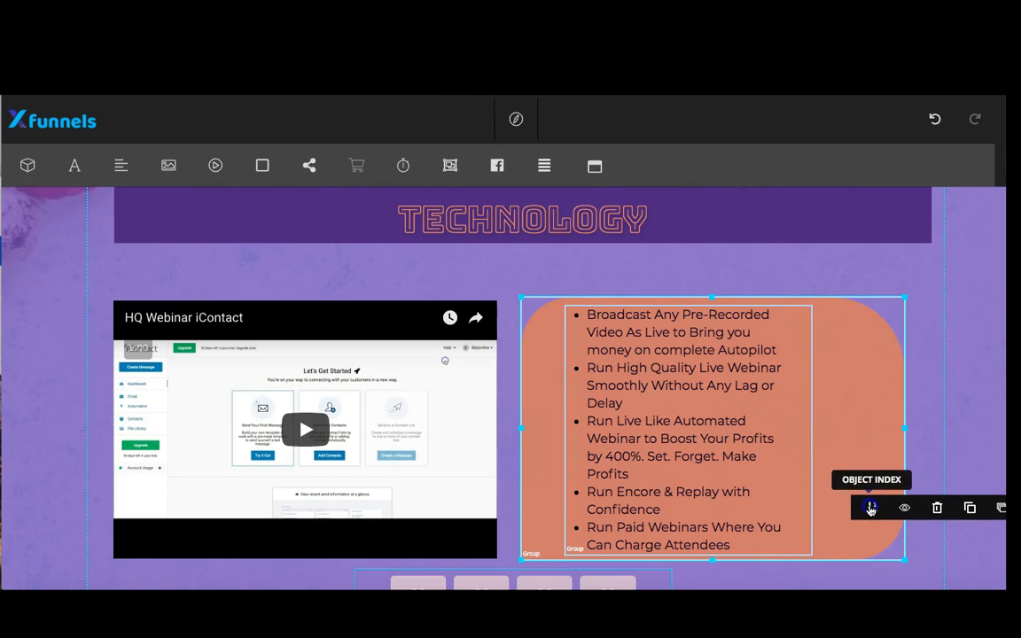
{"action": "left_click", "coordinate": [889, 512]}
{"action": "left_click_drag", "start_coordinate": [889, 513], "coordinate": [865, 510]}
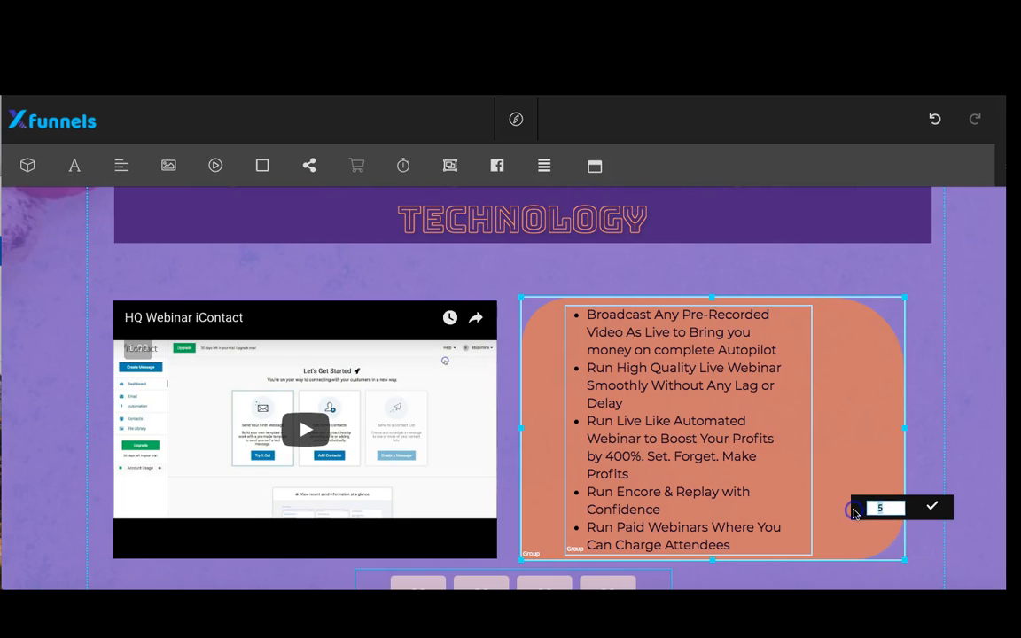
{"action": "left_click", "coordinate": [931, 508]}
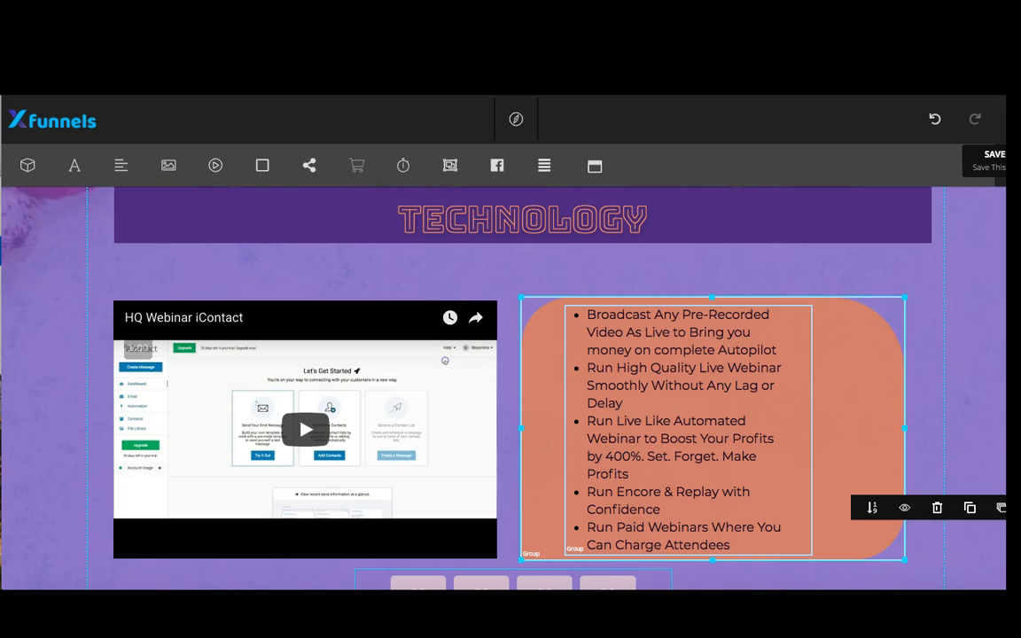